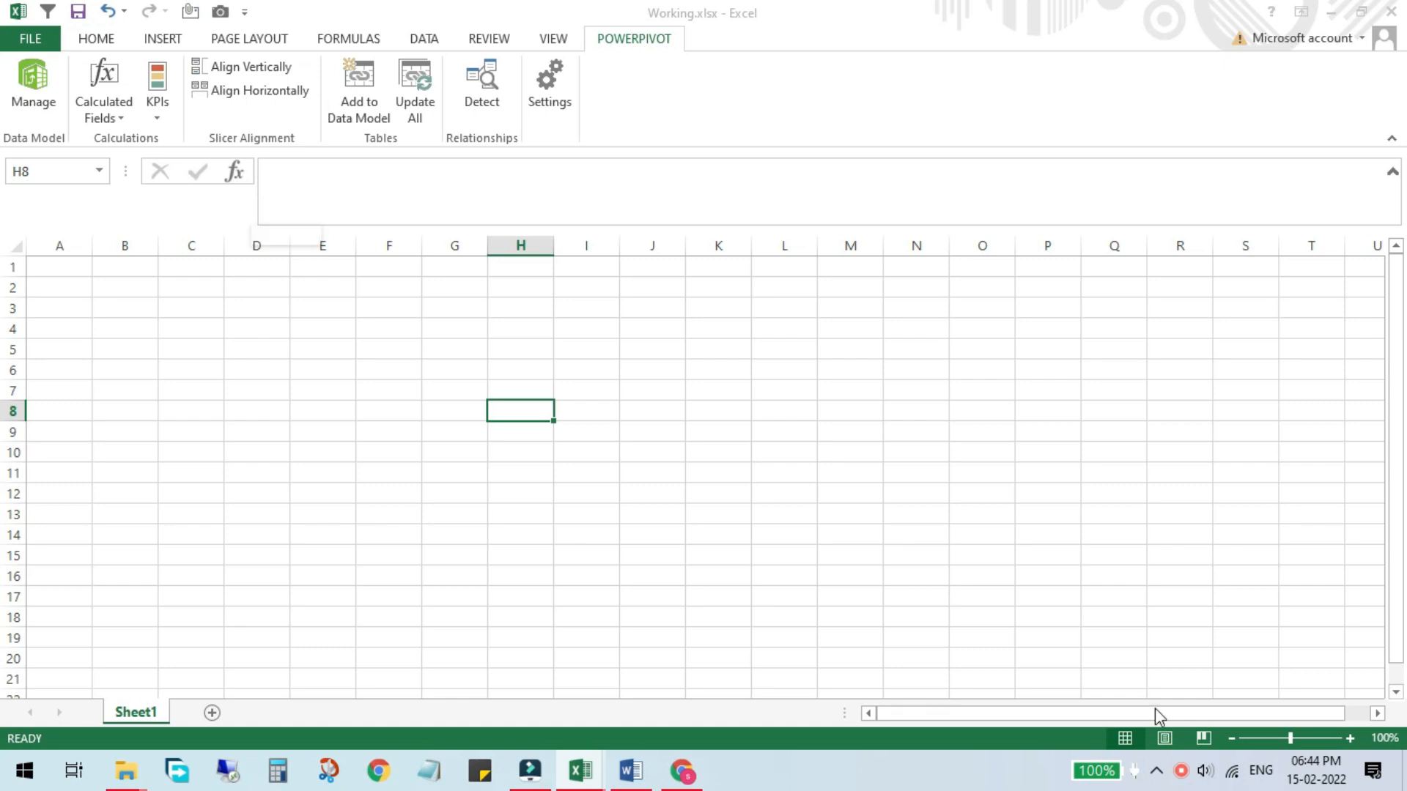
Step: Browse the workbooks in the Power Pivot folder and open Toy Types.xlsx
{"action": "left_click", "coordinate": [126, 771]}
{"action": "left_click", "coordinate": [323, 663]}
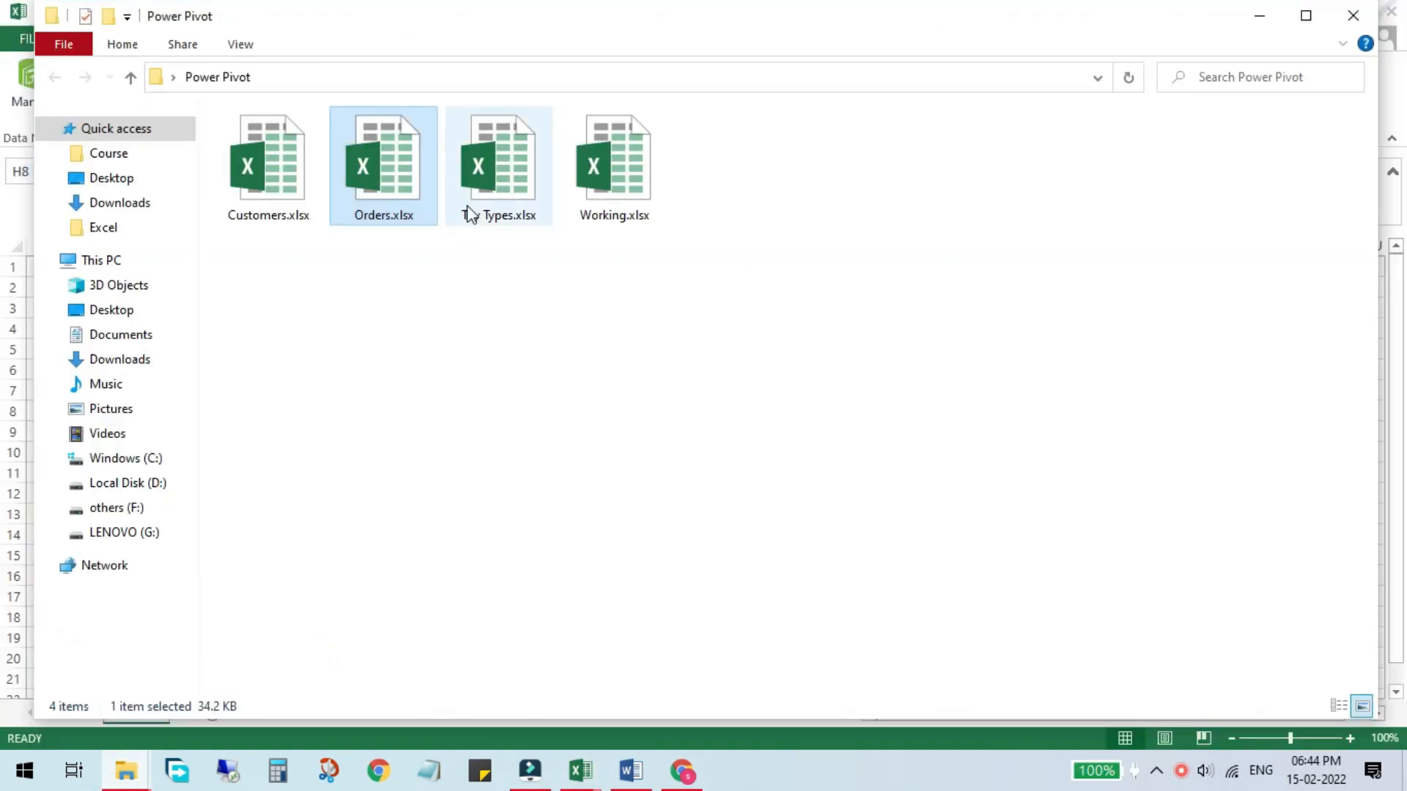
{"action": "left_click_drag", "start_coordinate": [515, 297], "coordinate": [279, 111]}
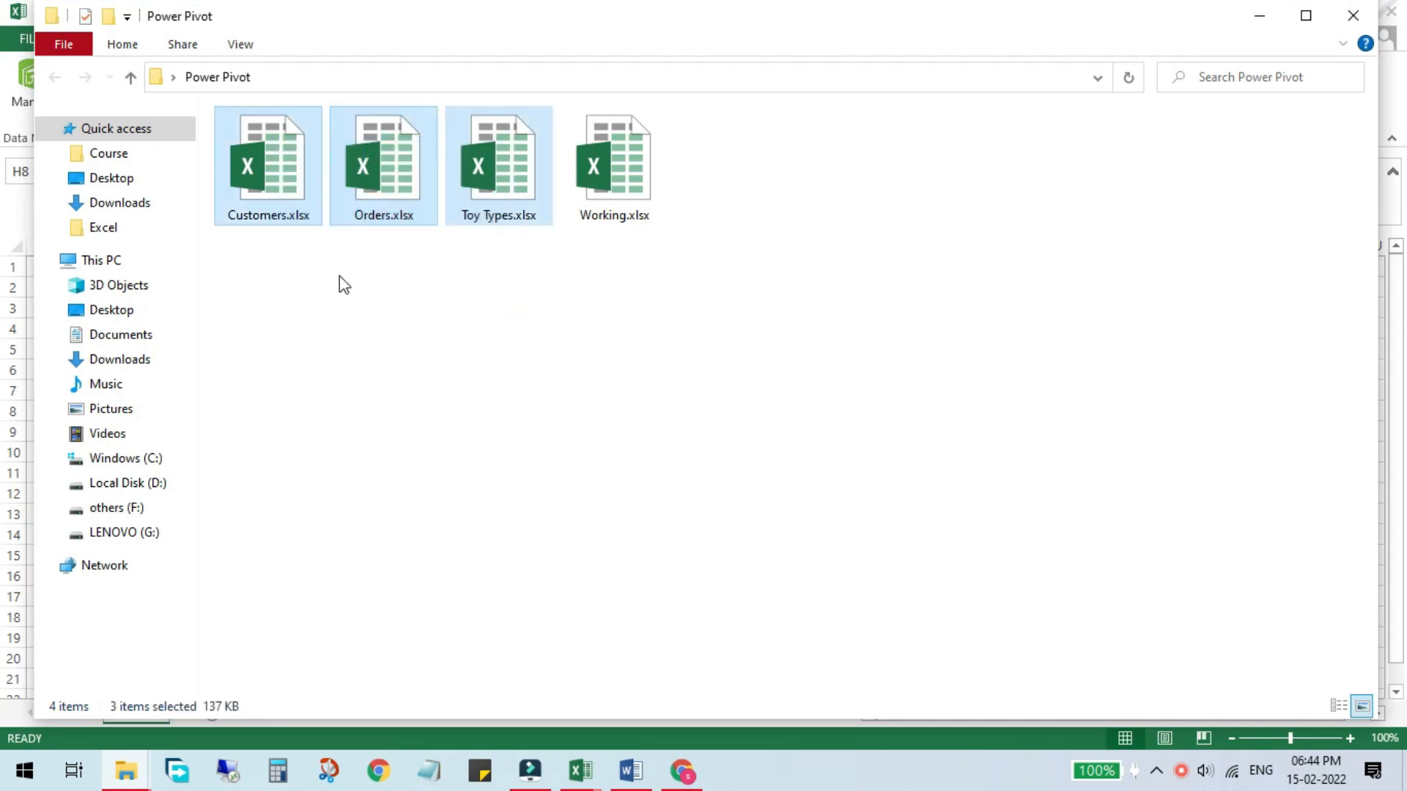
{"action": "left_click", "coordinate": [362, 338]}
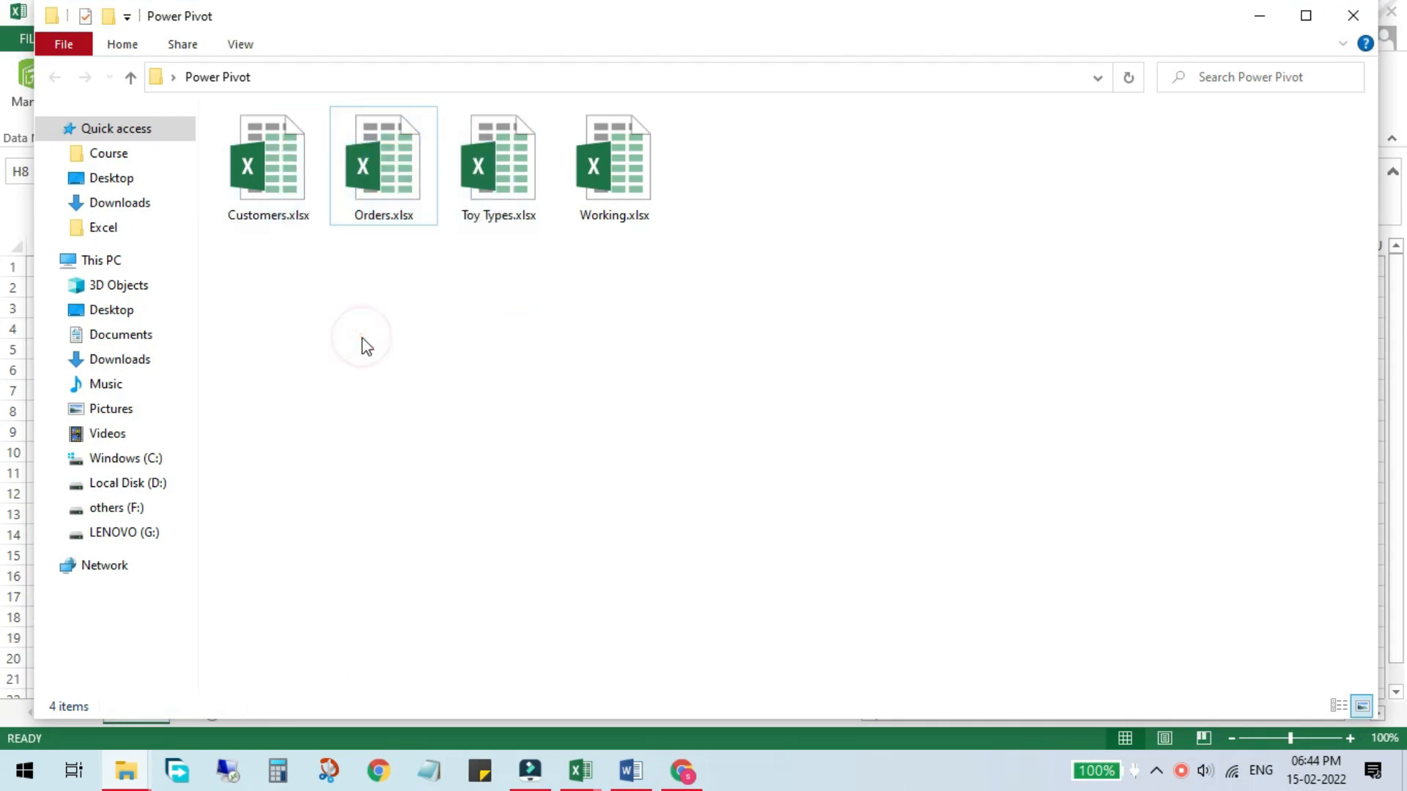
{"action": "left_click", "coordinate": [244, 215]}
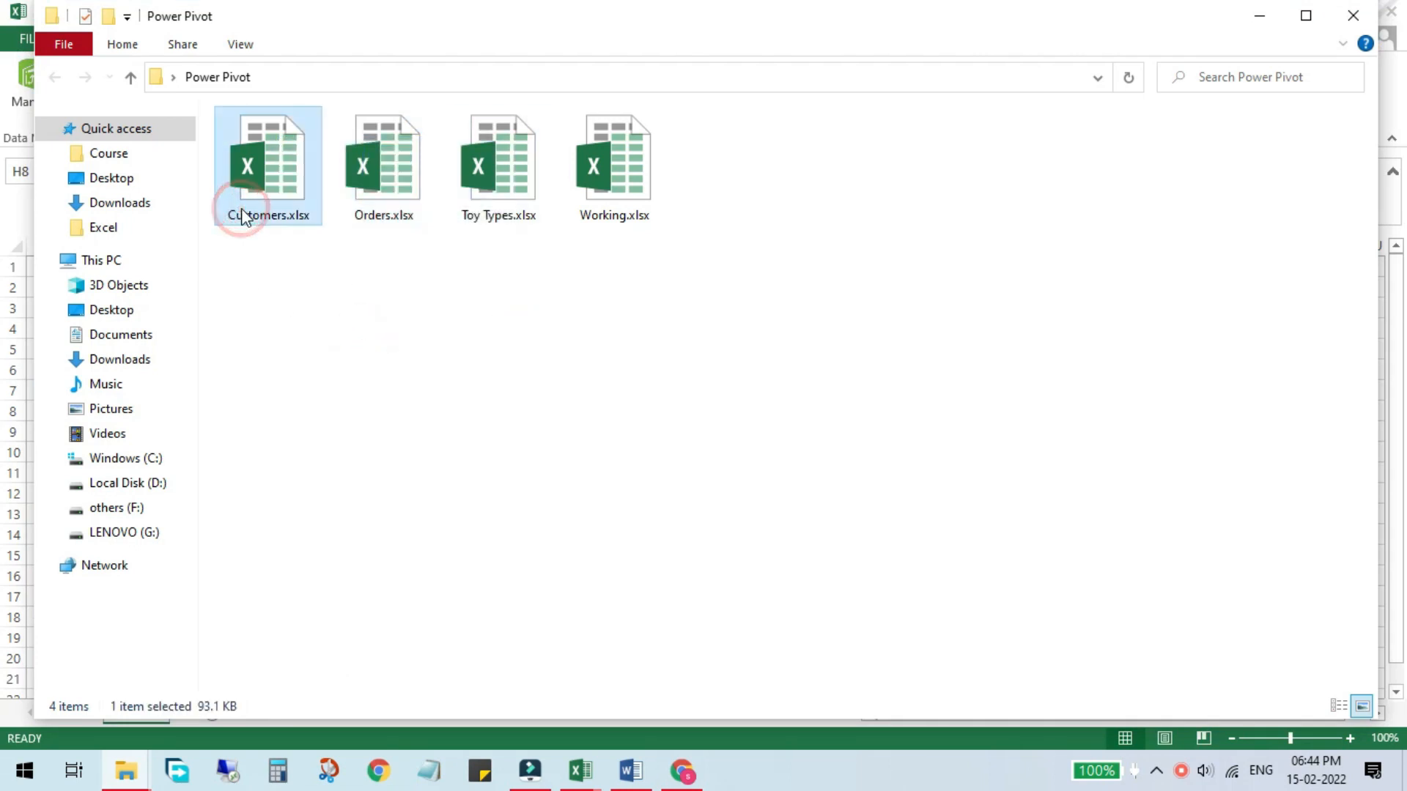
{"action": "left_click", "coordinate": [386, 189]}
{"action": "left_click", "coordinate": [498, 187]}
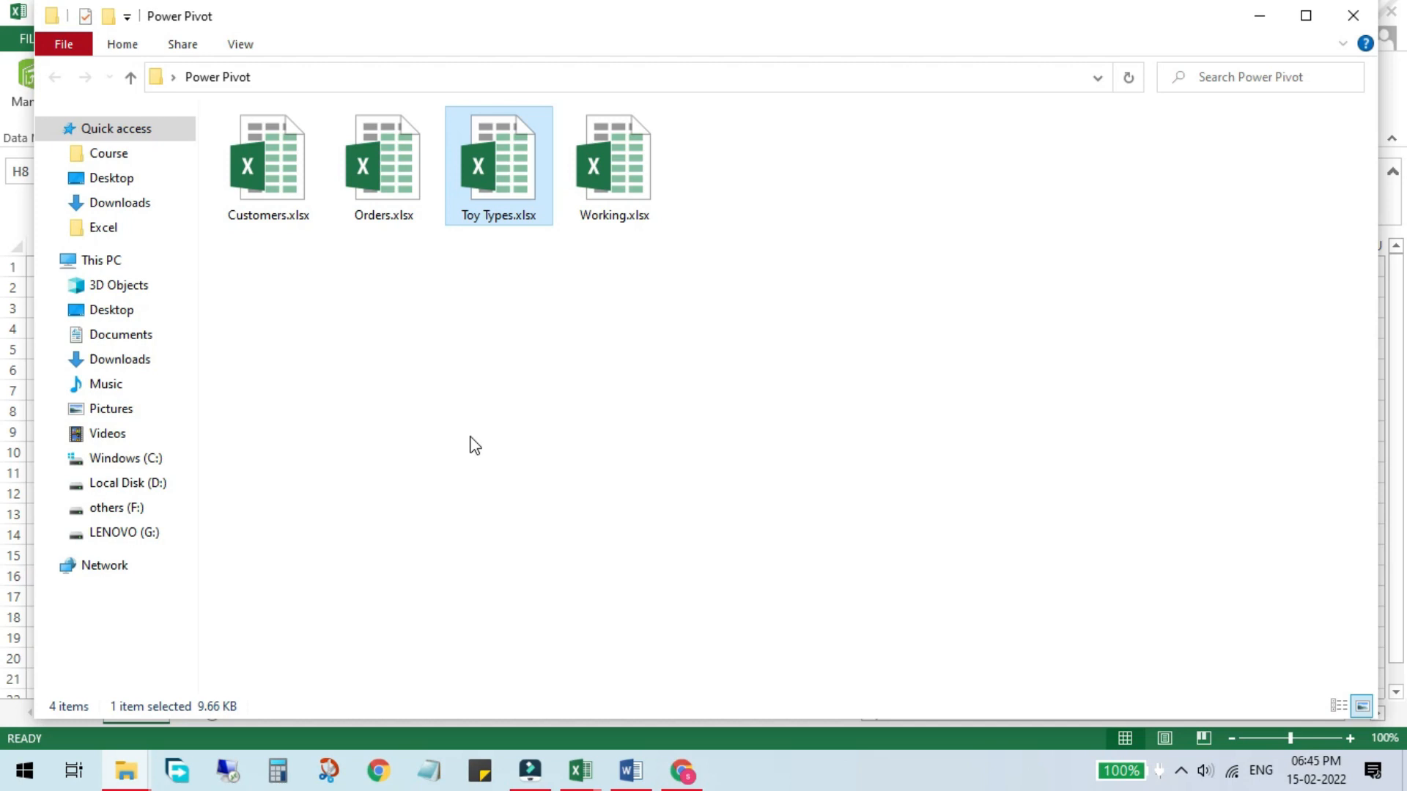
{"action": "double_click", "coordinate": [473, 189]}
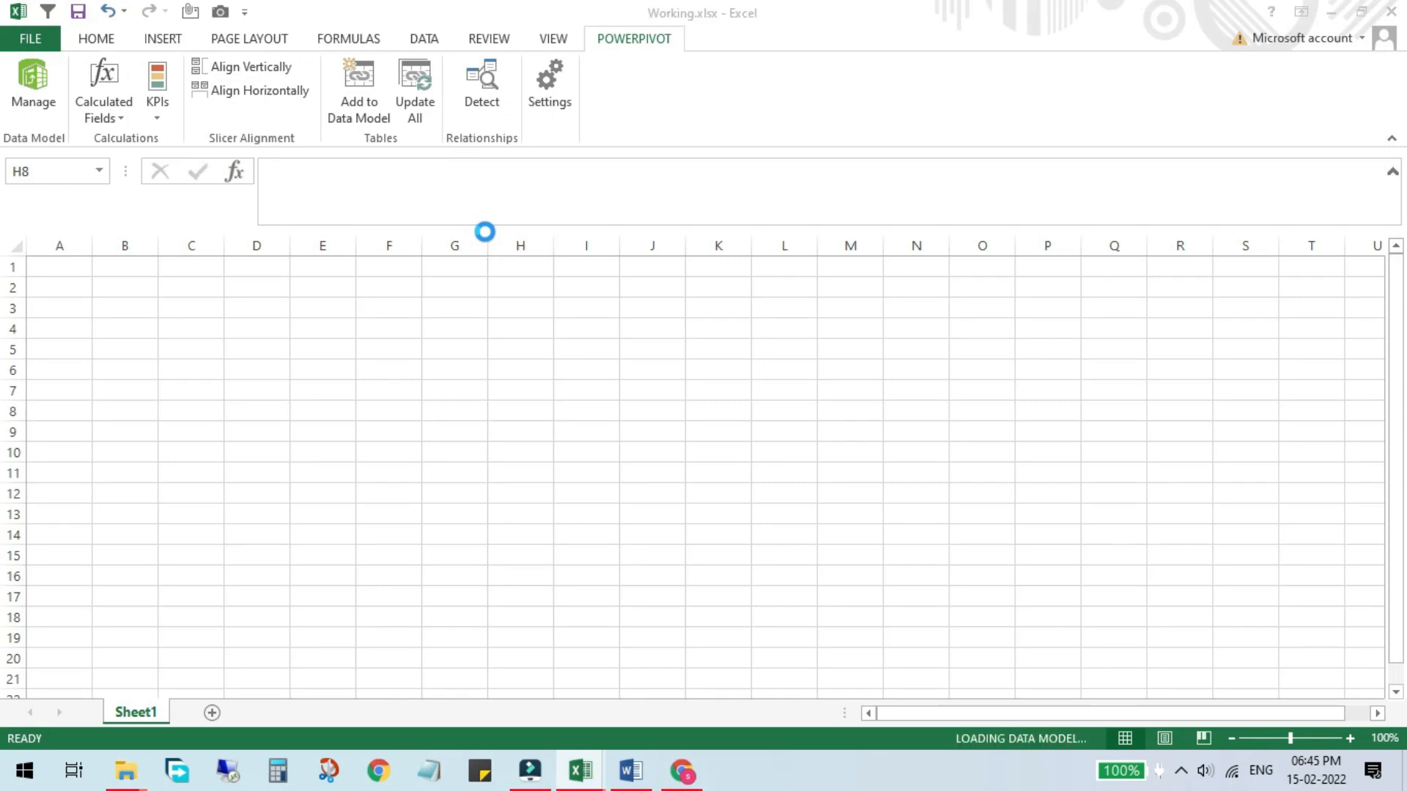
Step: Review the Toy Type, Revenue Per Toy and Cost Per Toy columns, then close the Toy Types workbook
{"action": "left_click_drag", "start_coordinate": [117, 288], "coordinate": [110, 386]}
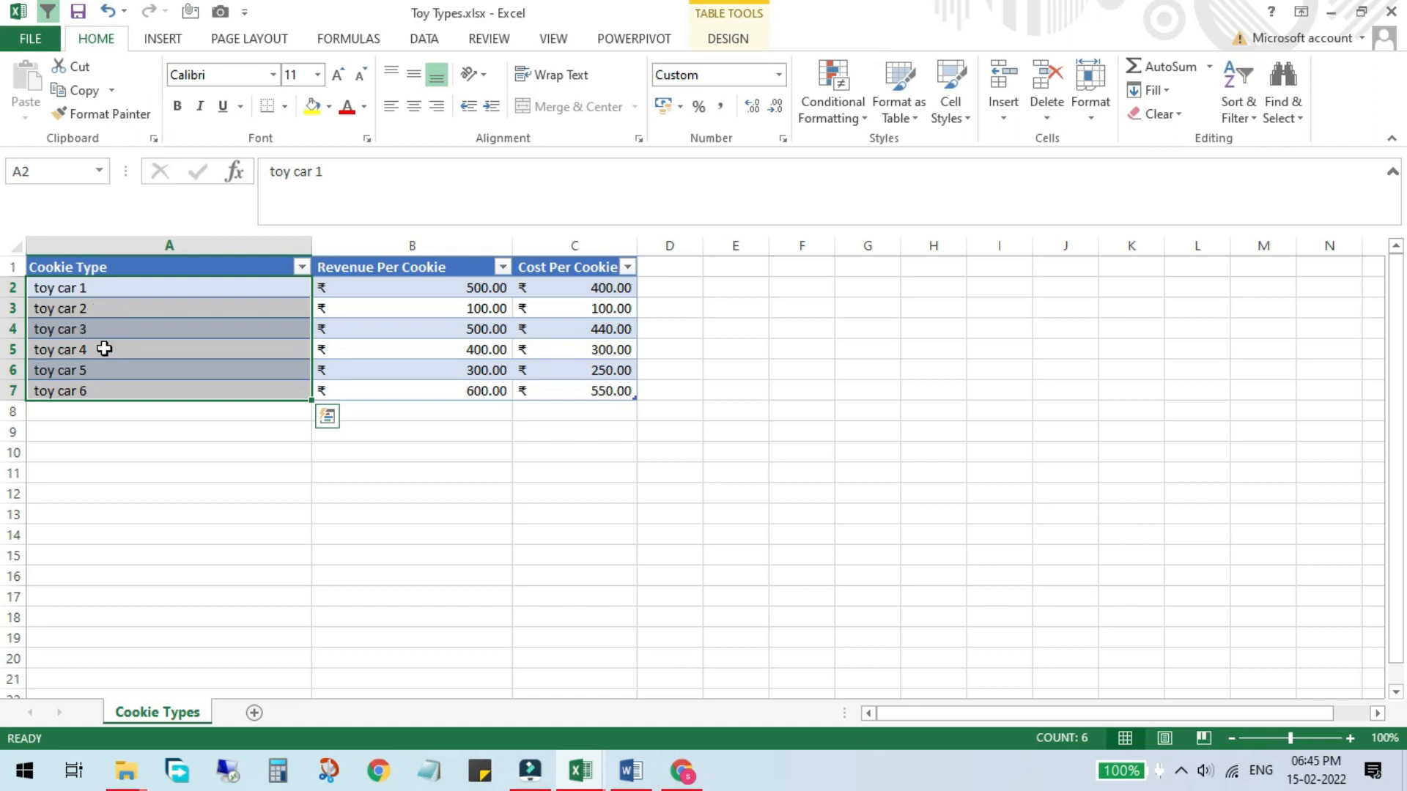
{"action": "left_click", "coordinate": [424, 286]}
{"action": "left_click_drag", "start_coordinate": [513, 323], "coordinate": [597, 388]}
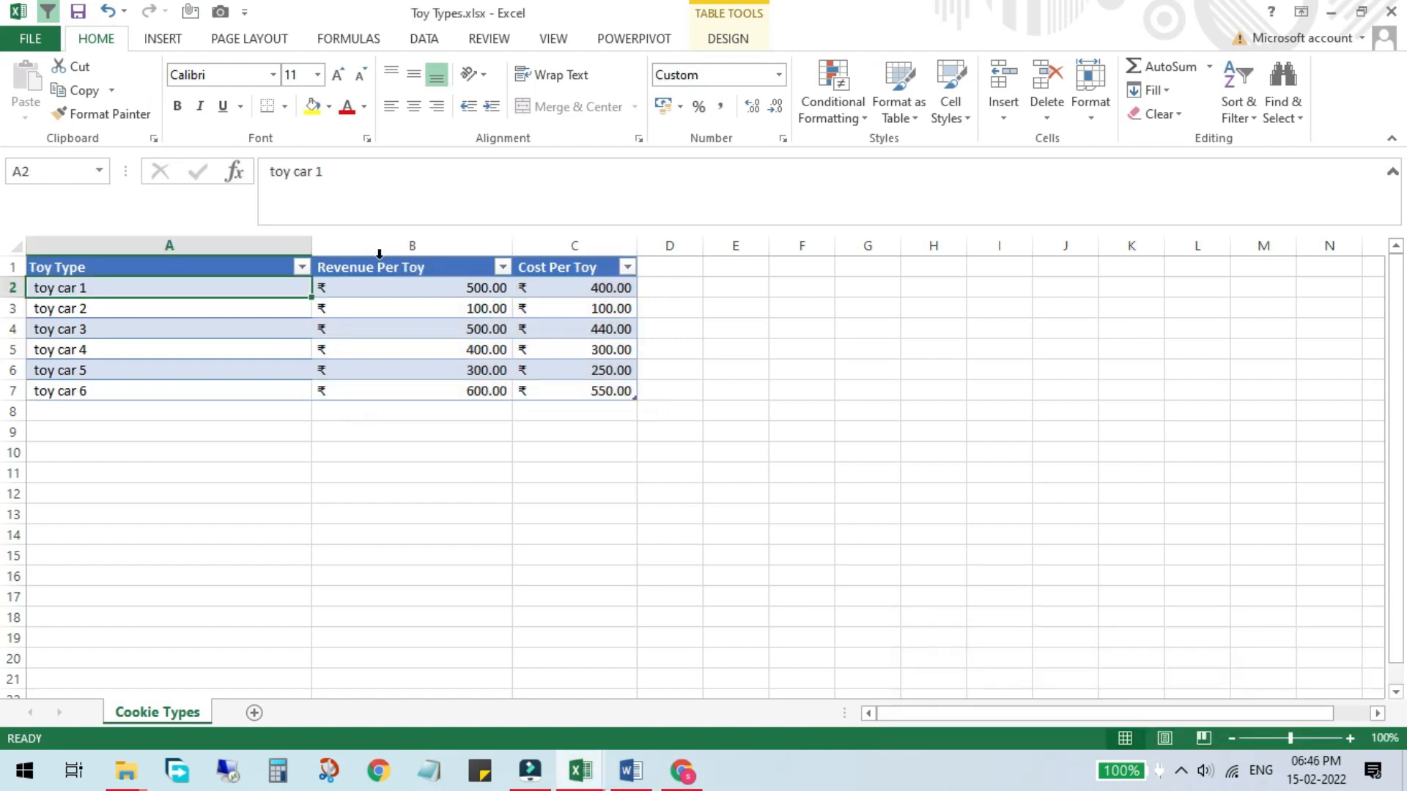
{"action": "left_click_drag", "start_coordinate": [188, 266], "coordinate": [183, 390]}
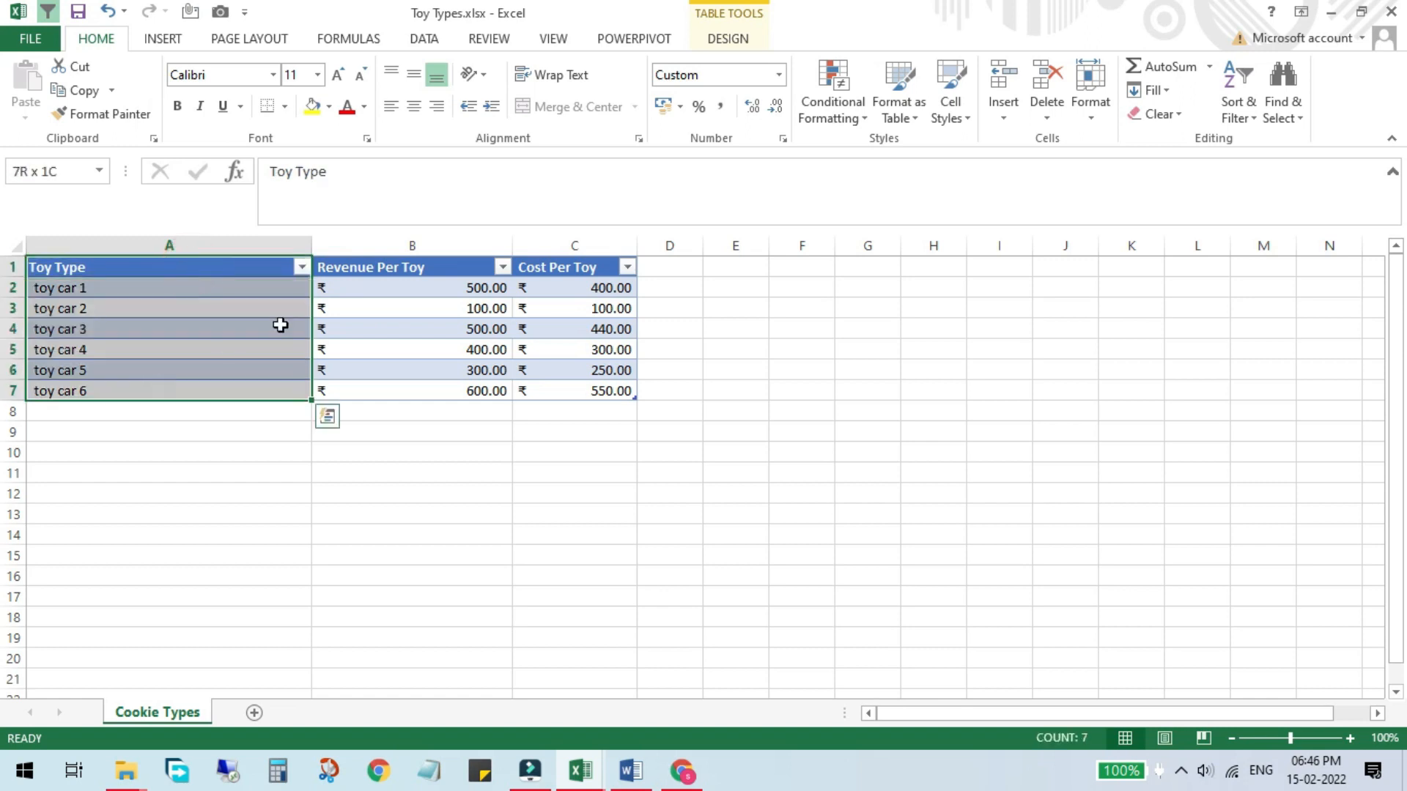
{"action": "left_click_drag", "start_coordinate": [377, 267], "coordinate": [373, 389]}
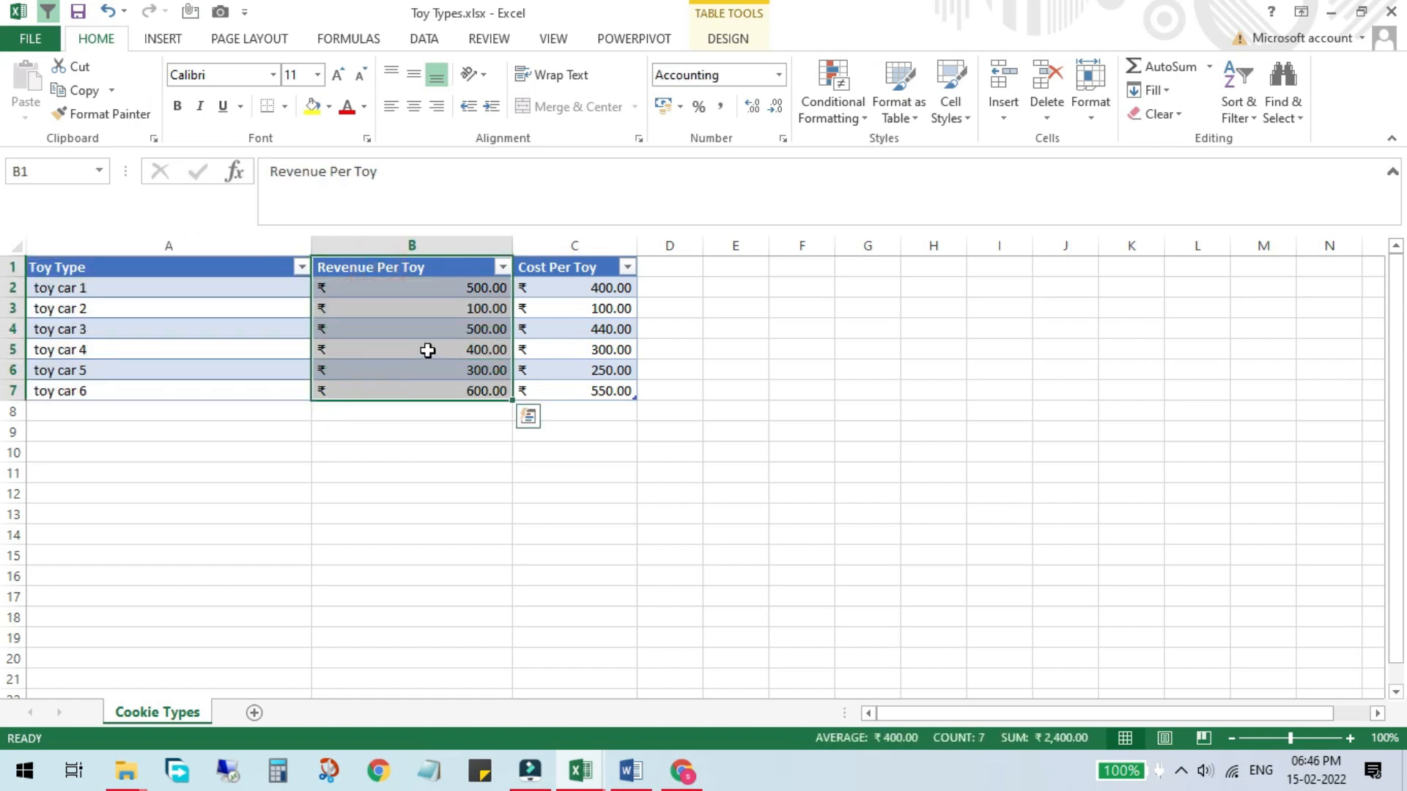
{"action": "left_click", "coordinate": [438, 308]}
{"action": "left_click_drag", "start_coordinate": [440, 340], "coordinate": [439, 384]}
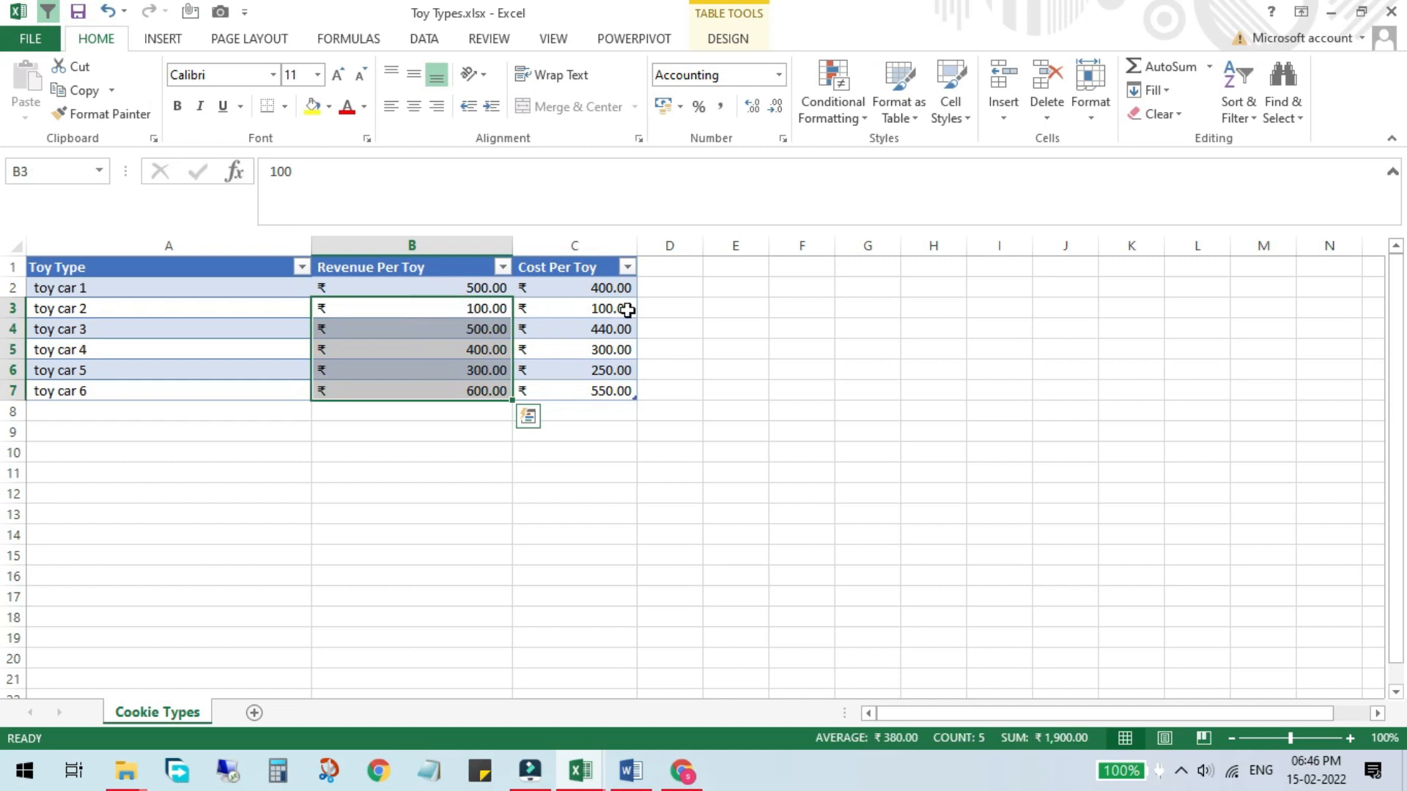
{"action": "left_click_drag", "start_coordinate": [590, 287], "coordinate": [587, 394]}
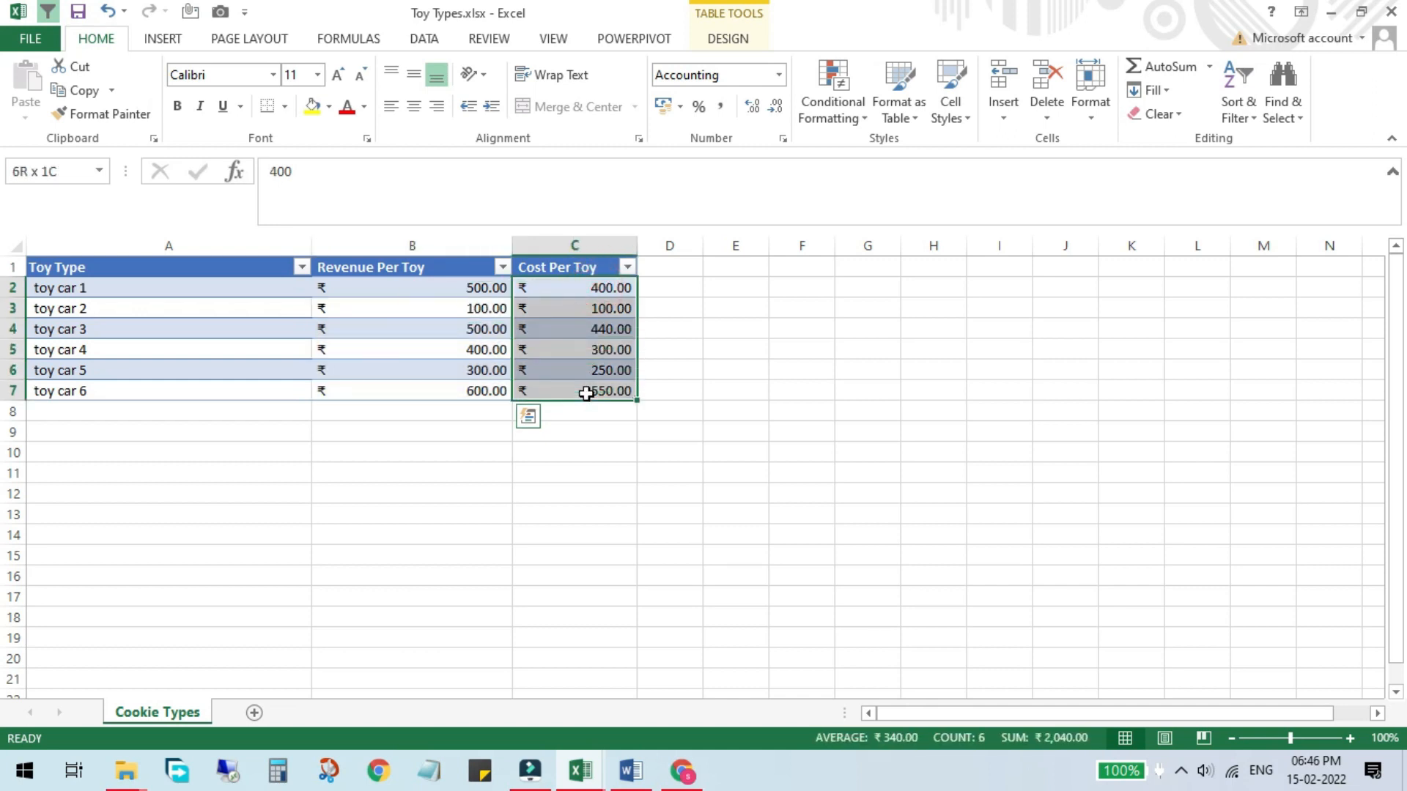
{"action": "left_click", "coordinate": [590, 350]}
{"action": "left_click", "coordinate": [461, 355]}
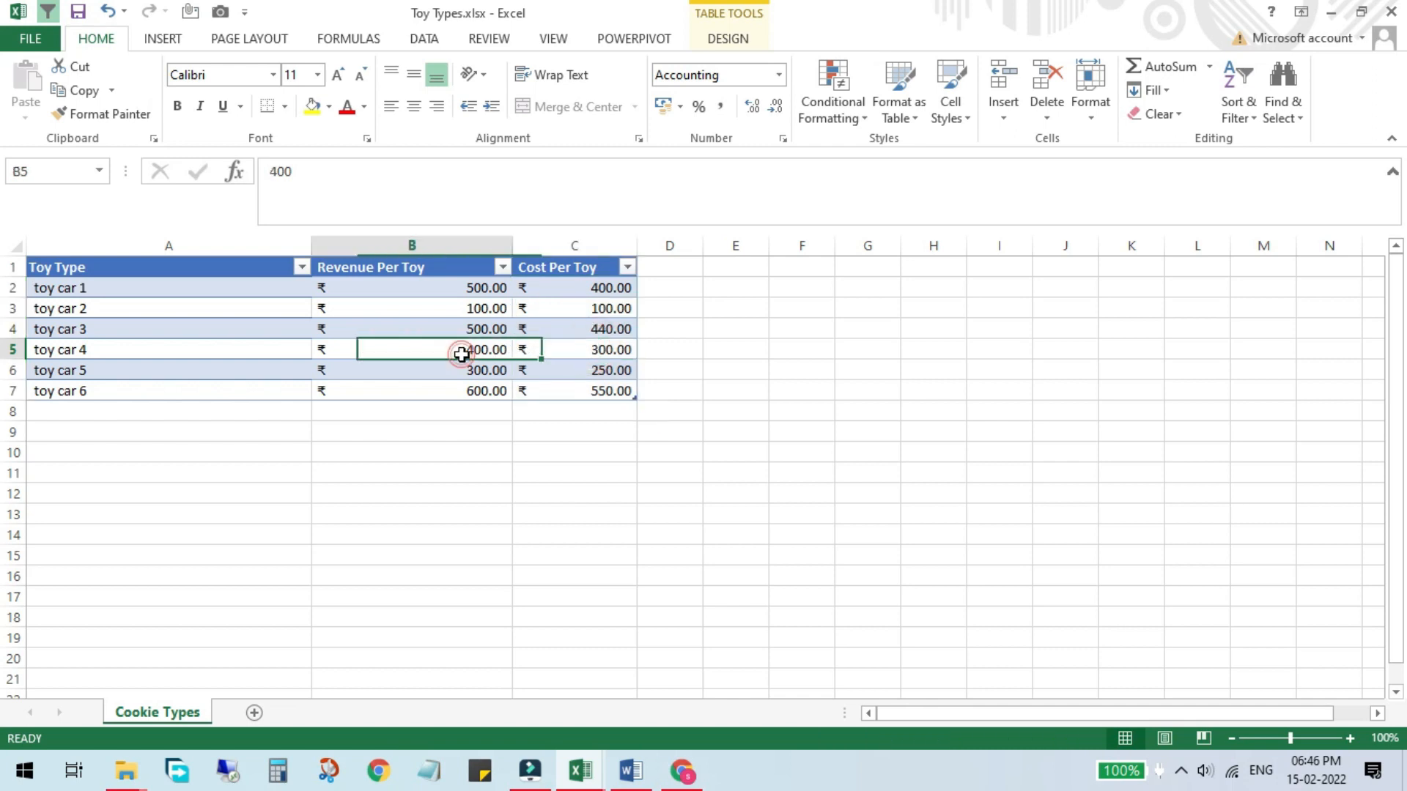
{"action": "left_click", "coordinate": [1392, 10]}
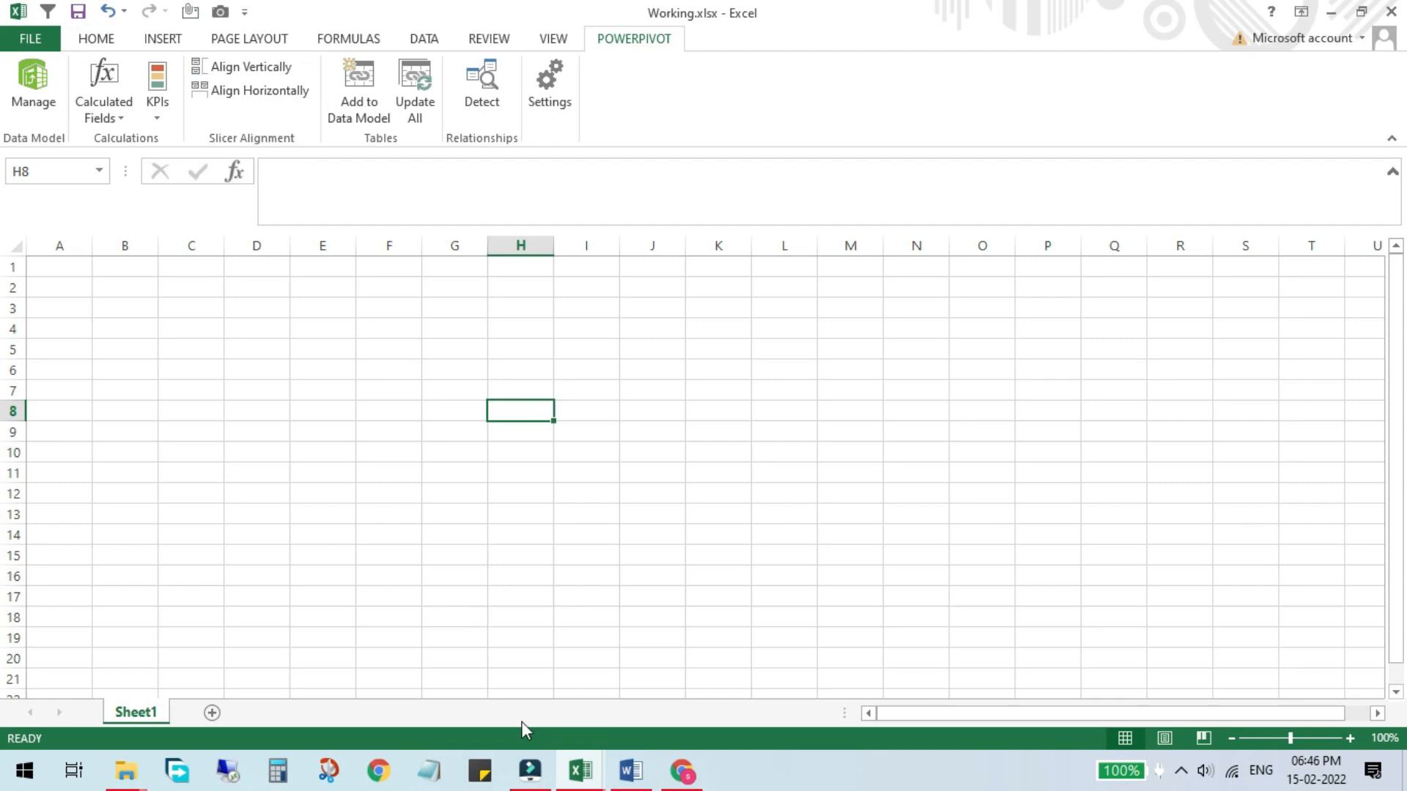
Step: Open Customers.xlsx from the Power Pivot folder, review the customer table and close it without saving
{"action": "mouse_move", "coordinate": [126, 771]}
{"action": "left_click", "coordinate": [304, 651]}
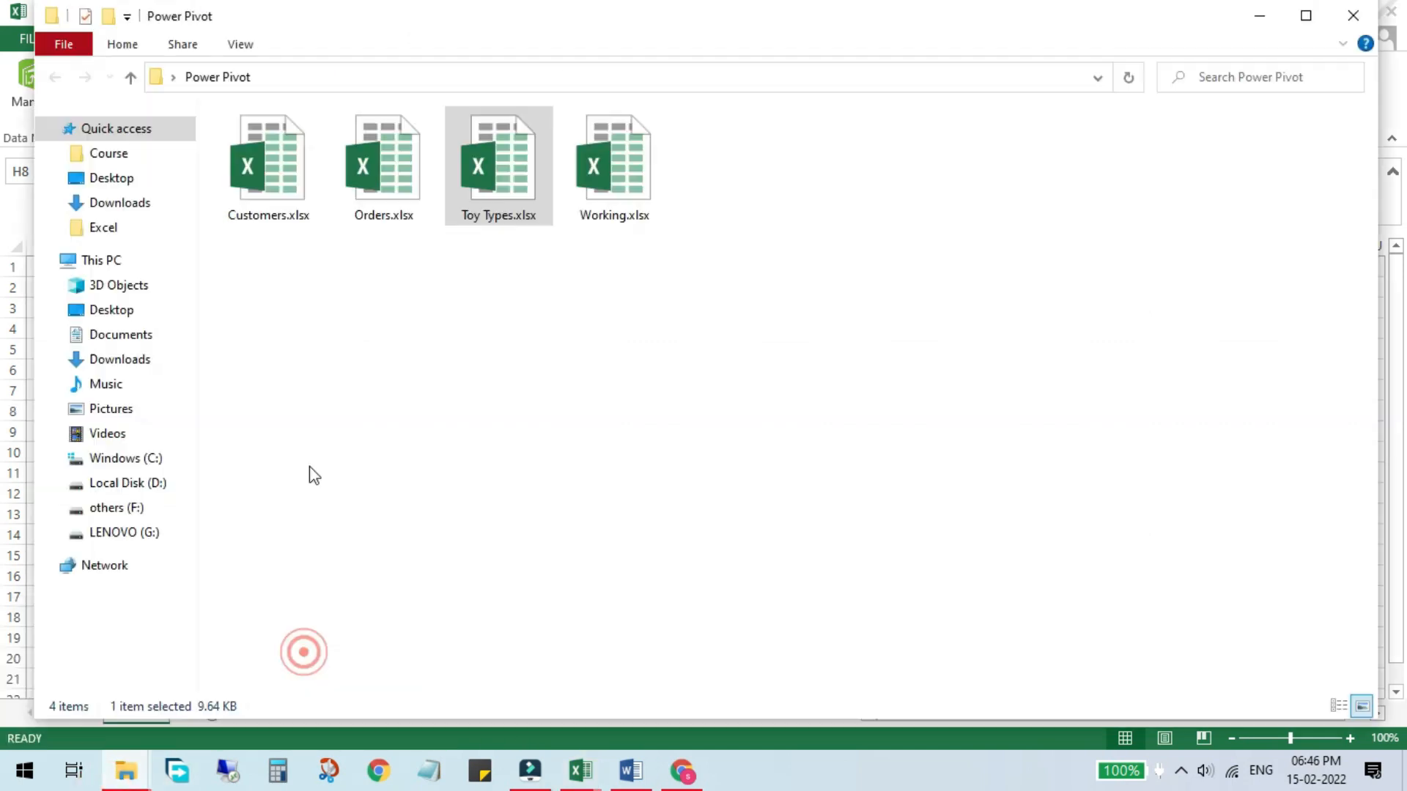
{"action": "double_click", "coordinate": [268, 192]}
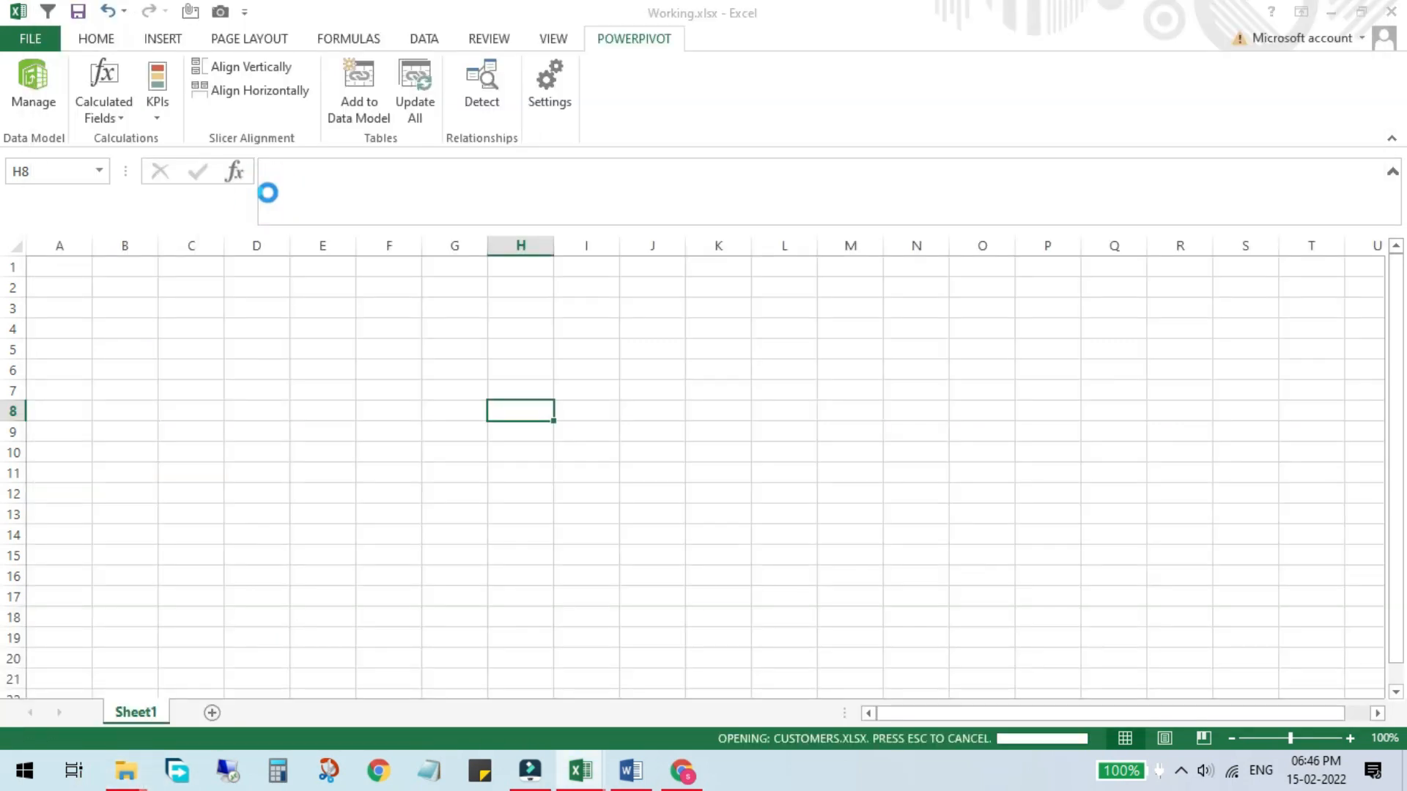
{"action": "left_click_drag", "start_coordinate": [199, 302], "coordinate": [925, 440]}
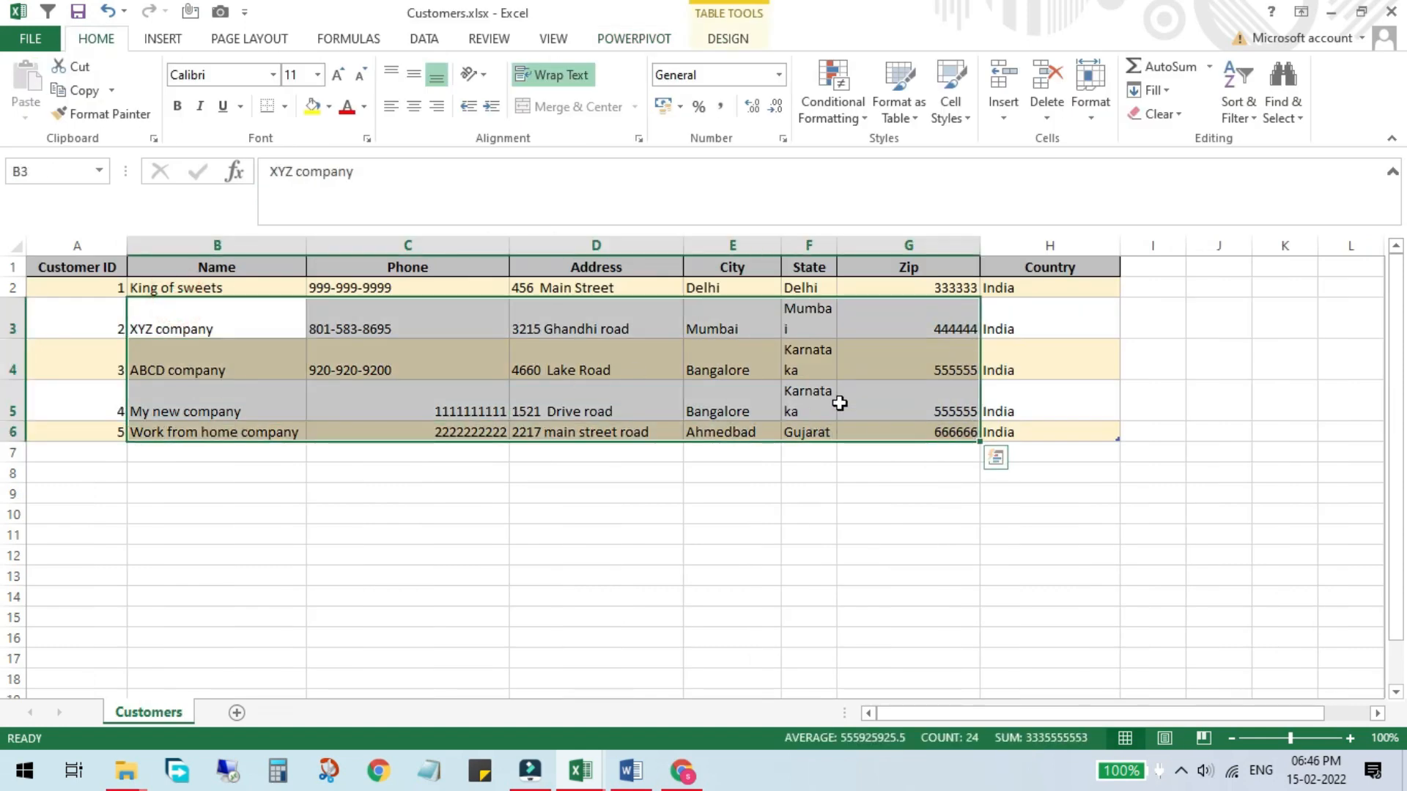
{"action": "left_click", "coordinate": [1396, 14]}
{"action": "left_click", "coordinate": [710, 403]}
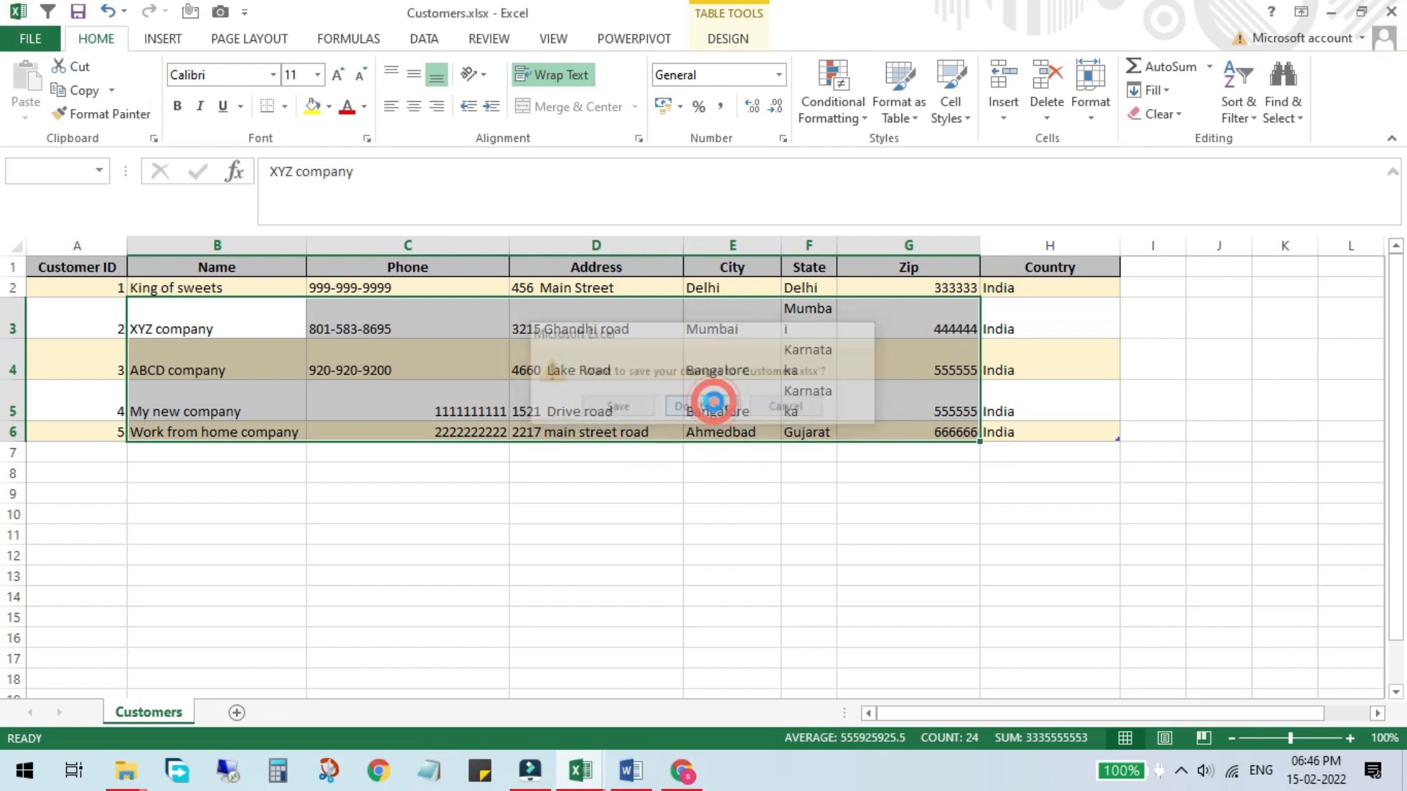
Step: Reopen Orders.xlsx from the Power Pivot folder, confirming the reopen
{"action": "left_click", "coordinate": [126, 771]}
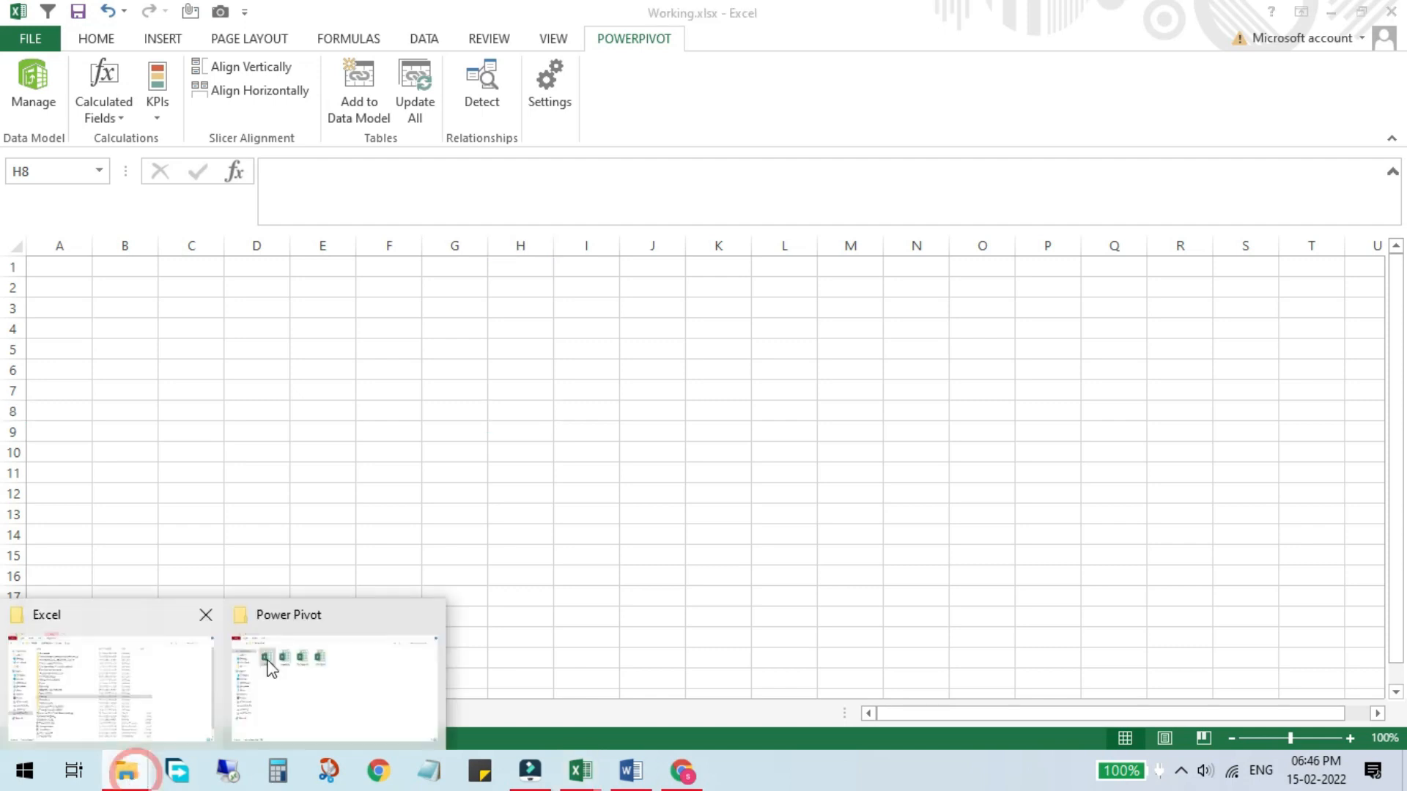
{"action": "left_click", "coordinate": [271, 668]}
{"action": "double_click", "coordinate": [388, 204]}
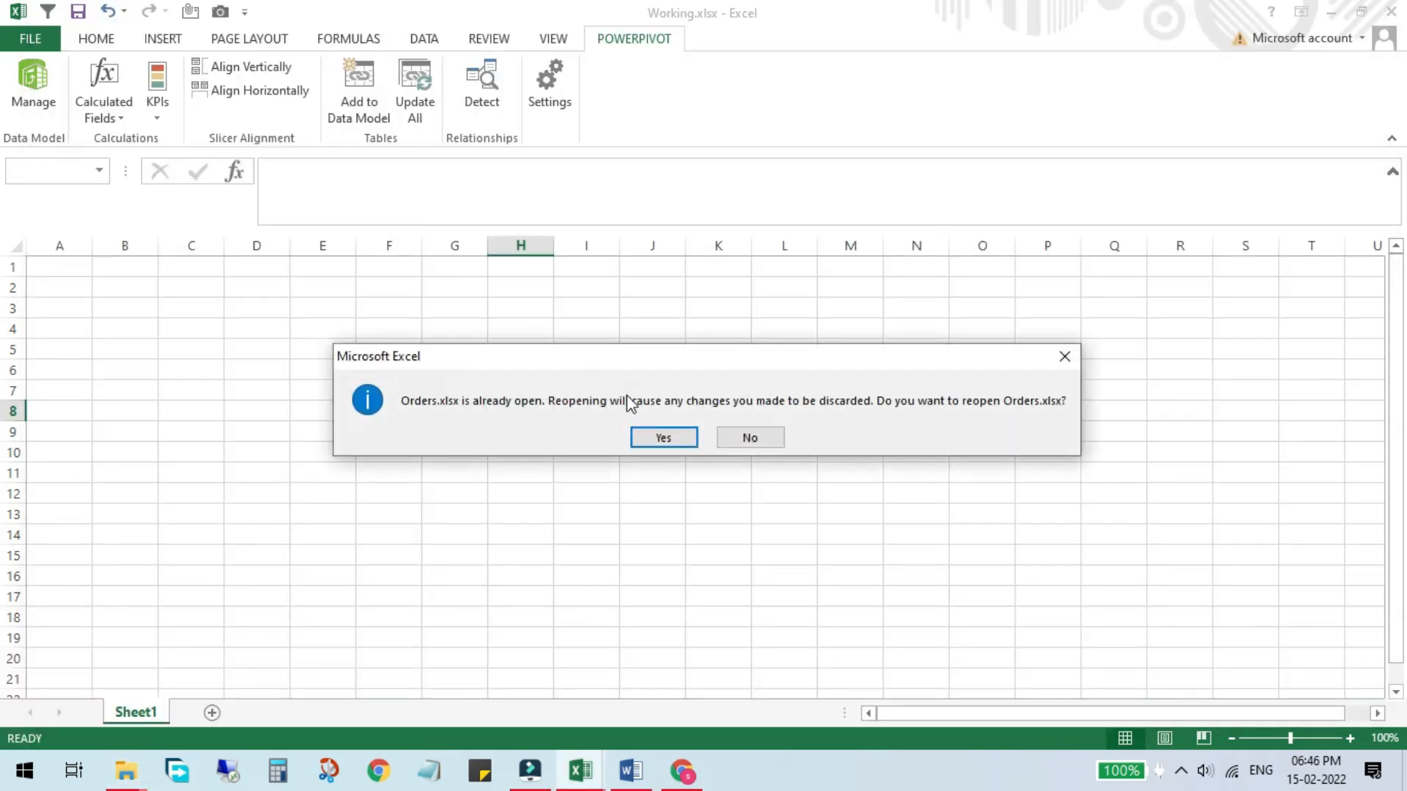
{"action": "left_click", "coordinate": [660, 439]}
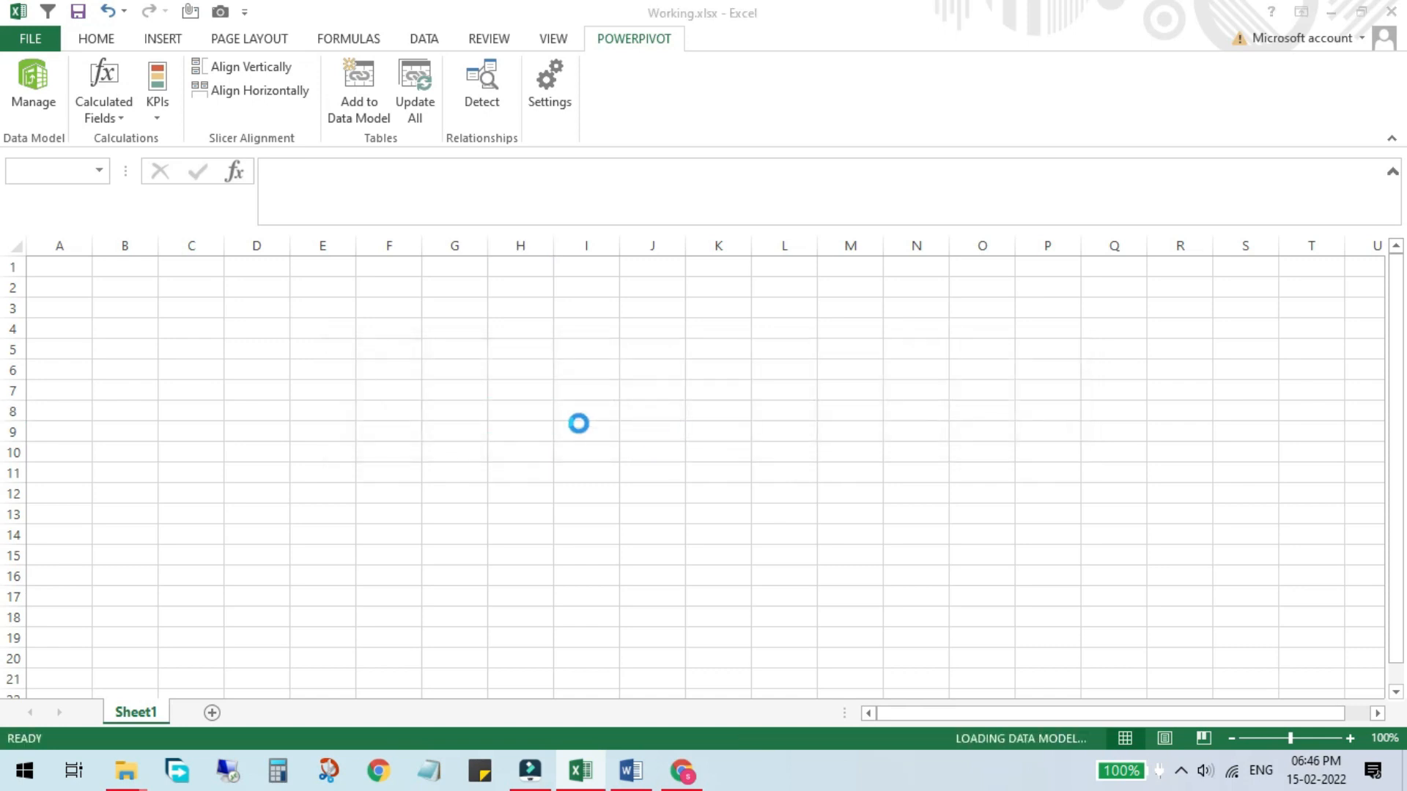
Step: Review the Customer ID, Order ID, Product, Units Sold and Date columns, then close Orders.xlsx without saving
{"action": "left_click_drag", "start_coordinate": [182, 287], "coordinate": [156, 515]}
{"action": "left_click_drag", "start_coordinate": [309, 290], "coordinate": [301, 543]}
{"action": "left_click_drag", "start_coordinate": [471, 288], "coordinate": [471, 643]}
{"action": "left_click_drag", "start_coordinate": [555, 286], "coordinate": [547, 574]}
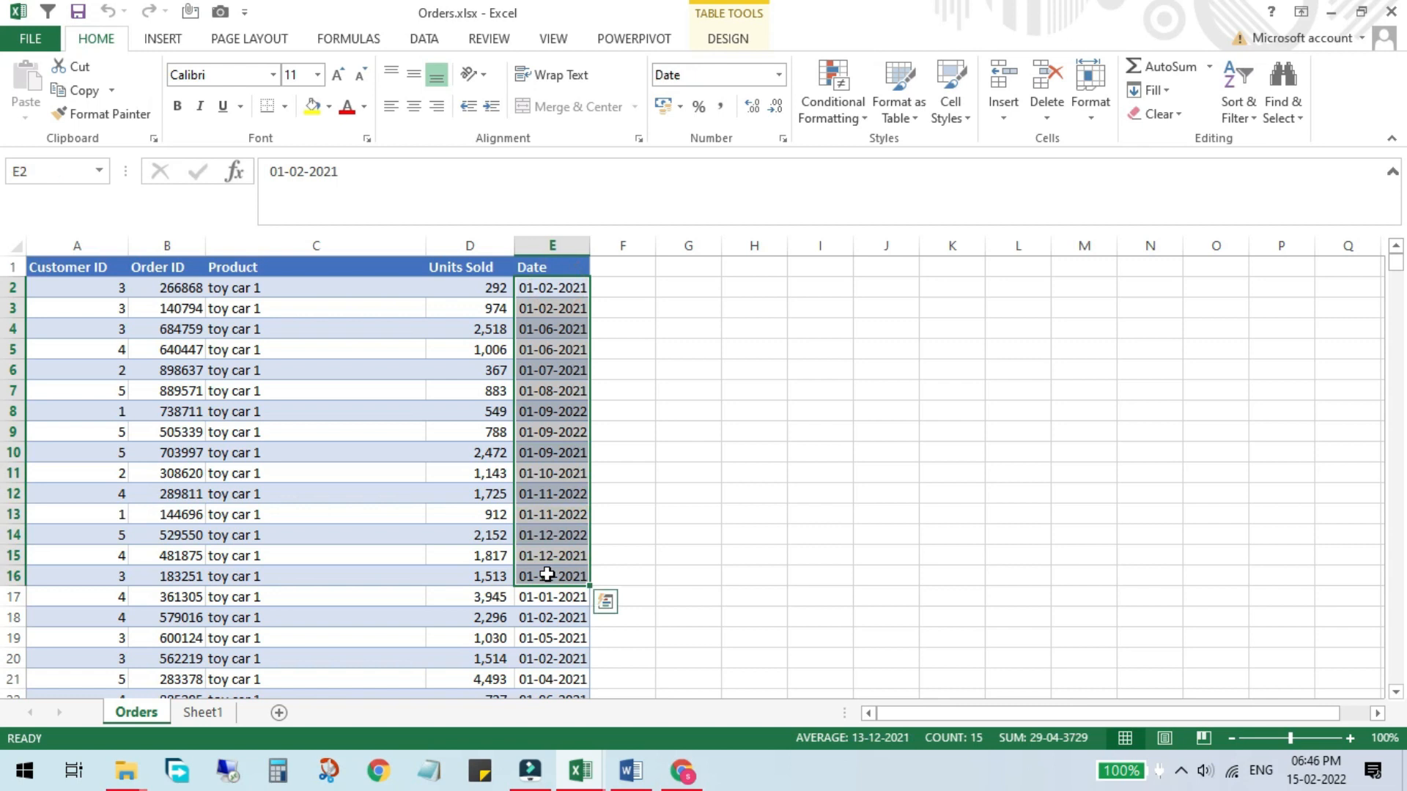
{"action": "left_click", "coordinate": [1391, 11]}
{"action": "left_click", "coordinate": [606, 415]}
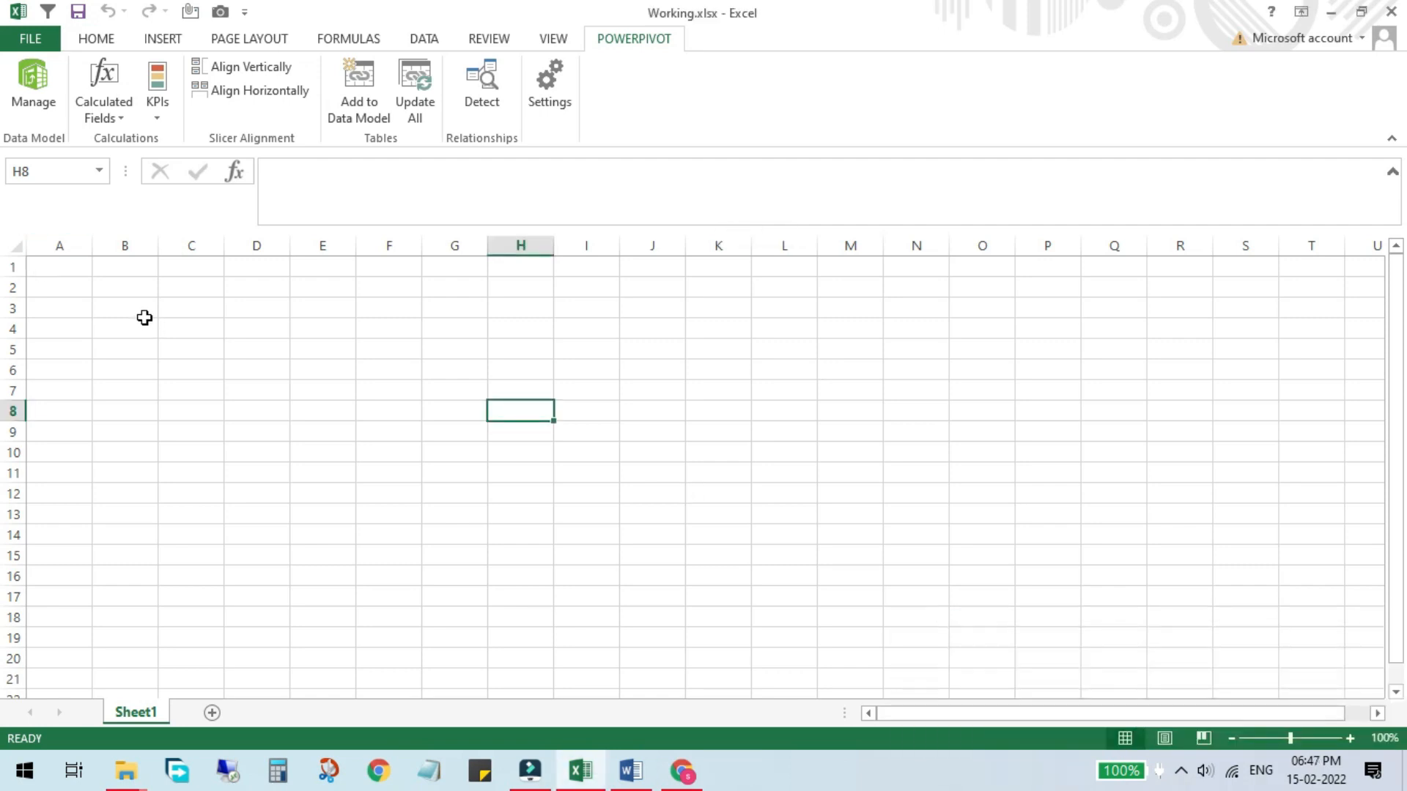
Step: Open the Power Pivot data model window and launch the Table Import Wizard from other sources
{"action": "left_click", "coordinate": [37, 101]}
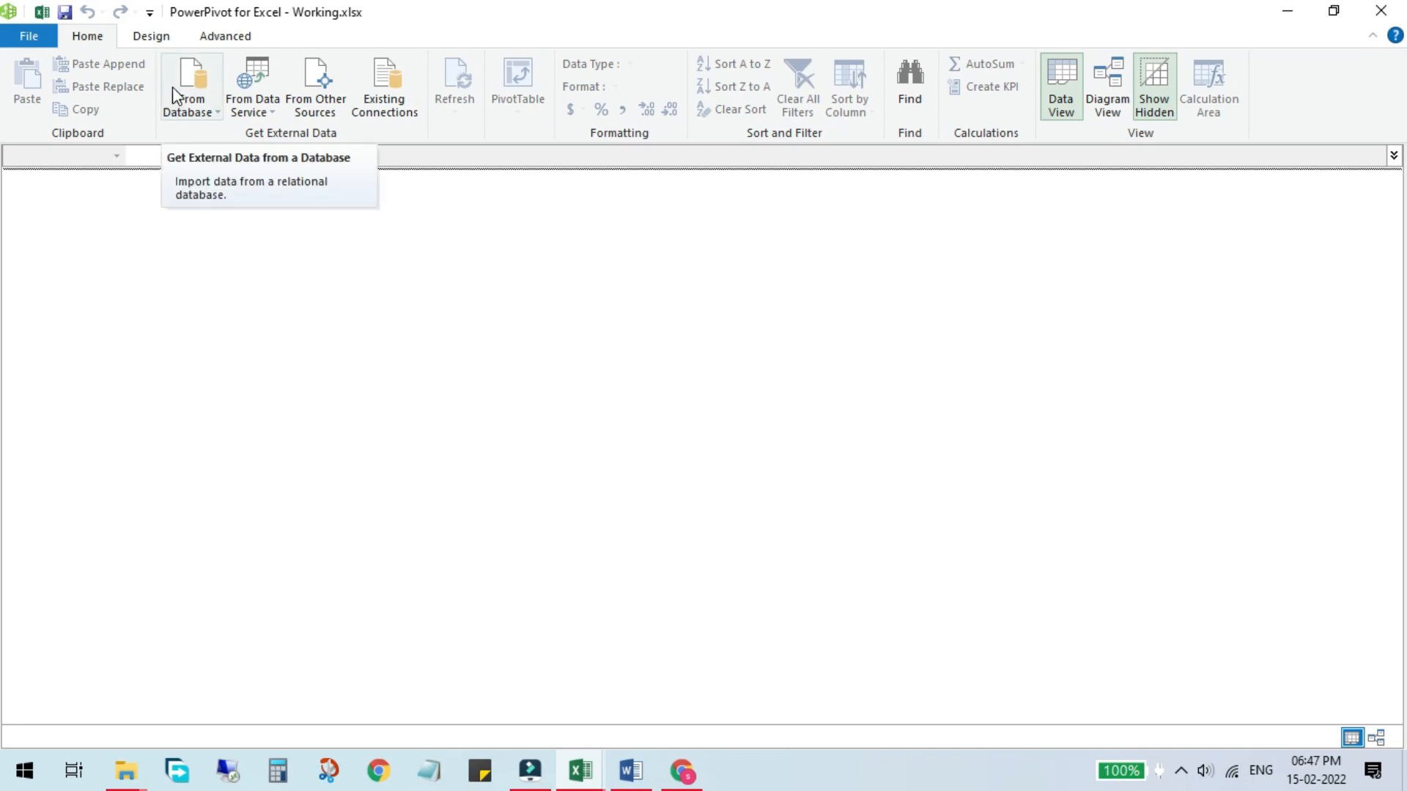
{"action": "left_click", "coordinate": [197, 108]}
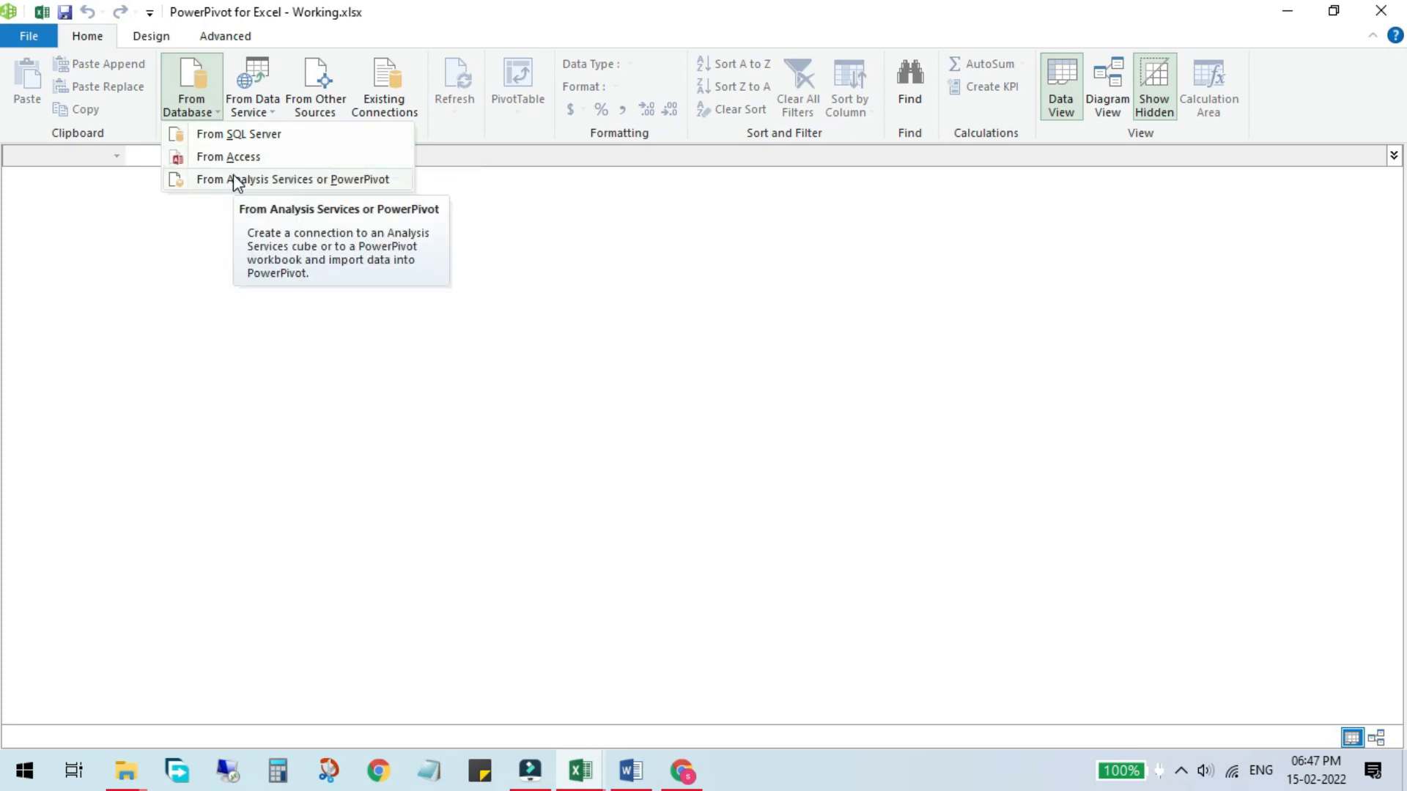
{"action": "left_click", "coordinate": [252, 110]}
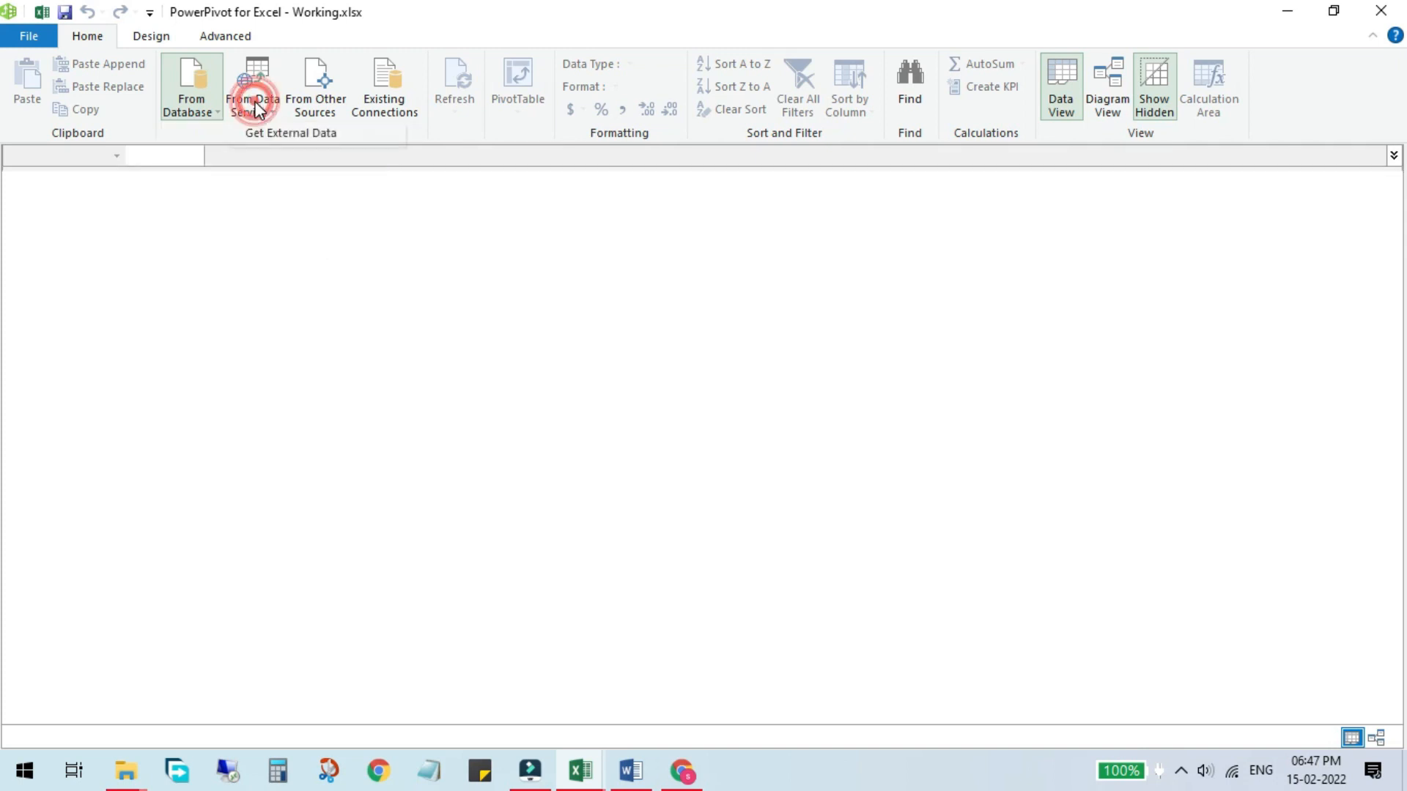
{"action": "left_click", "coordinate": [265, 102]}
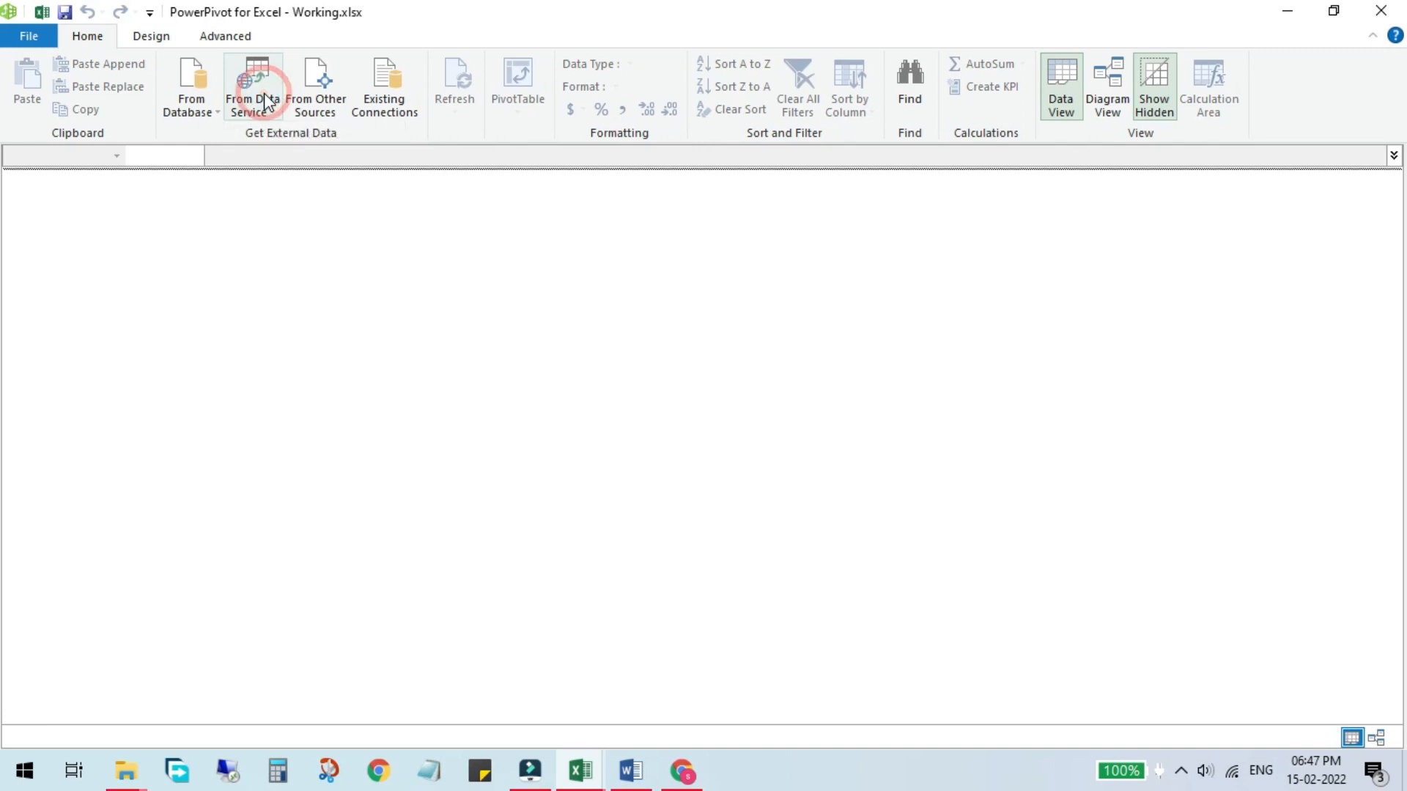
{"action": "left_click", "coordinate": [267, 101]}
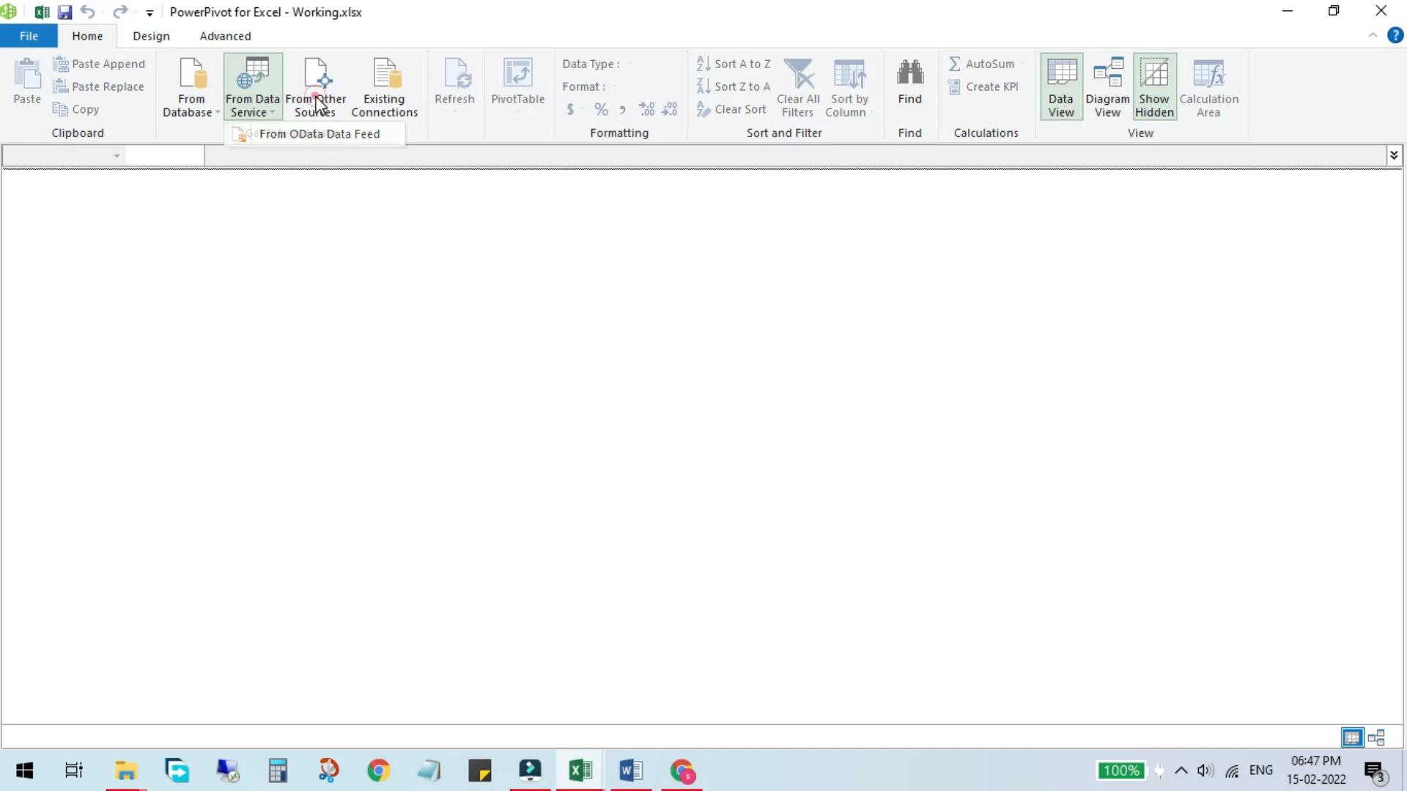
{"action": "left_click", "coordinate": [319, 105]}
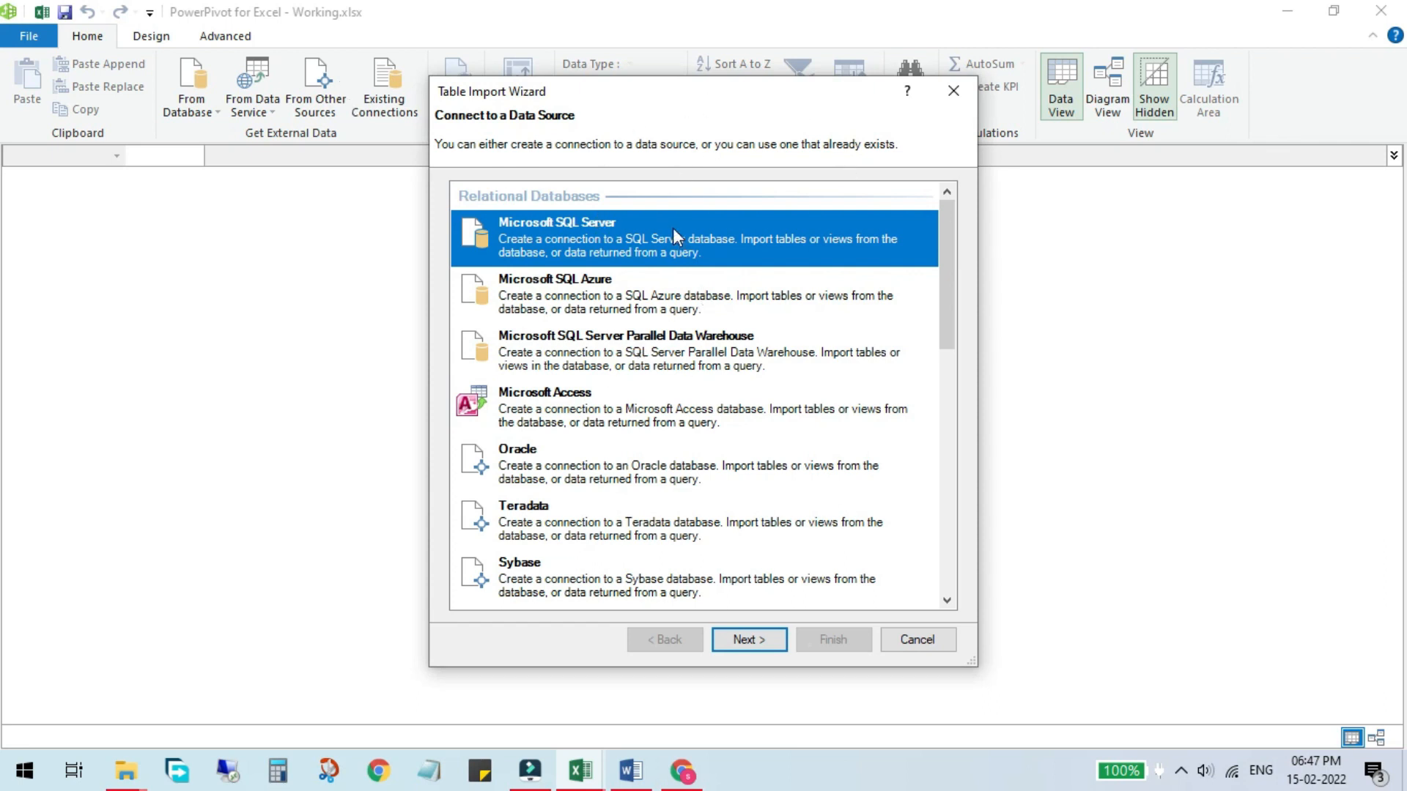
Step: Choose Excel File as the data source in the Table Import Wizard and continue
{"action": "left_click", "coordinate": [601, 294]}
{"action": "left_click", "coordinate": [591, 370]}
{"action": "left_click", "coordinate": [579, 420]}
{"action": "left_click_drag", "start_coordinate": [942, 218], "coordinate": [963, 496]}
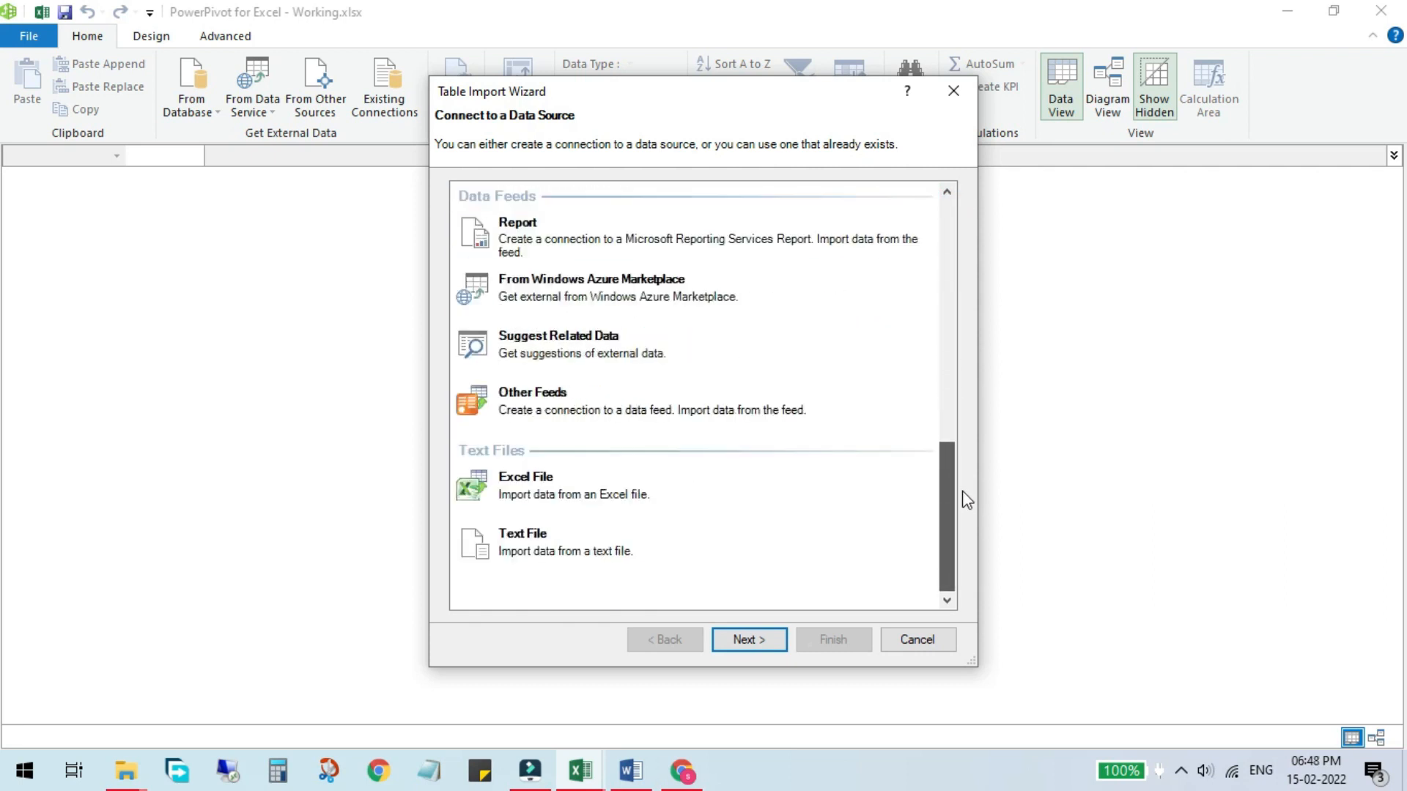
{"action": "left_click", "coordinate": [524, 481]}
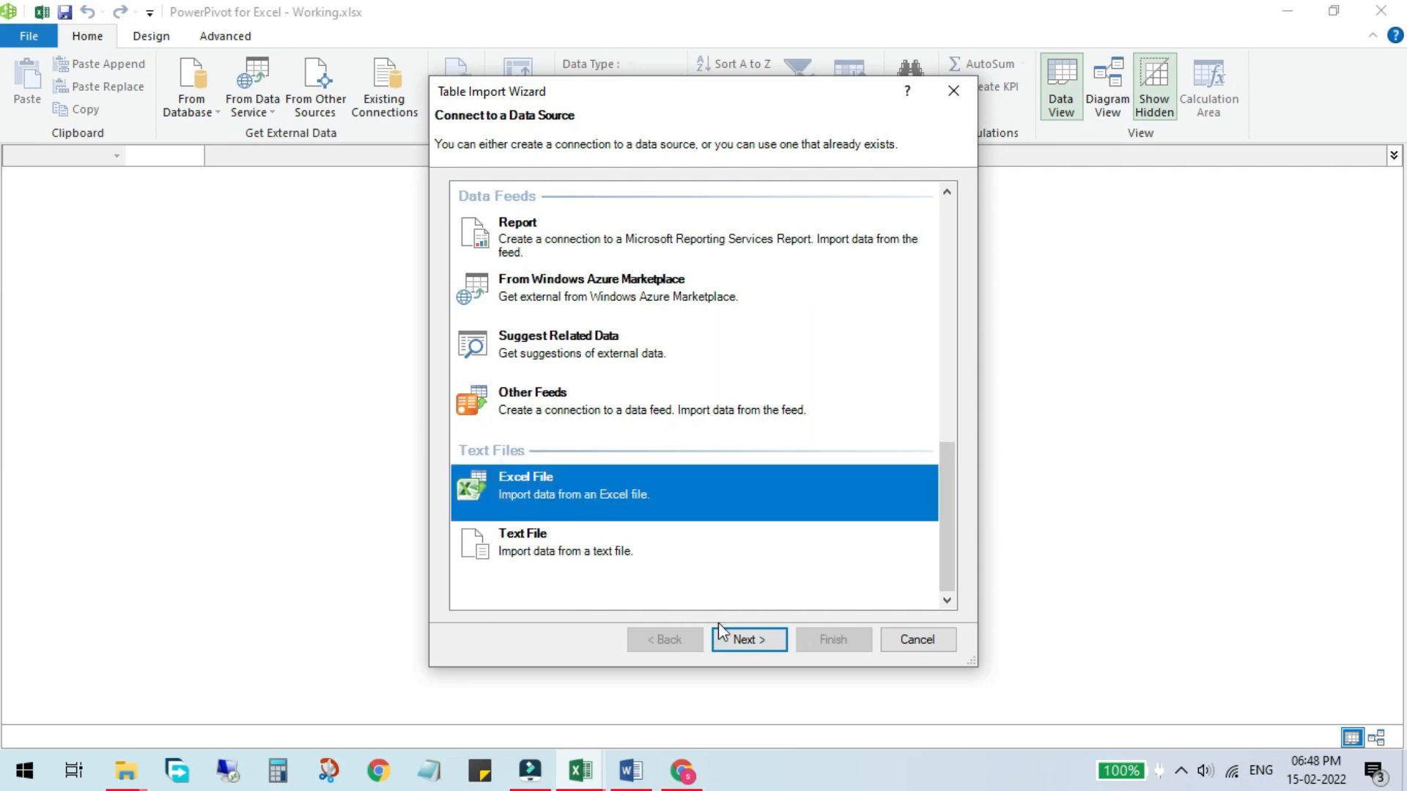
{"action": "left_click", "coordinate": [743, 641]}
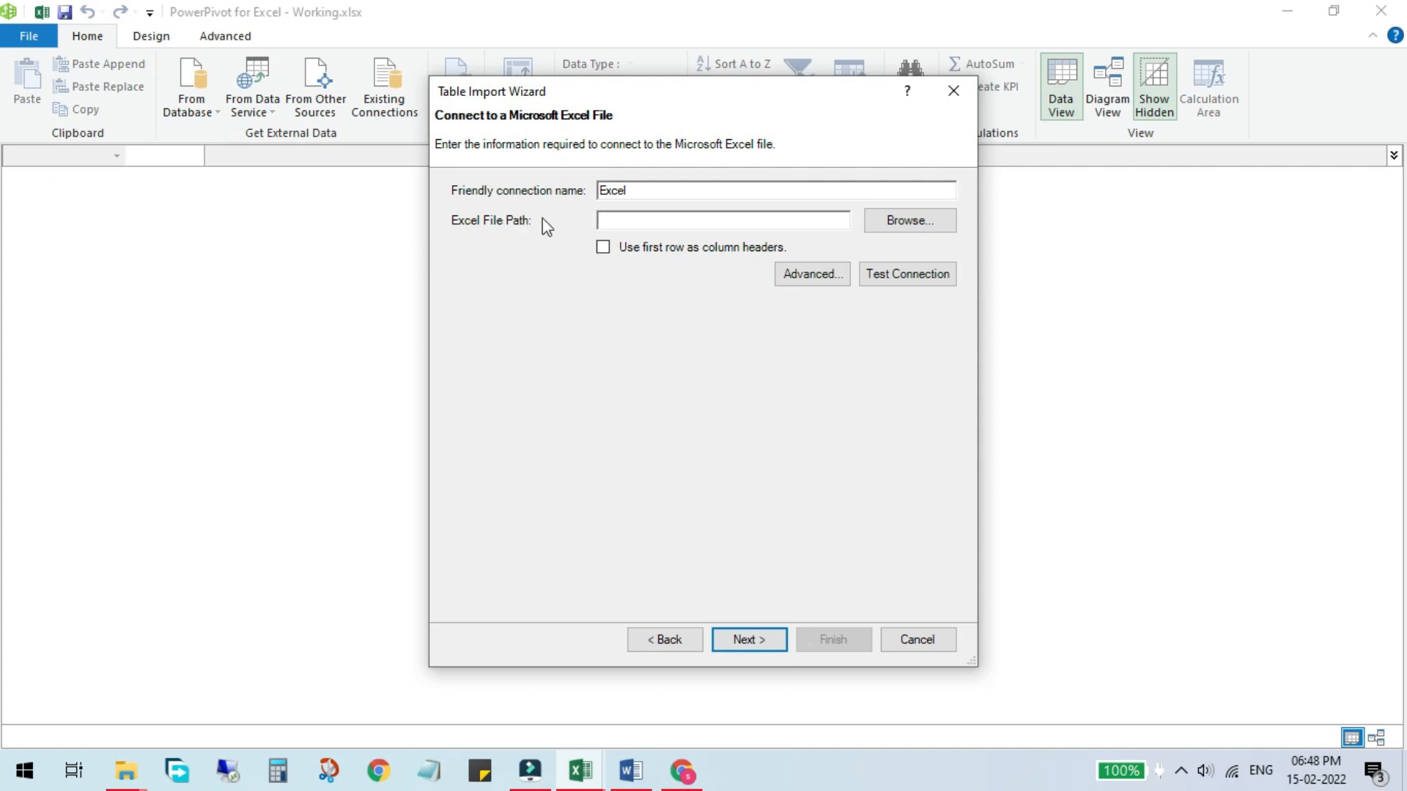
Step: Browse to Customers.xlsx in the Desktop's Power Pivot folder as the Excel file path
{"action": "left_click", "coordinate": [924, 217]}
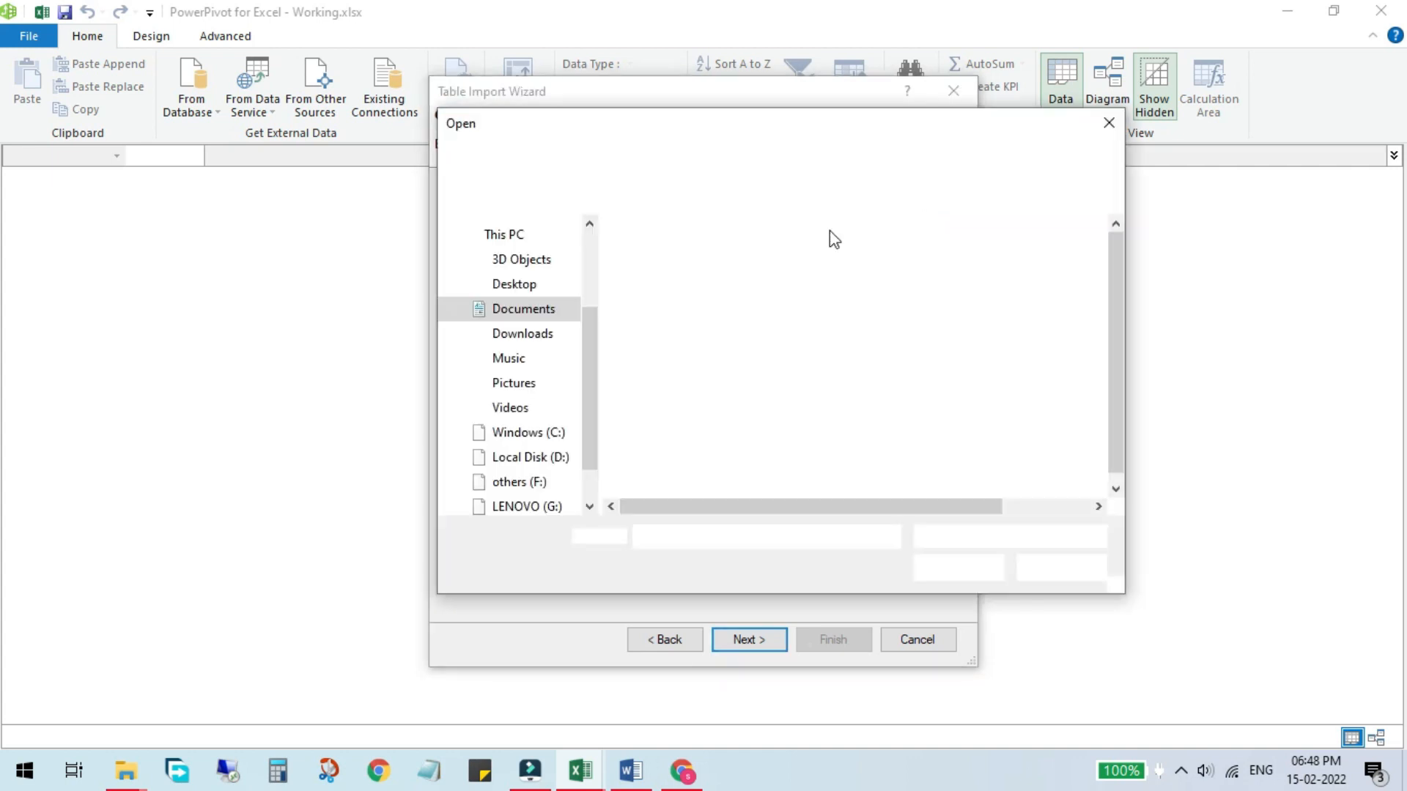
{"action": "left_click", "coordinate": [508, 287]}
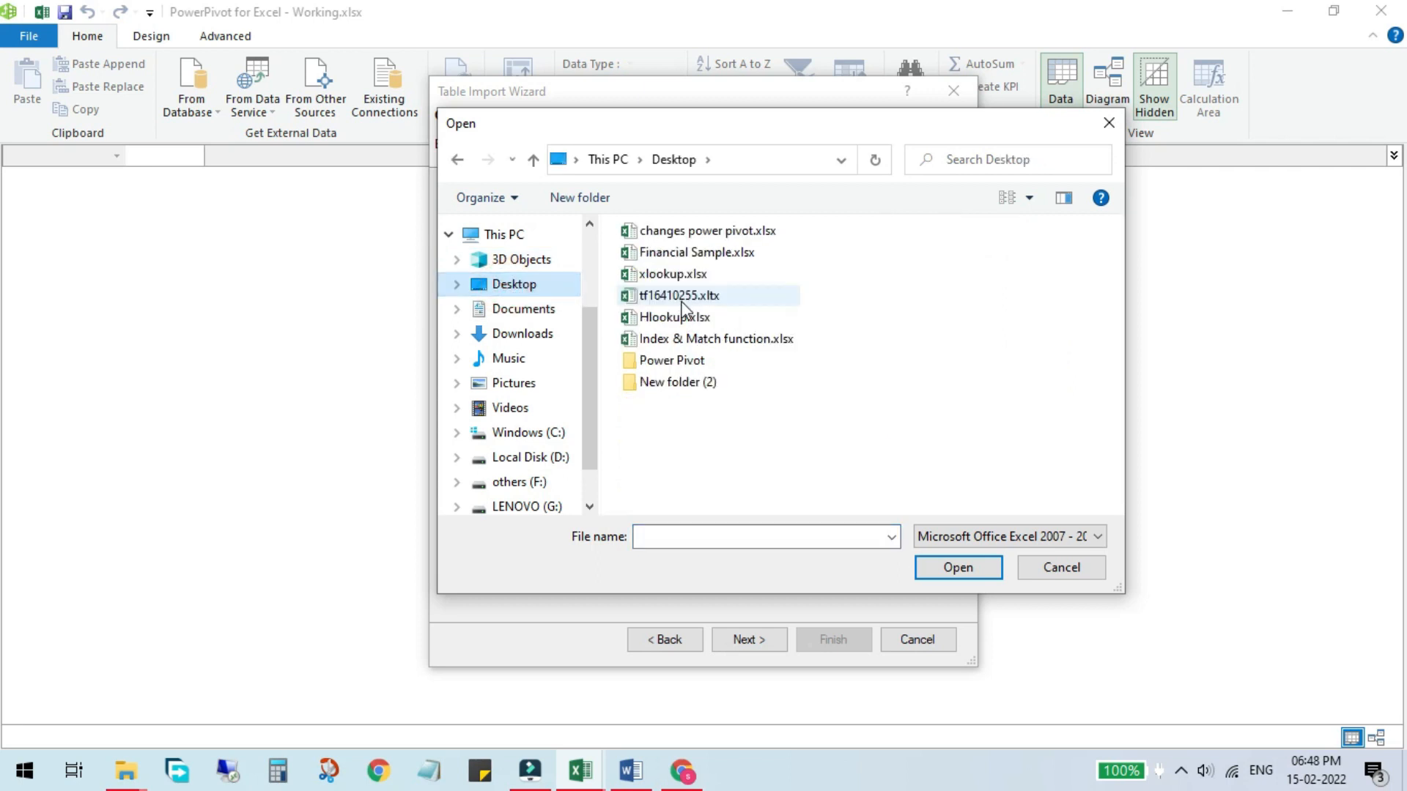
{"action": "double_click", "coordinate": [689, 361]}
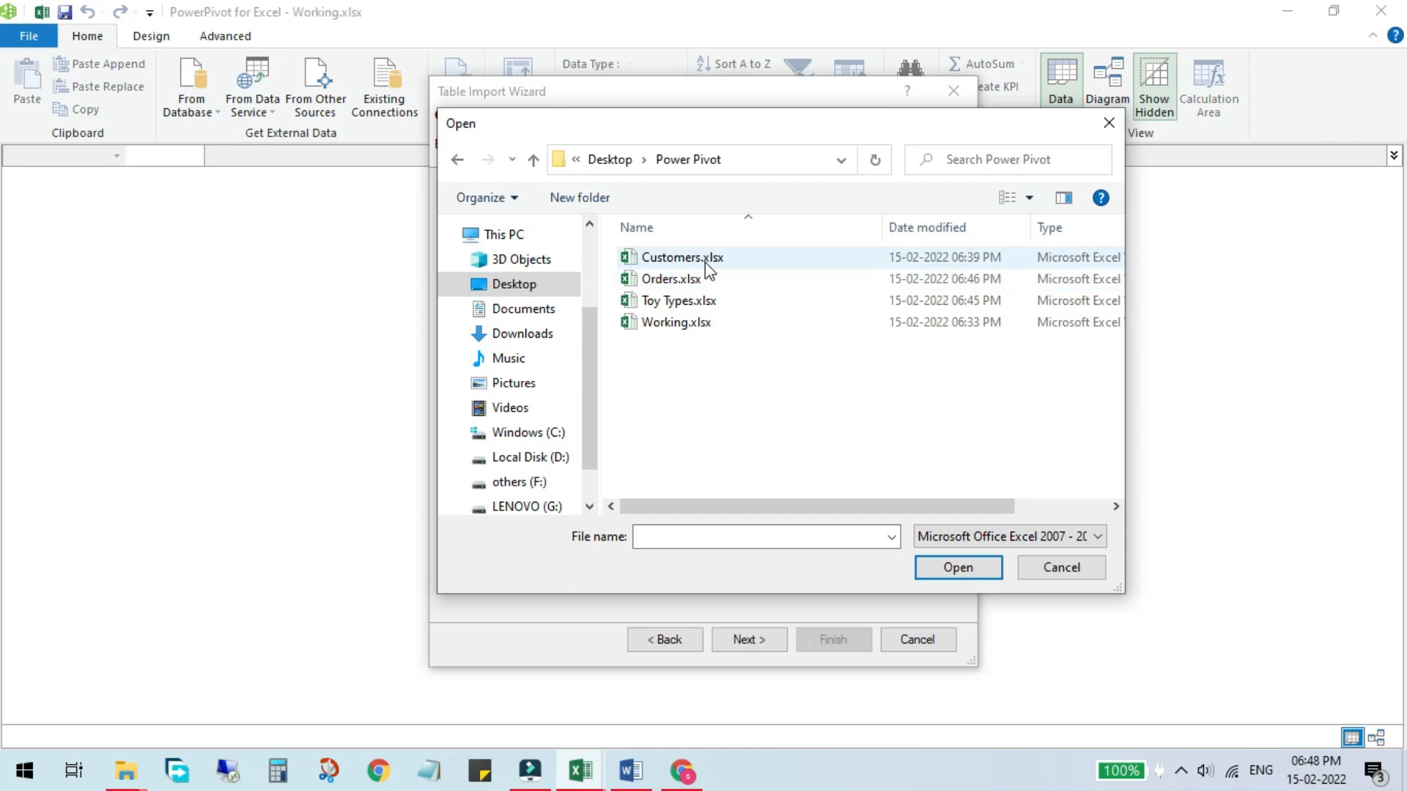
{"action": "double_click", "coordinate": [705, 262]}
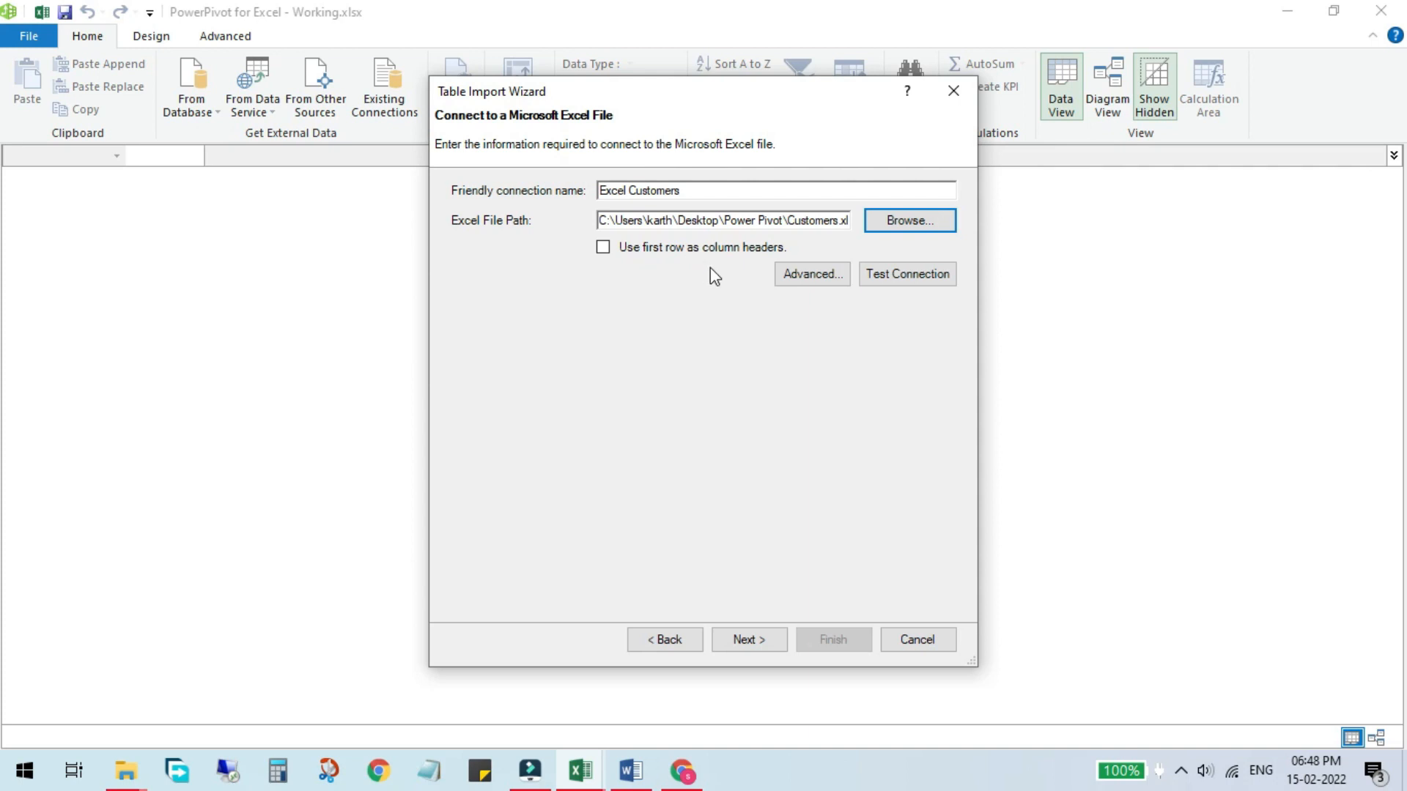
Step: Open Customers.xlsx from the Power Pivot folder to check its header row, then close it without saving
{"action": "left_click", "coordinate": [126, 770]}
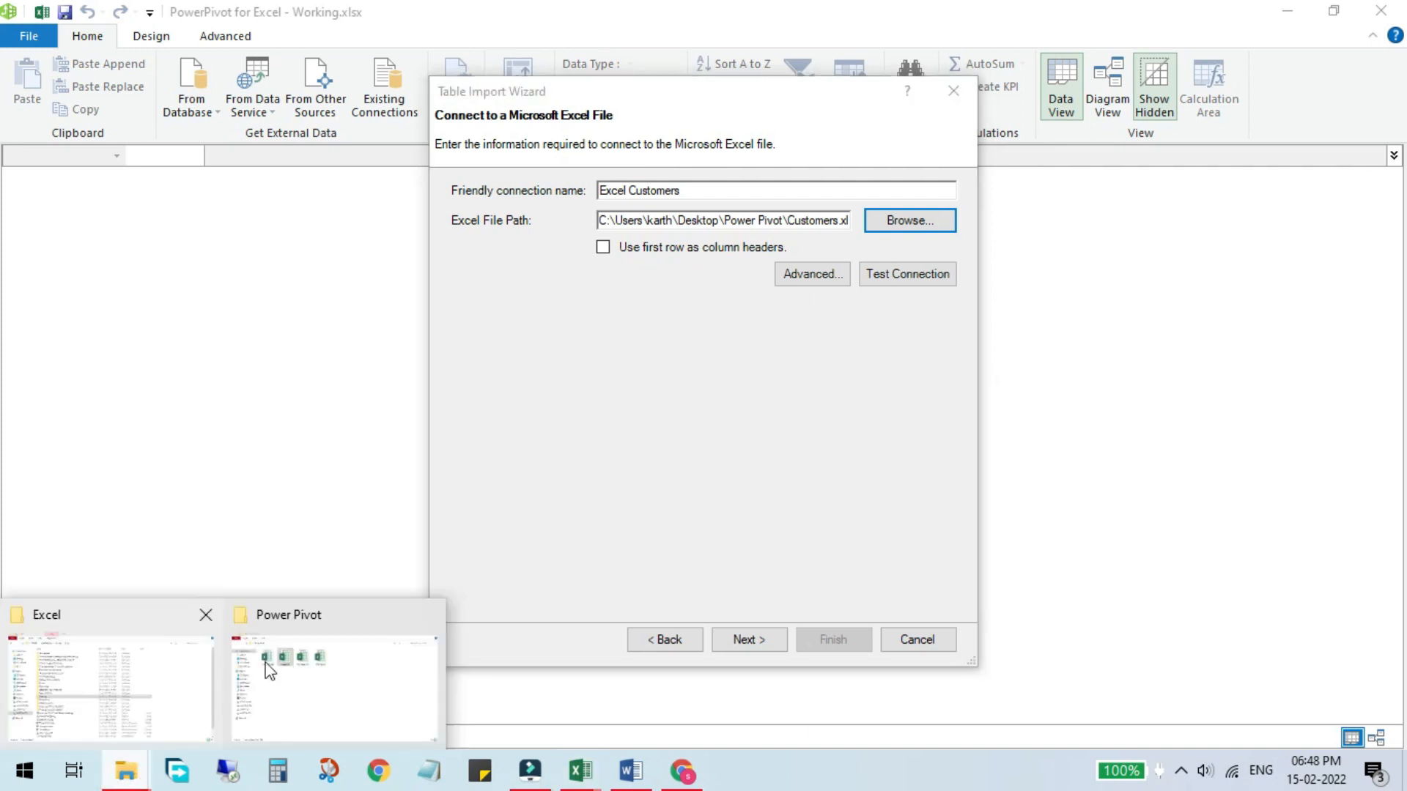
{"action": "left_click", "coordinate": [293, 663]}
{"action": "double_click", "coordinate": [306, 196]}
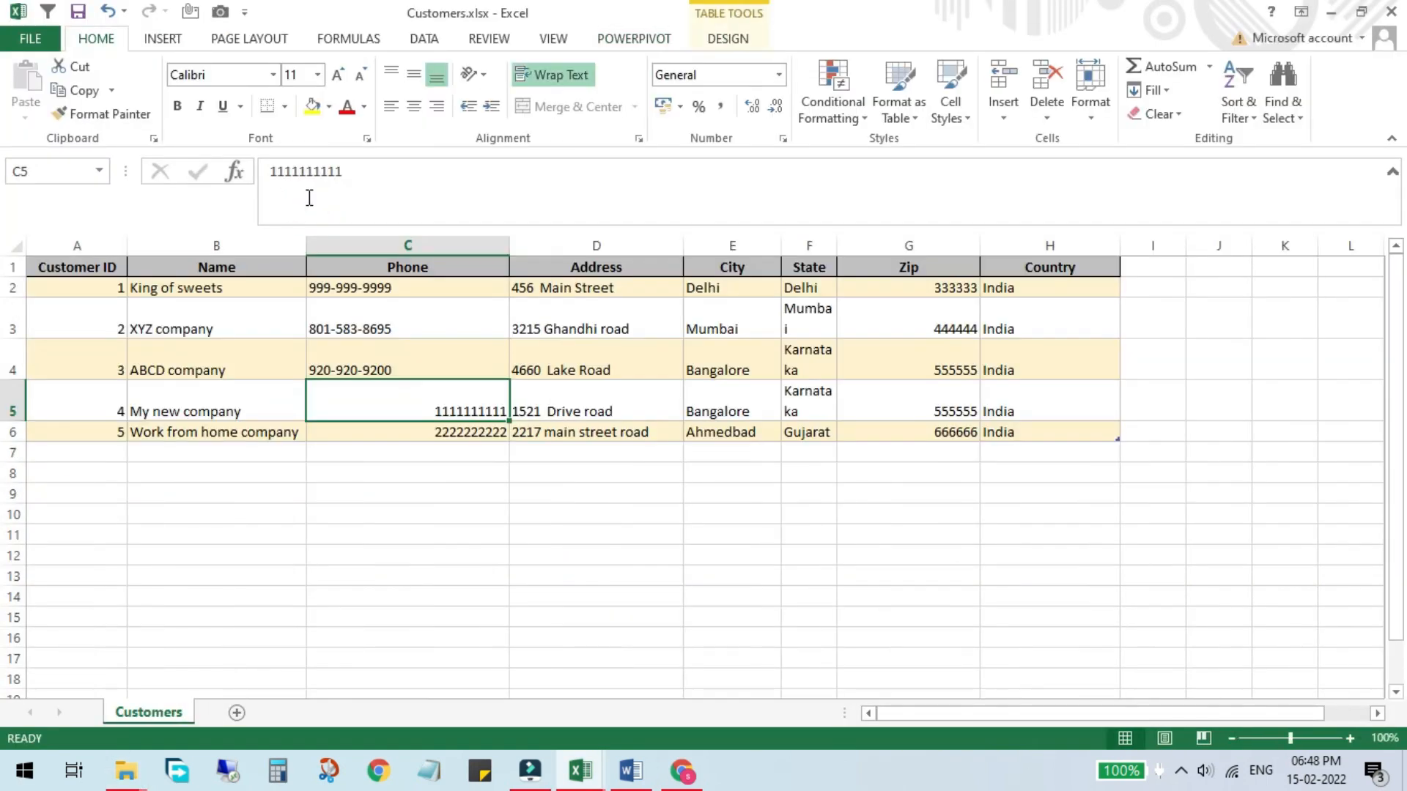
{"action": "left_click", "coordinate": [88, 282]}
{"action": "left_click_drag", "start_coordinate": [95, 266], "coordinate": [1075, 266]}
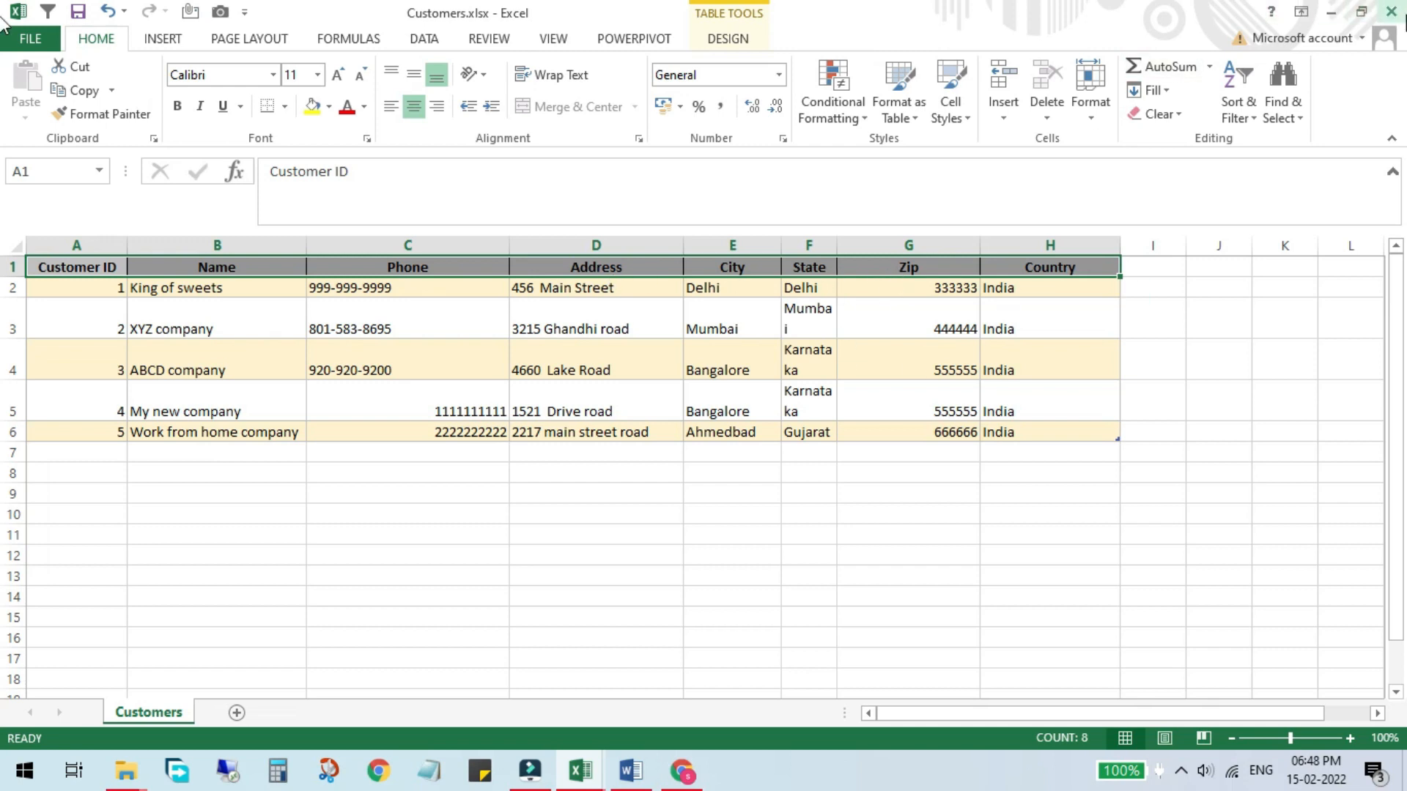
{"action": "left_click", "coordinate": [1391, 11]}
{"action": "left_click", "coordinate": [700, 416]}
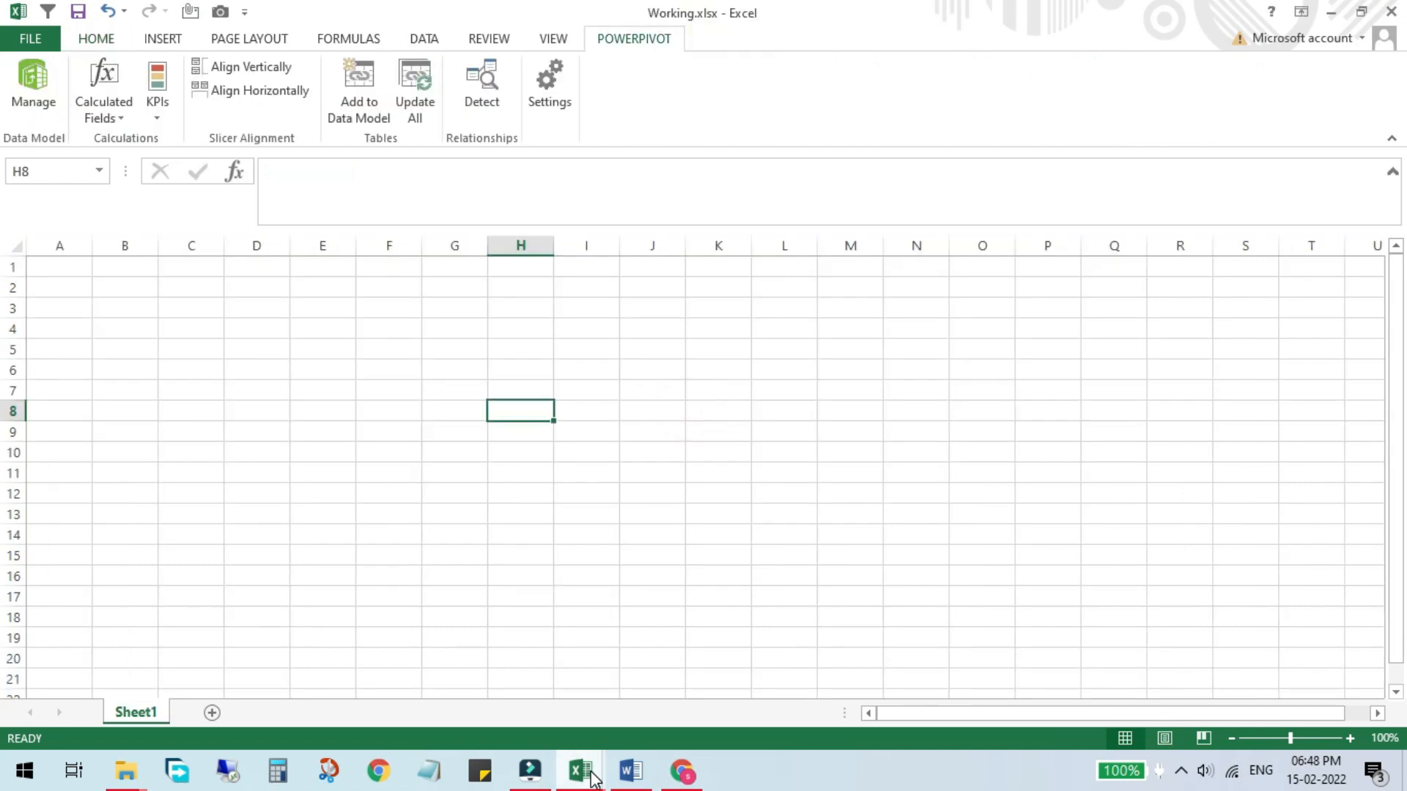
Step: Return to the Table Import Wizard, enable using the first row as column headers, and continue
{"action": "key", "text": "alt+Tab"}
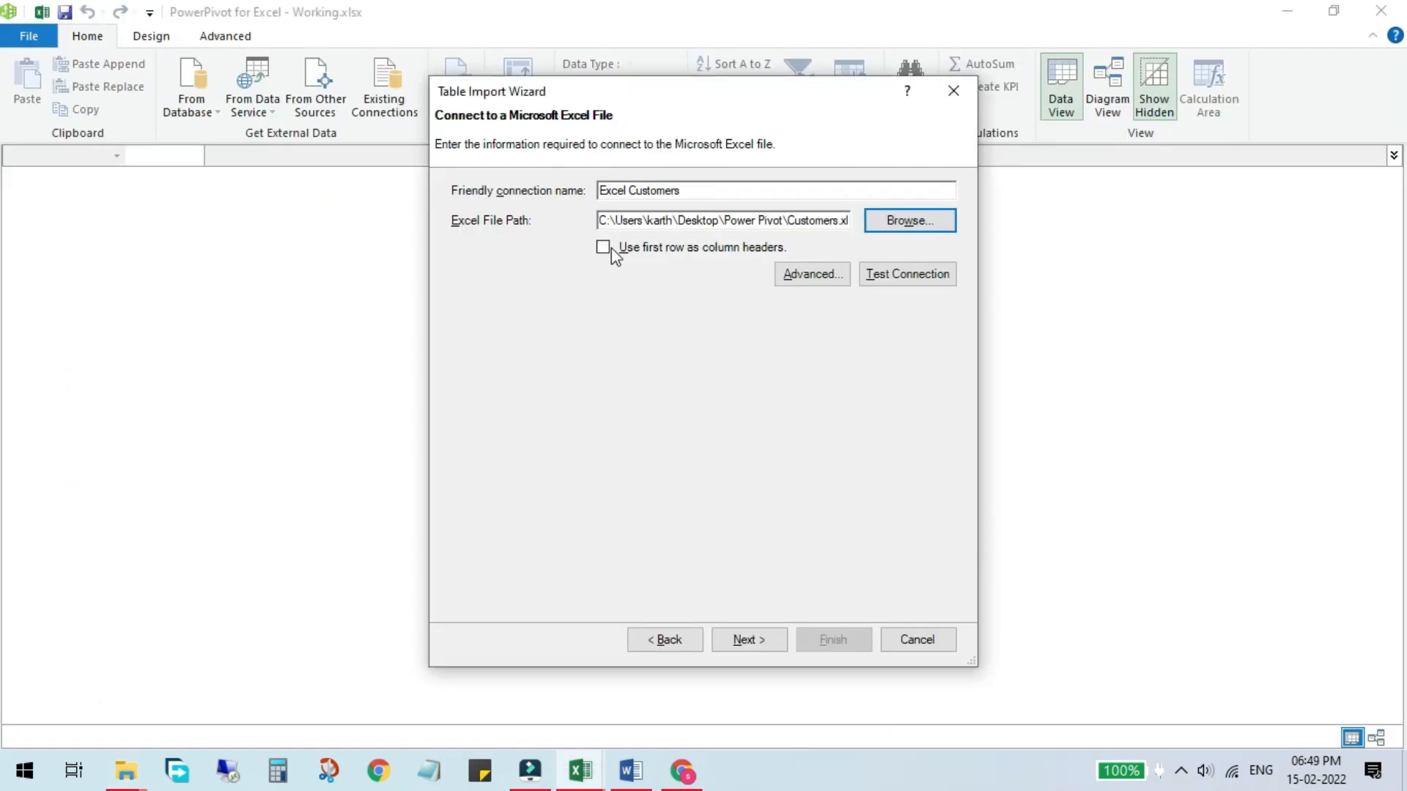
{"action": "left_click", "coordinate": [611, 248]}
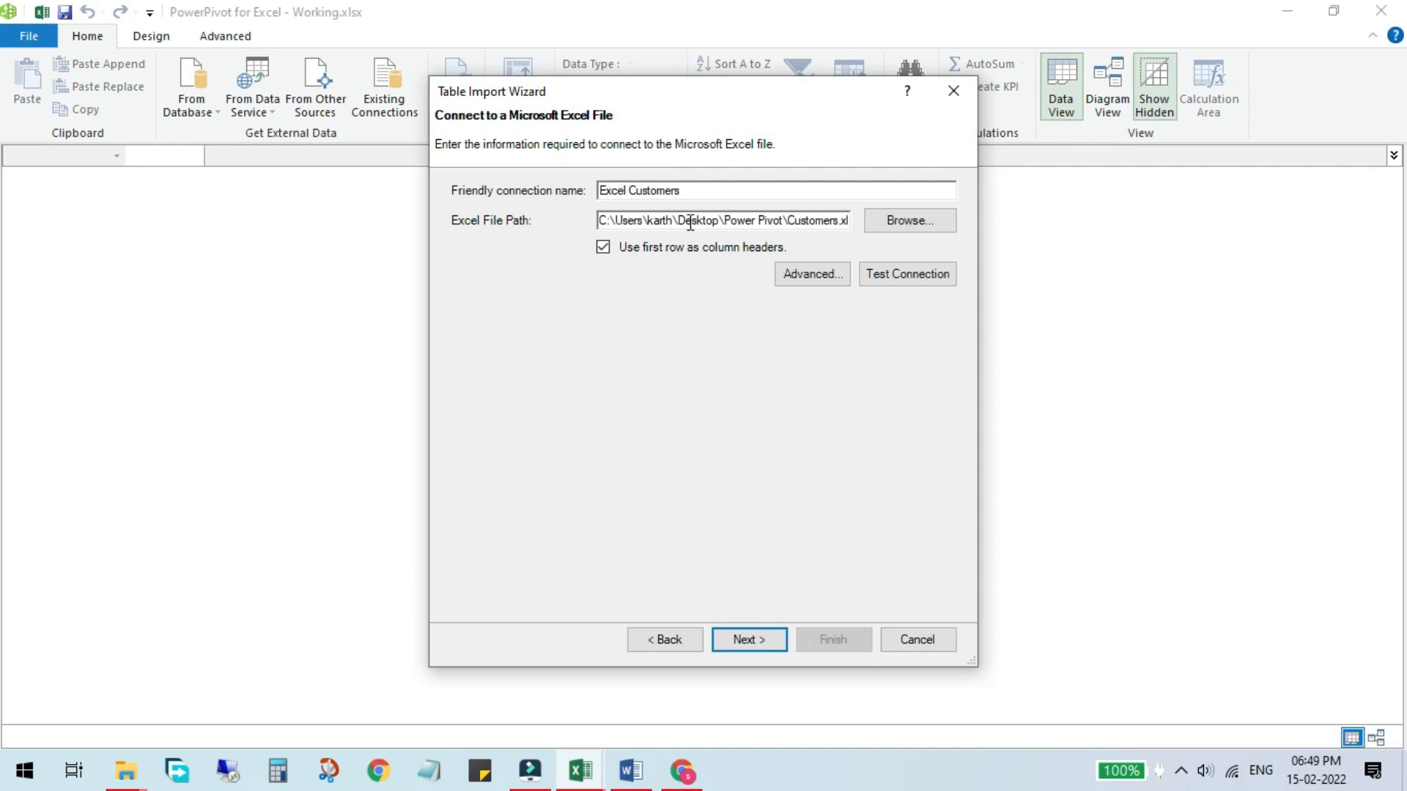
{"action": "left_click", "coordinate": [748, 640]}
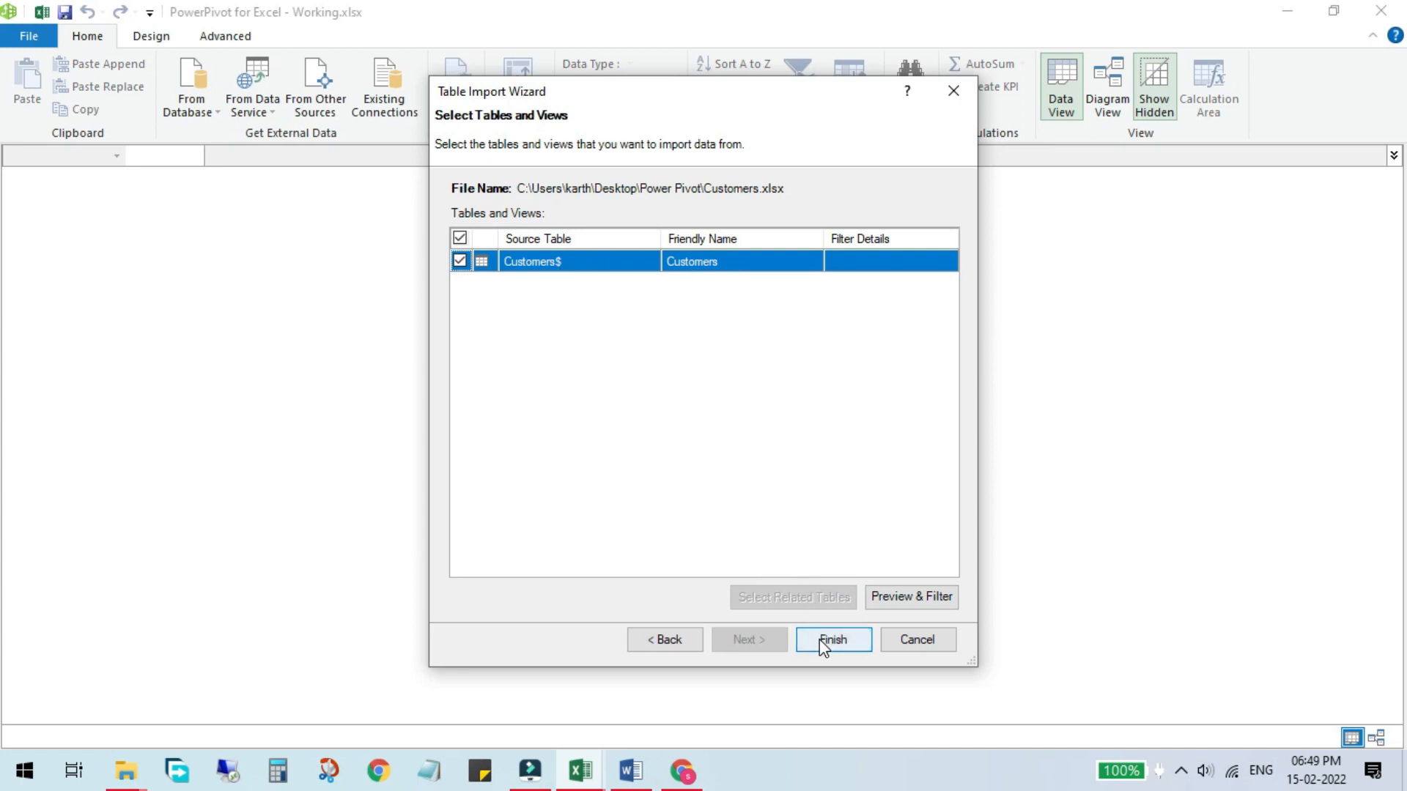
Step: Preview the Customers$ table's columns, widening the Address column, and close the preview
{"action": "left_click", "coordinate": [884, 598]}
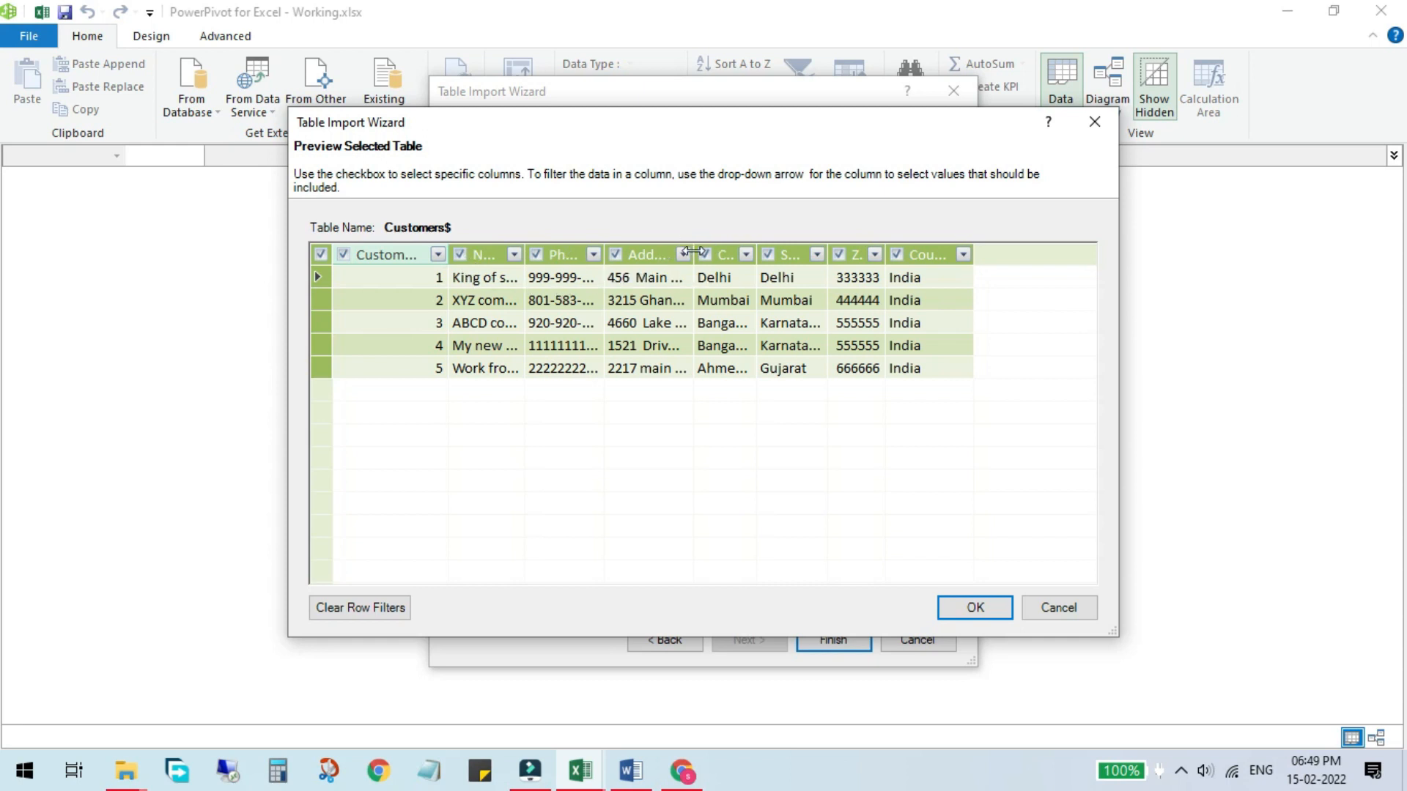
{"action": "left_click_drag", "start_coordinate": [693, 251], "coordinate": [784, 244]}
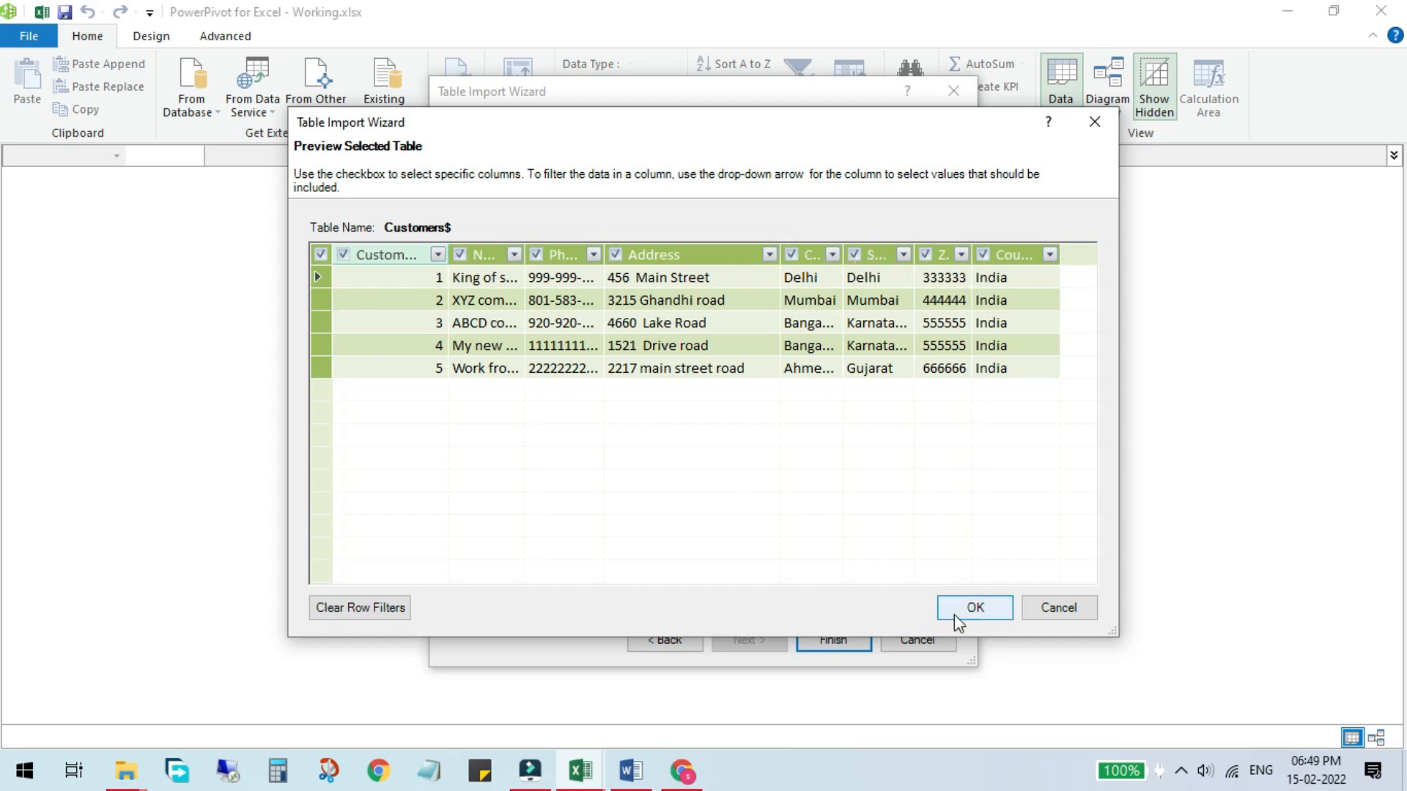
{"action": "left_click", "coordinate": [975, 607]}
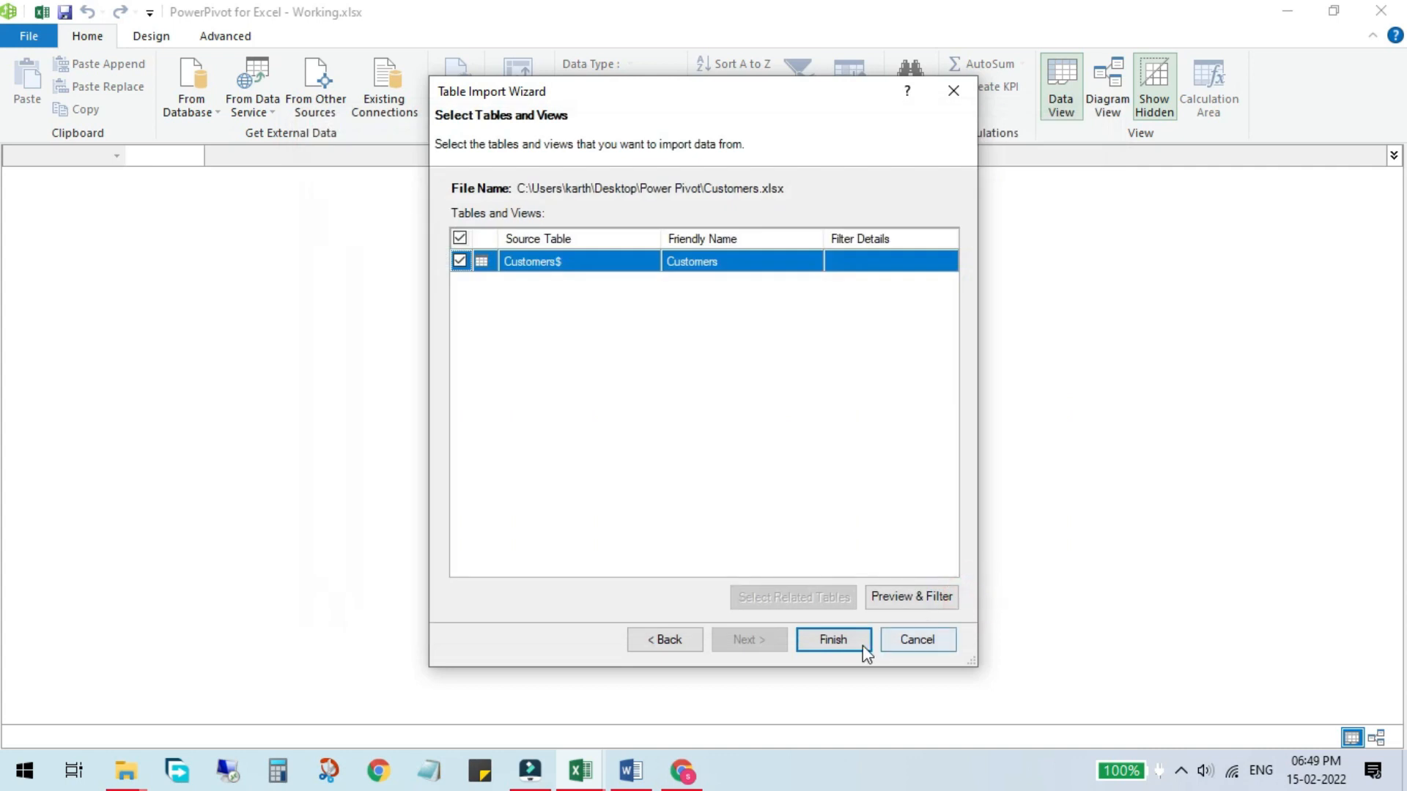
Step: Finish importing the Customers table and close the wizard
{"action": "left_click", "coordinate": [839, 644]}
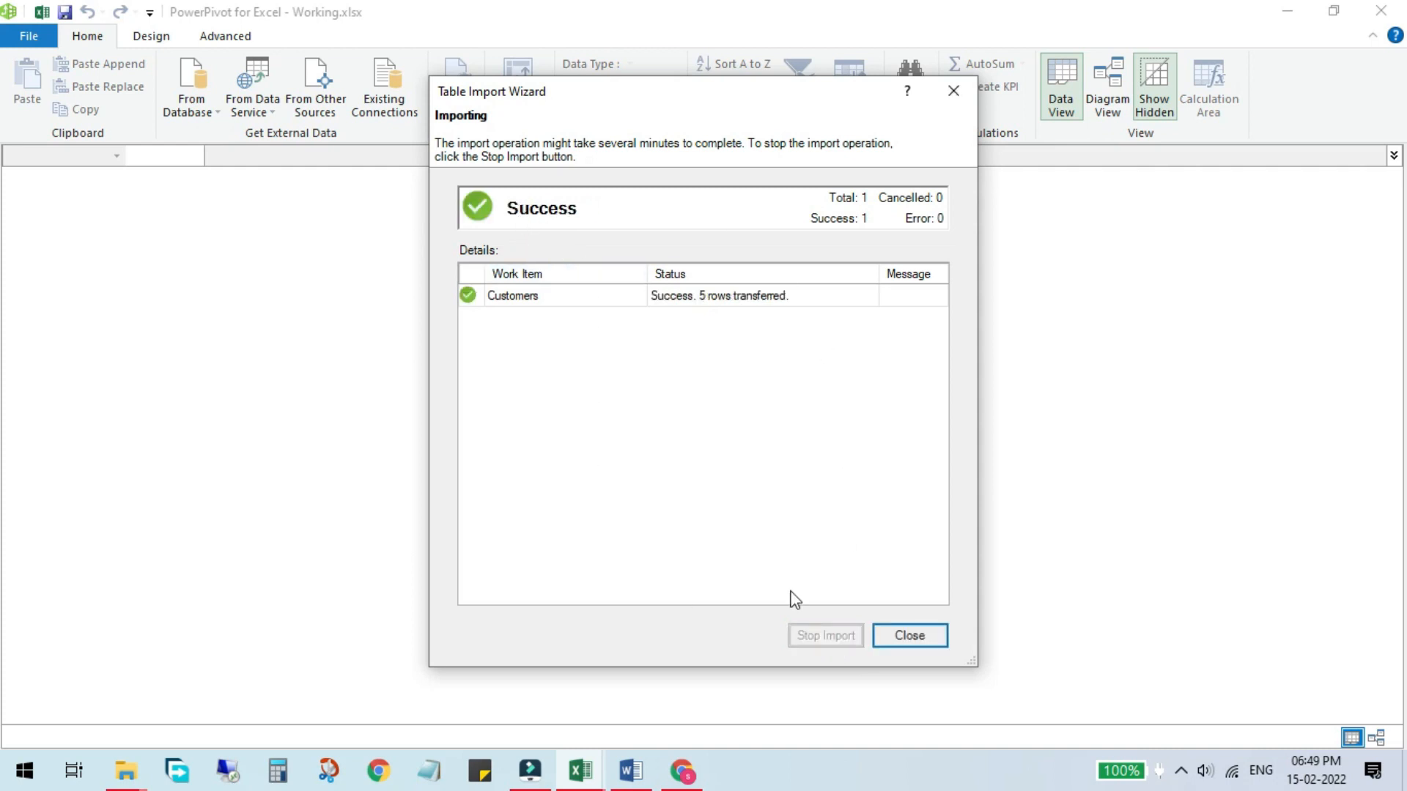
{"action": "left_click", "coordinate": [937, 645]}
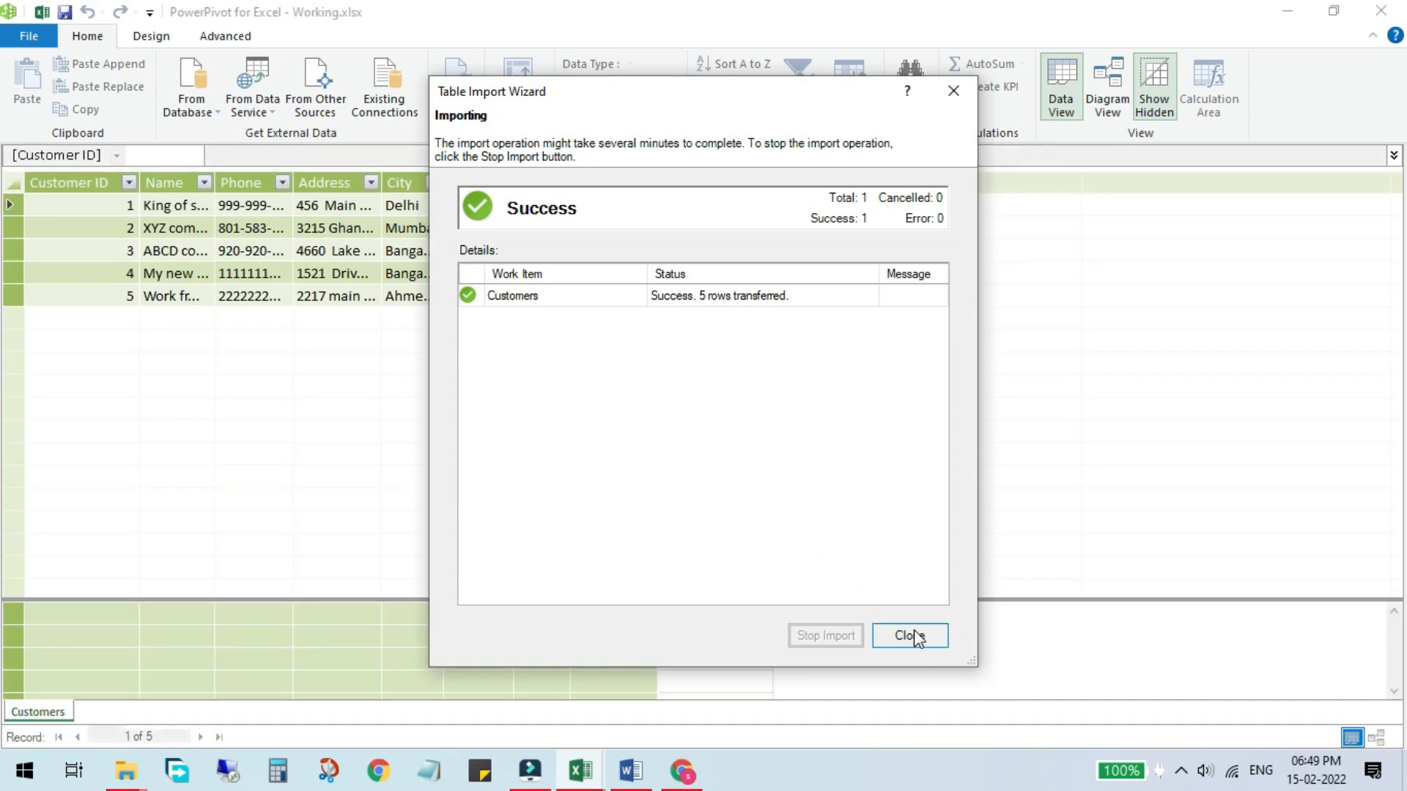
{"action": "left_click", "coordinate": [910, 635]}
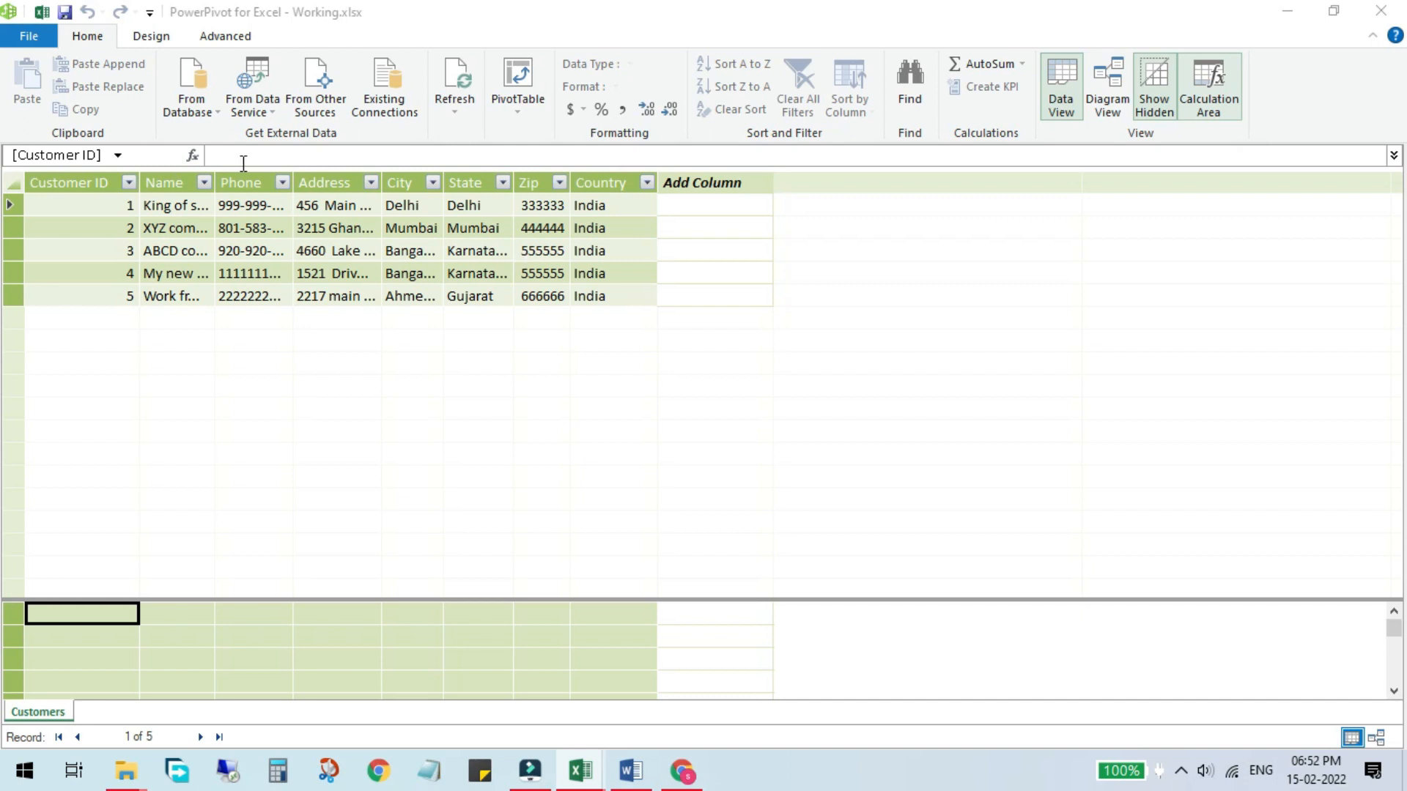
Step: Start a new import from other sources and choose Excel File as the data source
{"action": "left_click", "coordinate": [326, 103]}
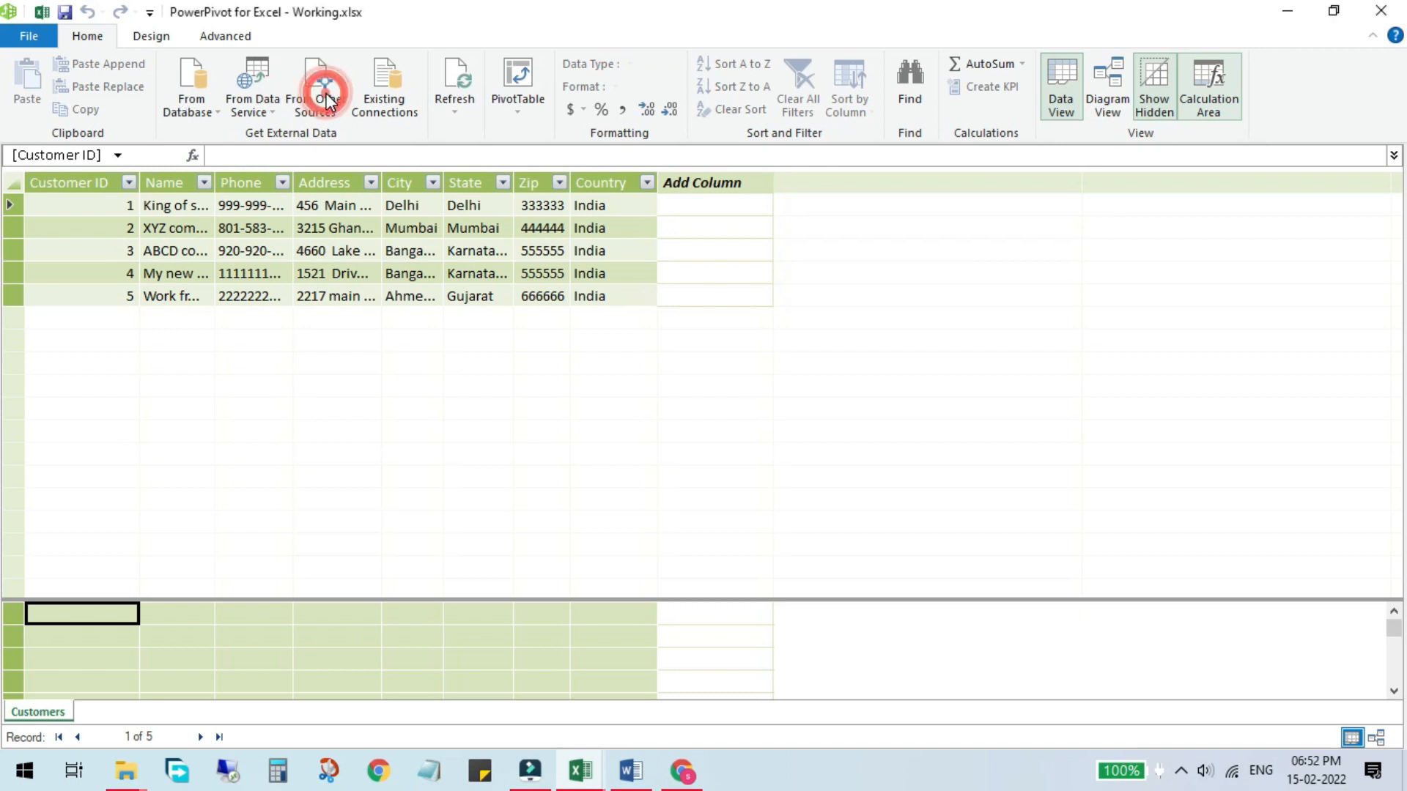
{"action": "left_click", "coordinate": [328, 103]}
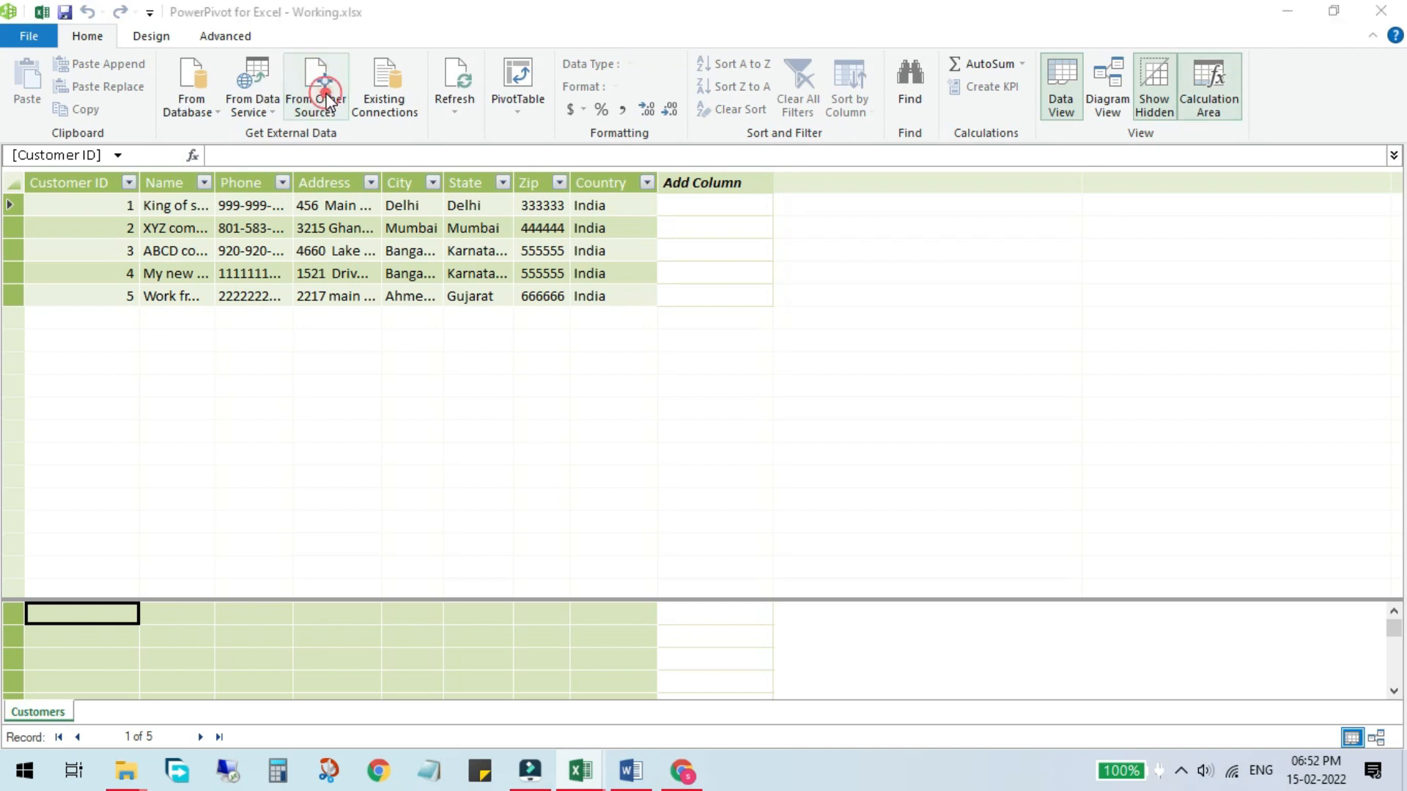
{"action": "scroll", "coordinate": [947, 253], "scroll_direction": "down", "scroll_amount": 10}
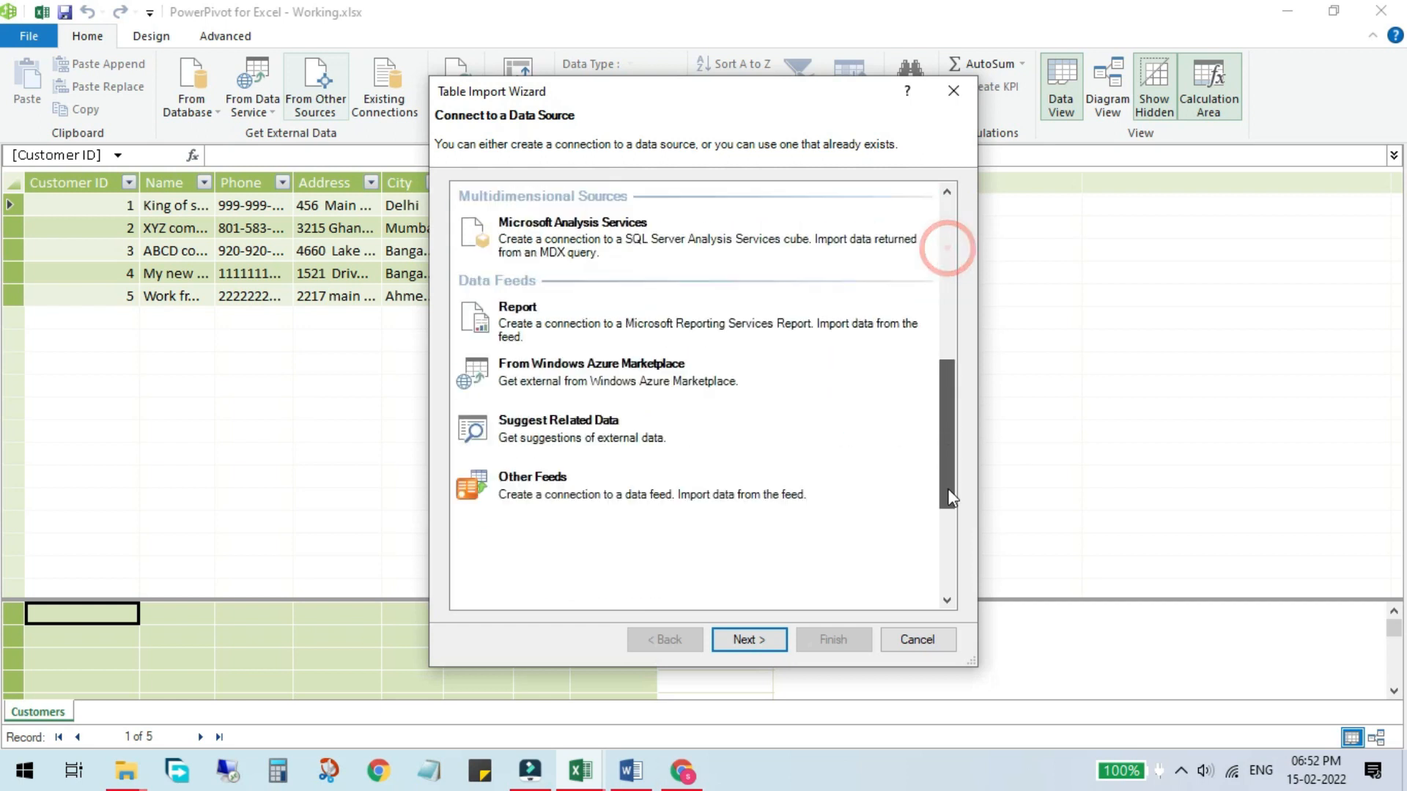
{"action": "left_click", "coordinate": [552, 495]}
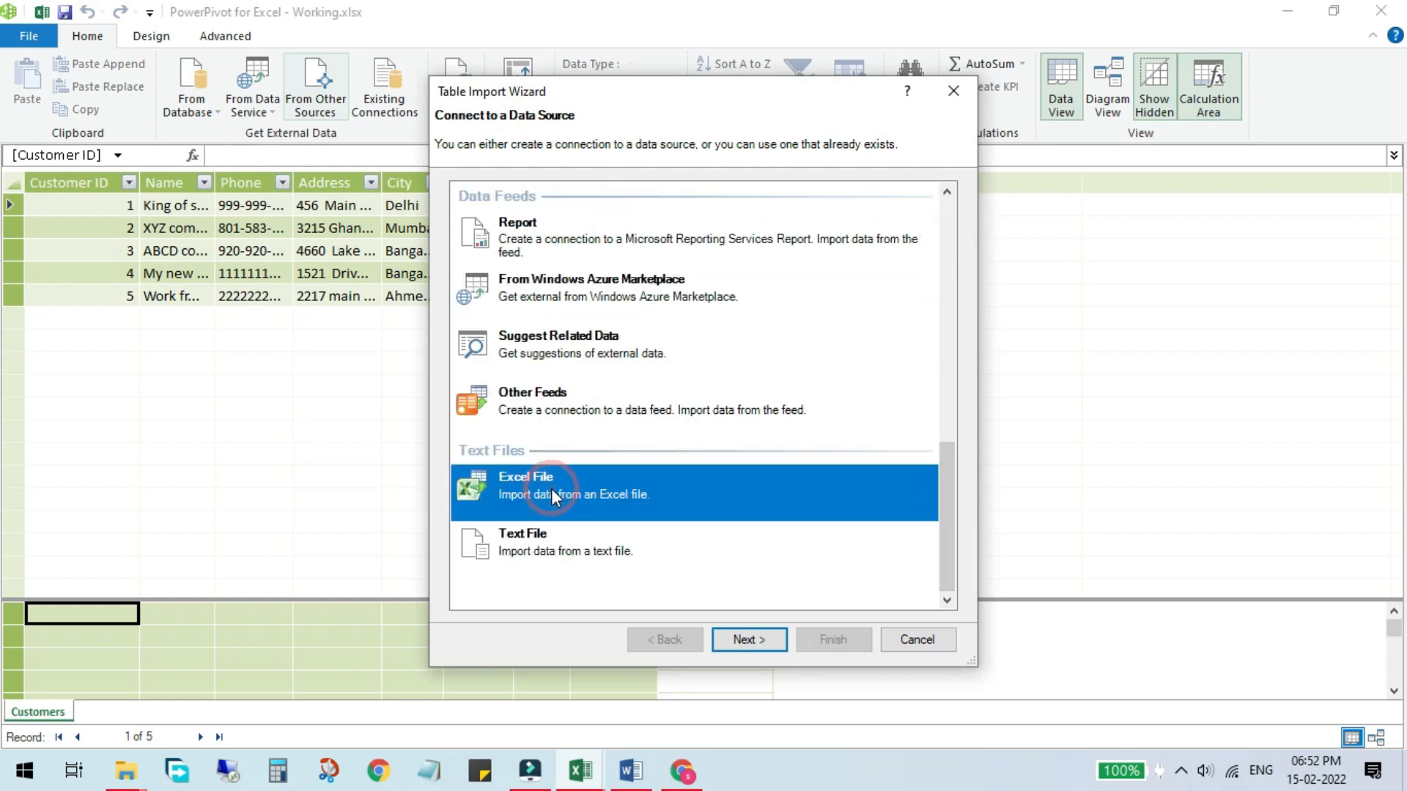
{"action": "left_click", "coordinate": [744, 640]}
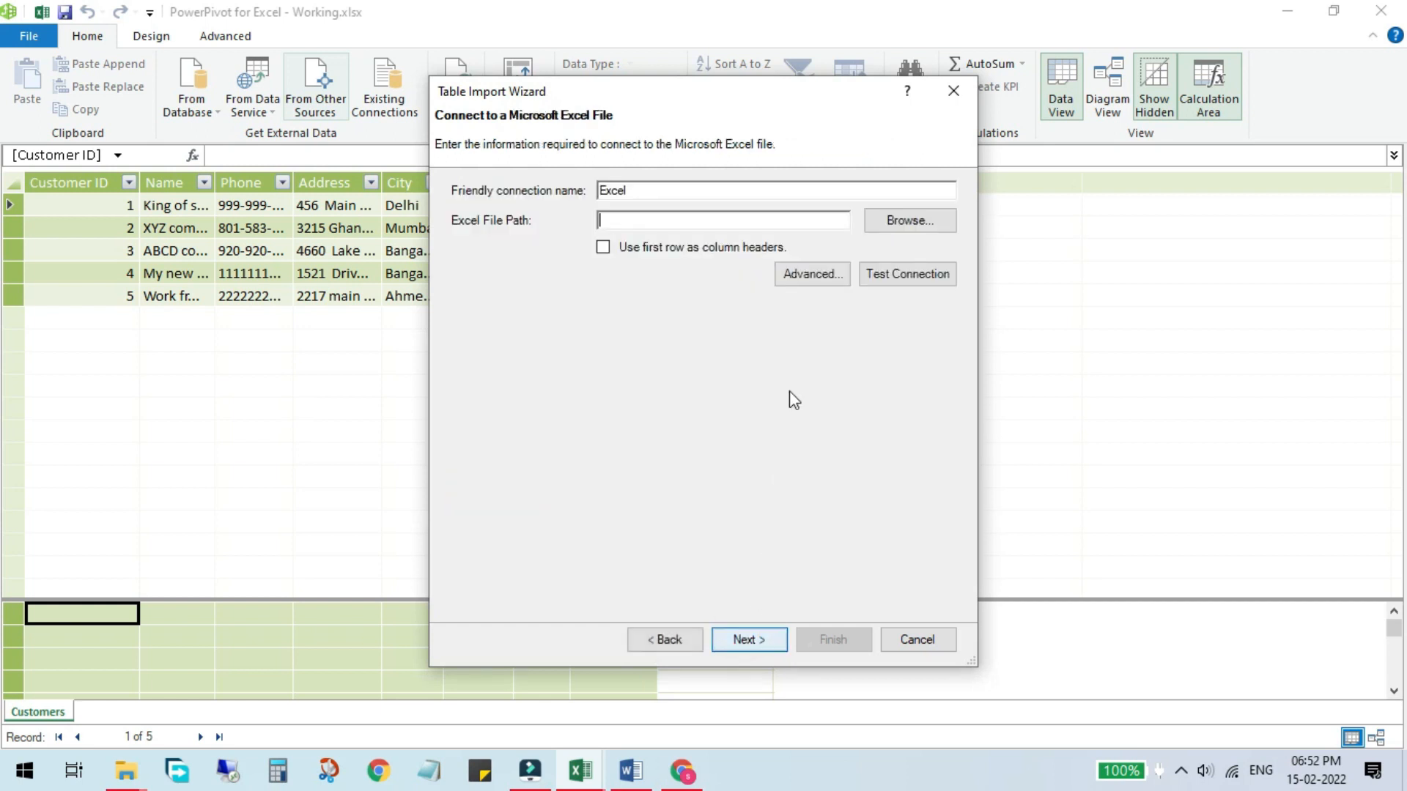
Step: Set the Excel file path to Orders.xlsx, use the first row as column headers, and continue
{"action": "left_click", "coordinate": [912, 226]}
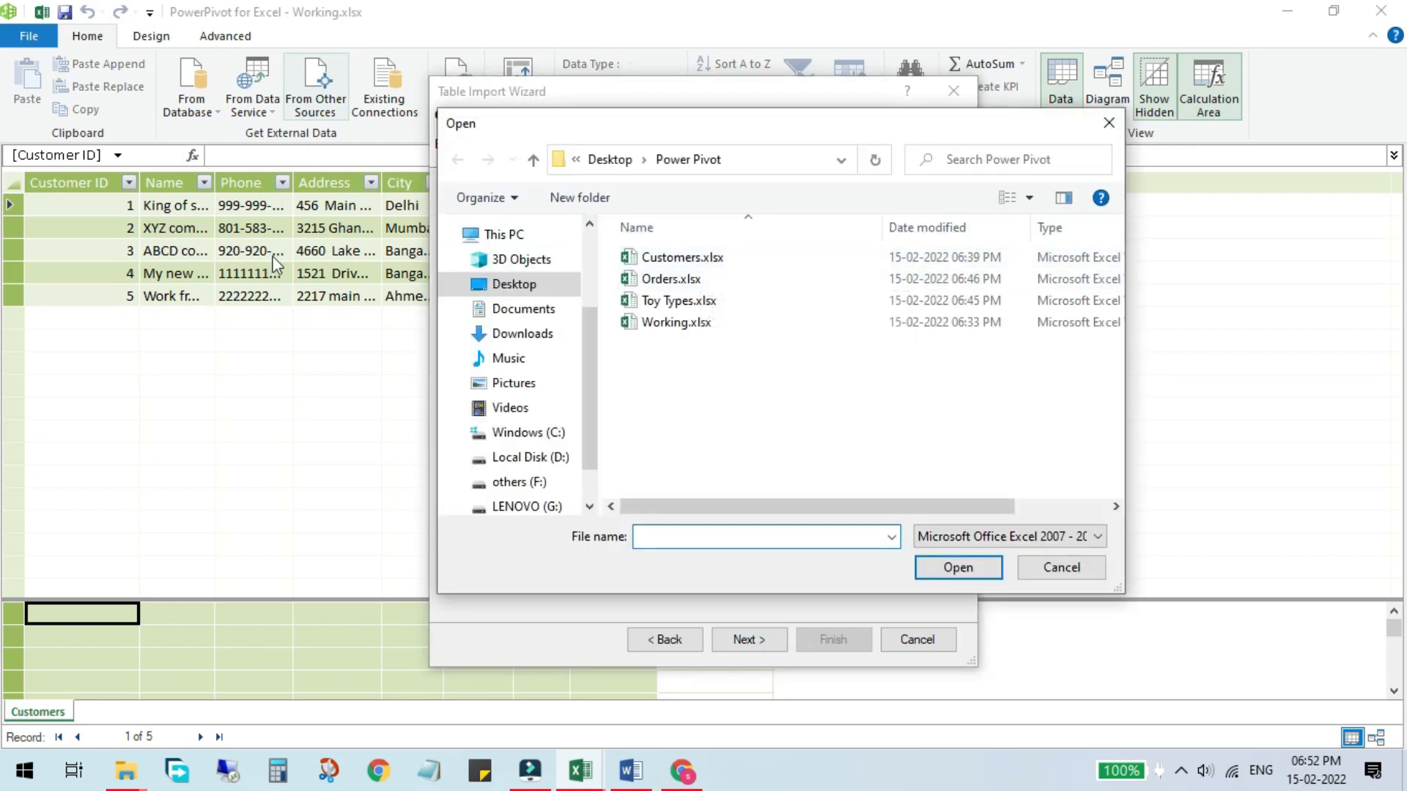
{"action": "left_click", "coordinate": [666, 279]}
{"action": "double_click", "coordinate": [665, 278]}
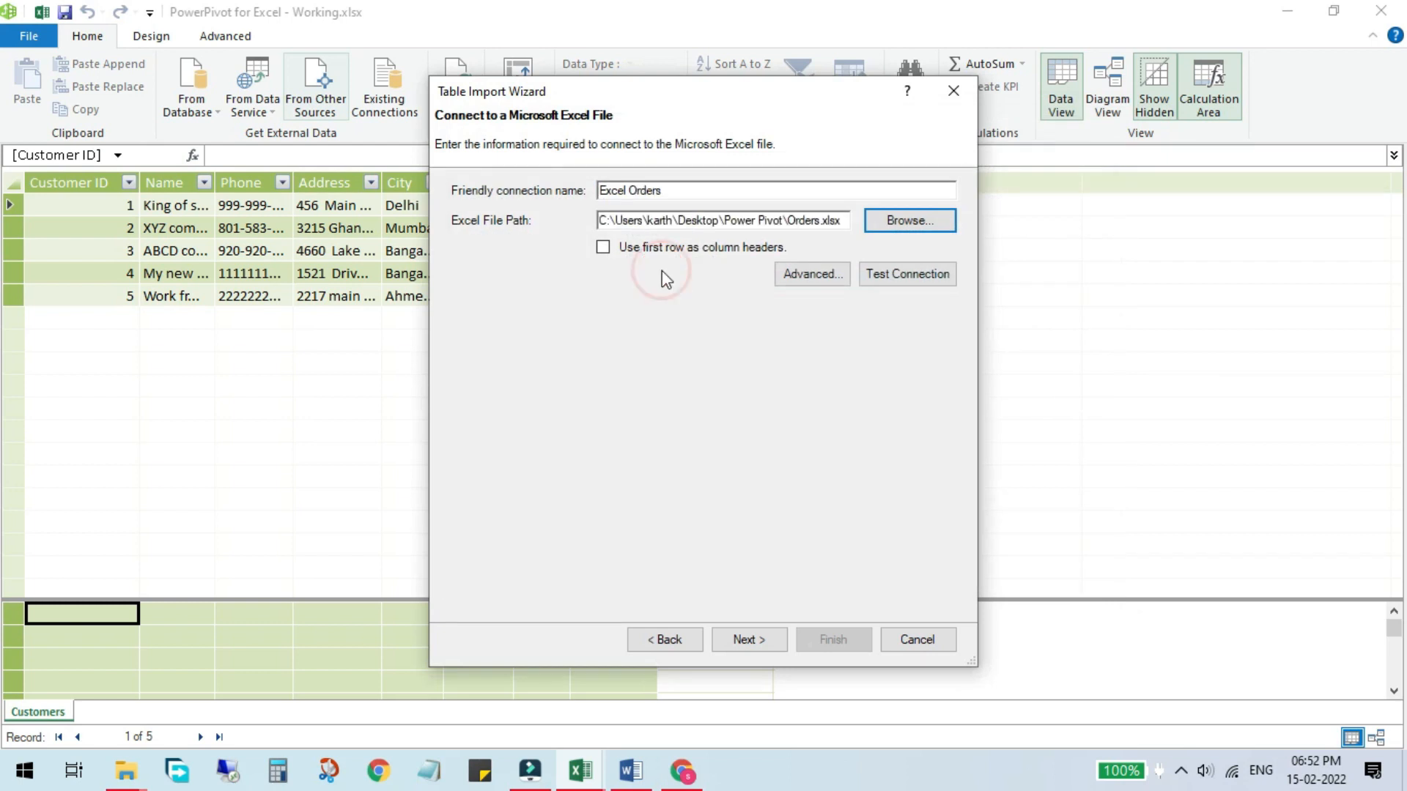
{"action": "left_click", "coordinate": [602, 248]}
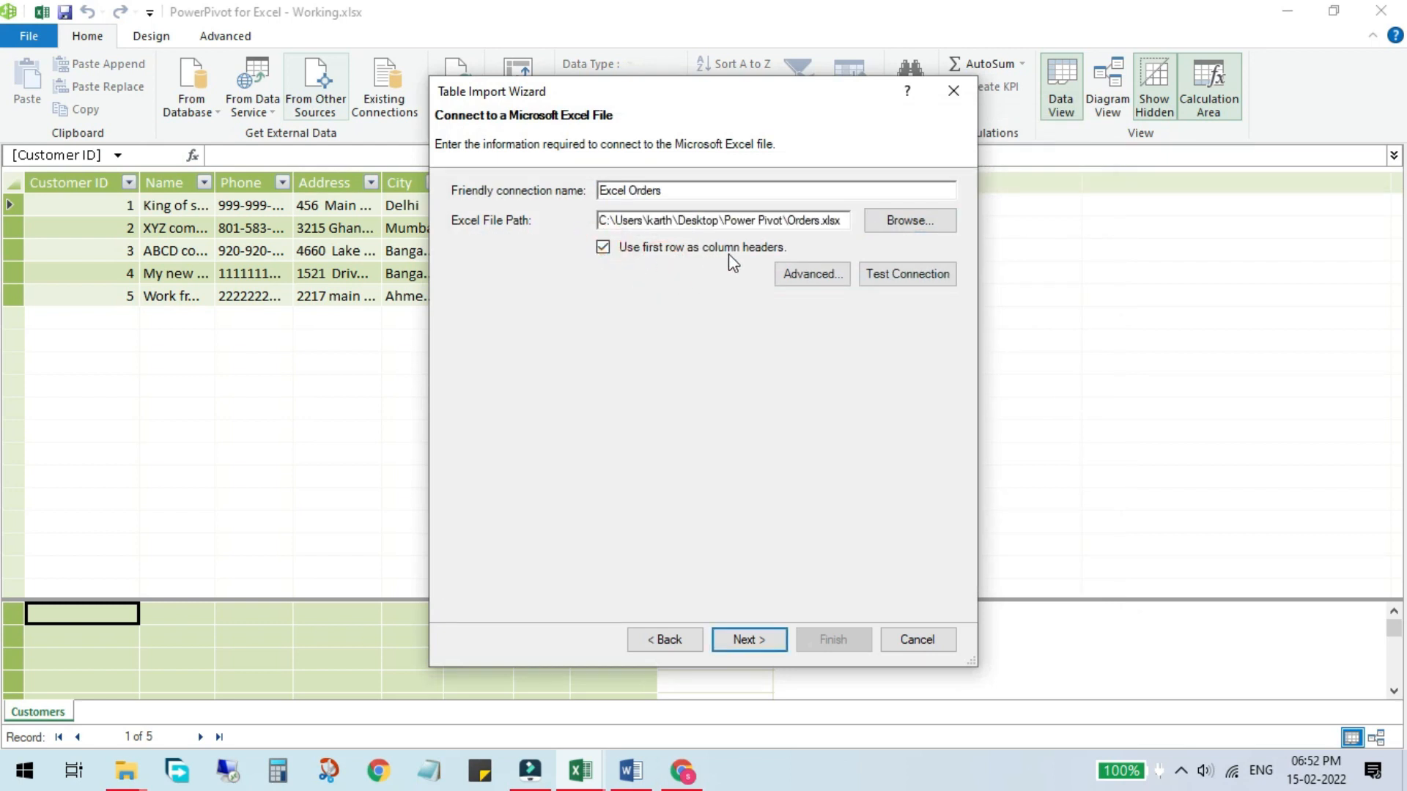
{"action": "left_click", "coordinate": [774, 646]}
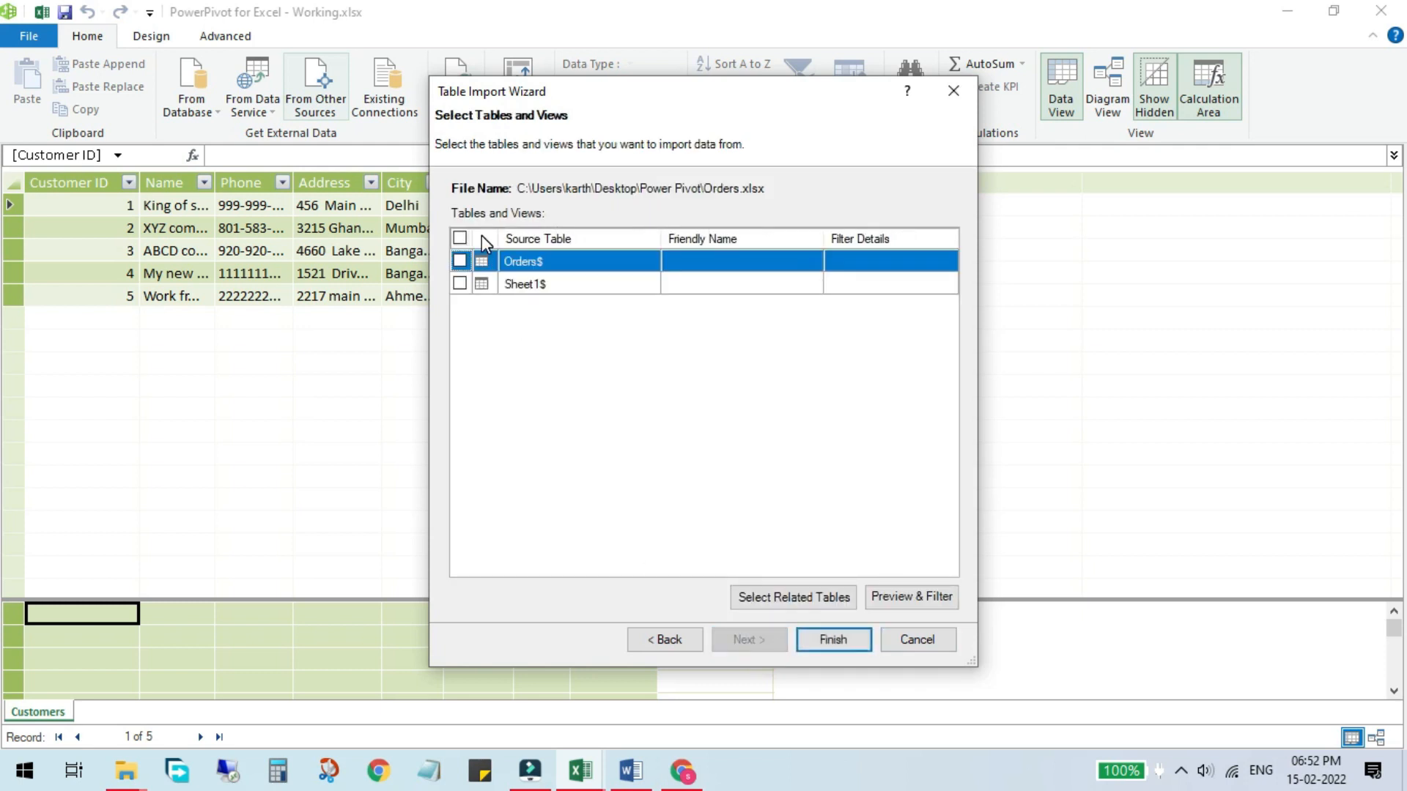
Step: Select the Orders$ table, finish the import, accept the security warning, close the wizard and scroll the Orders table
{"action": "left_click", "coordinate": [828, 639]}
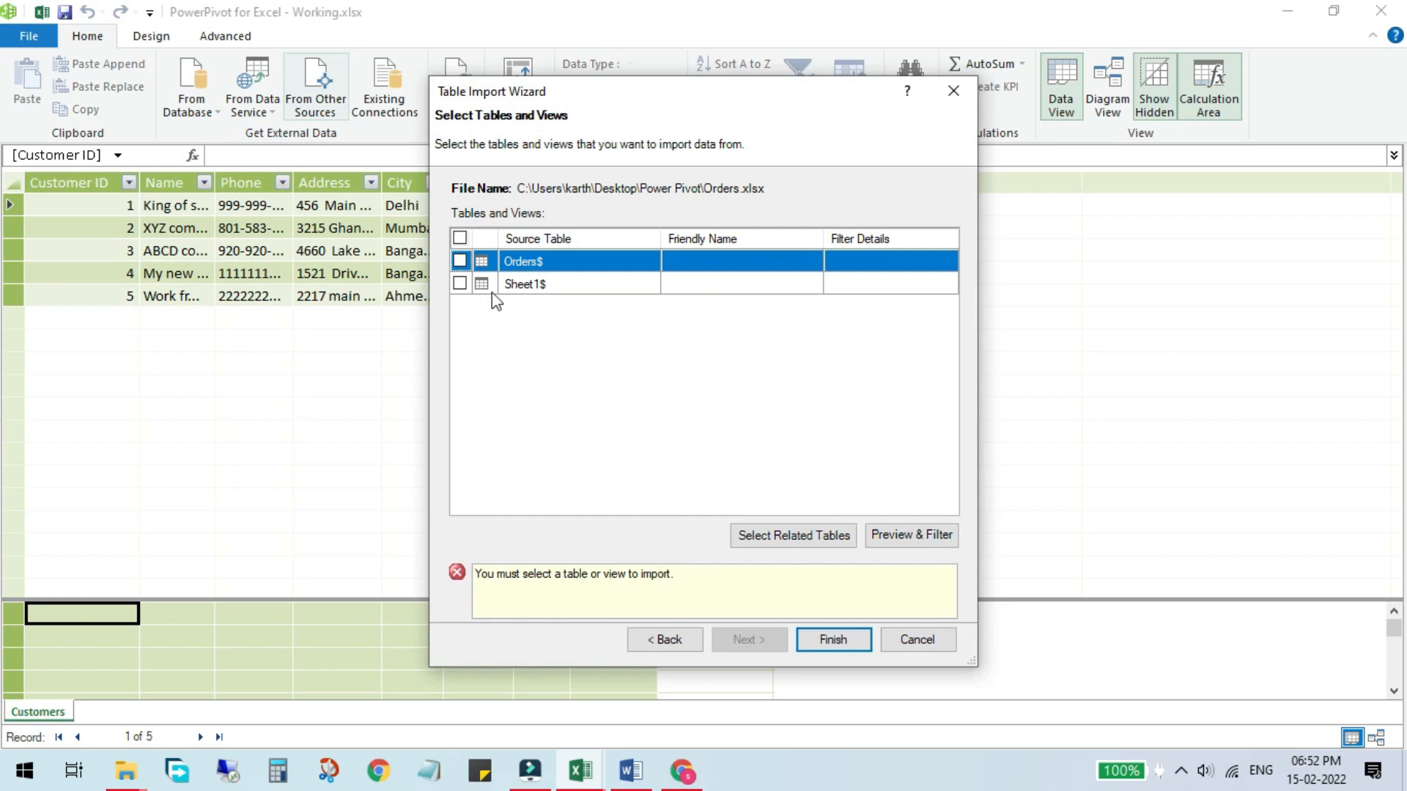
{"action": "left_click", "coordinate": [460, 261]}
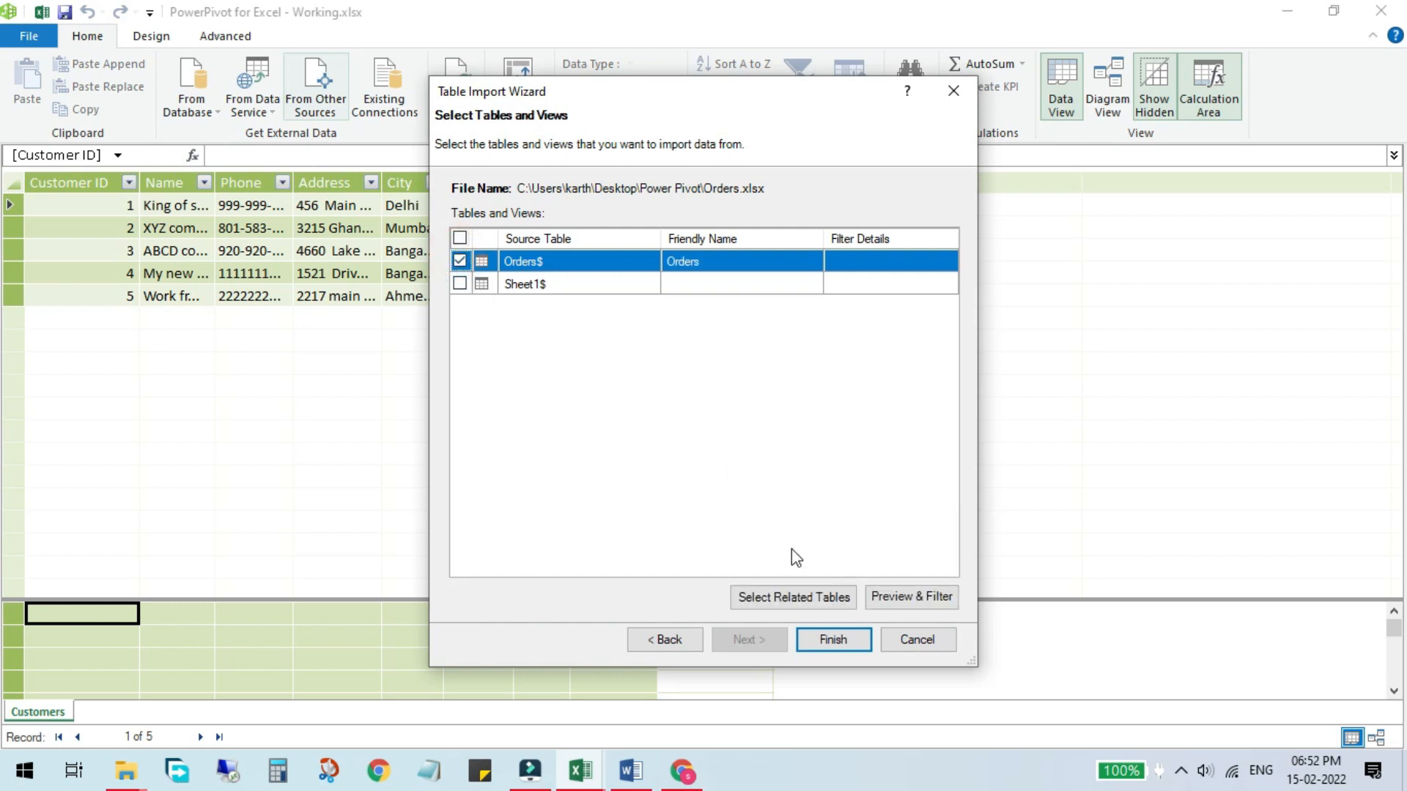
{"action": "left_click", "coordinate": [832, 641]}
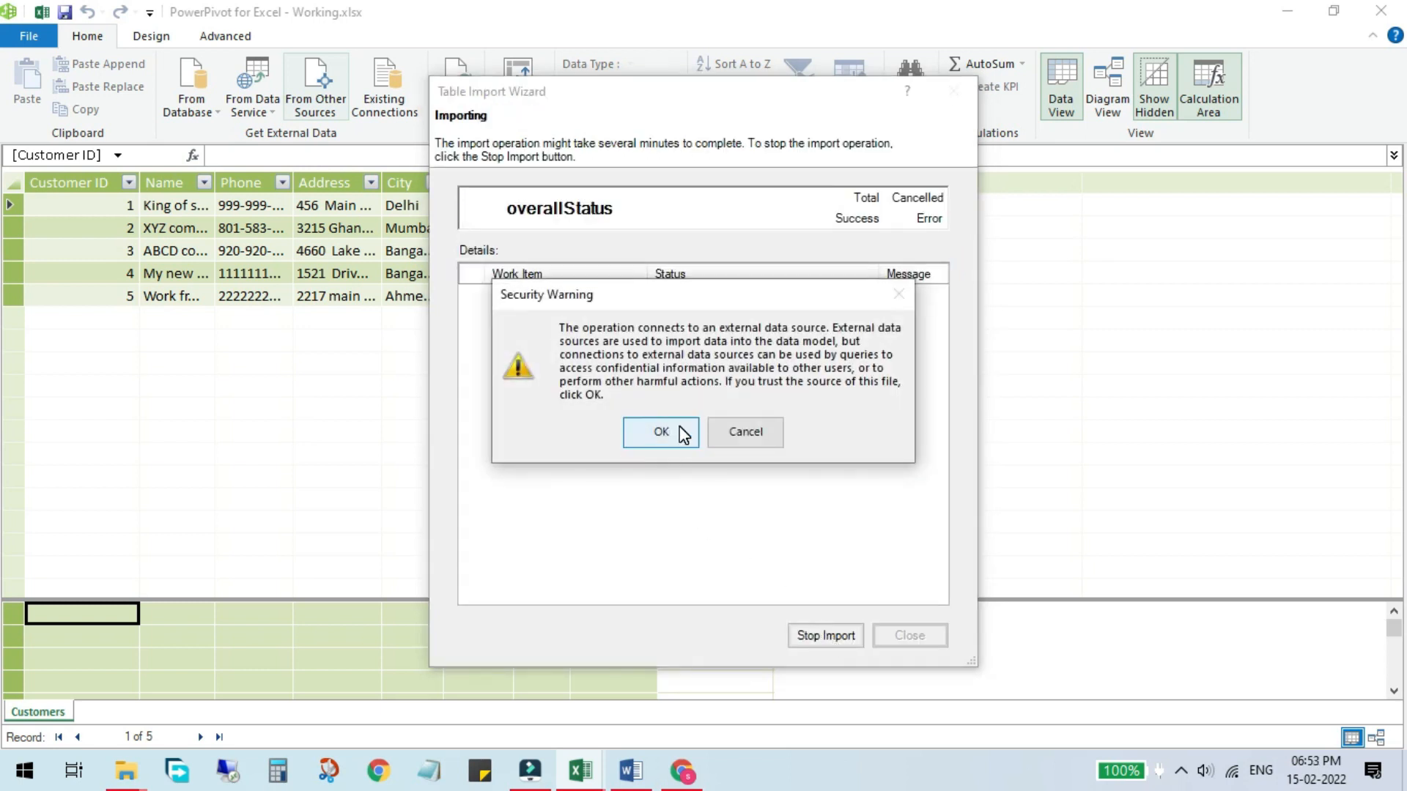
{"action": "left_click", "coordinate": [661, 432]}
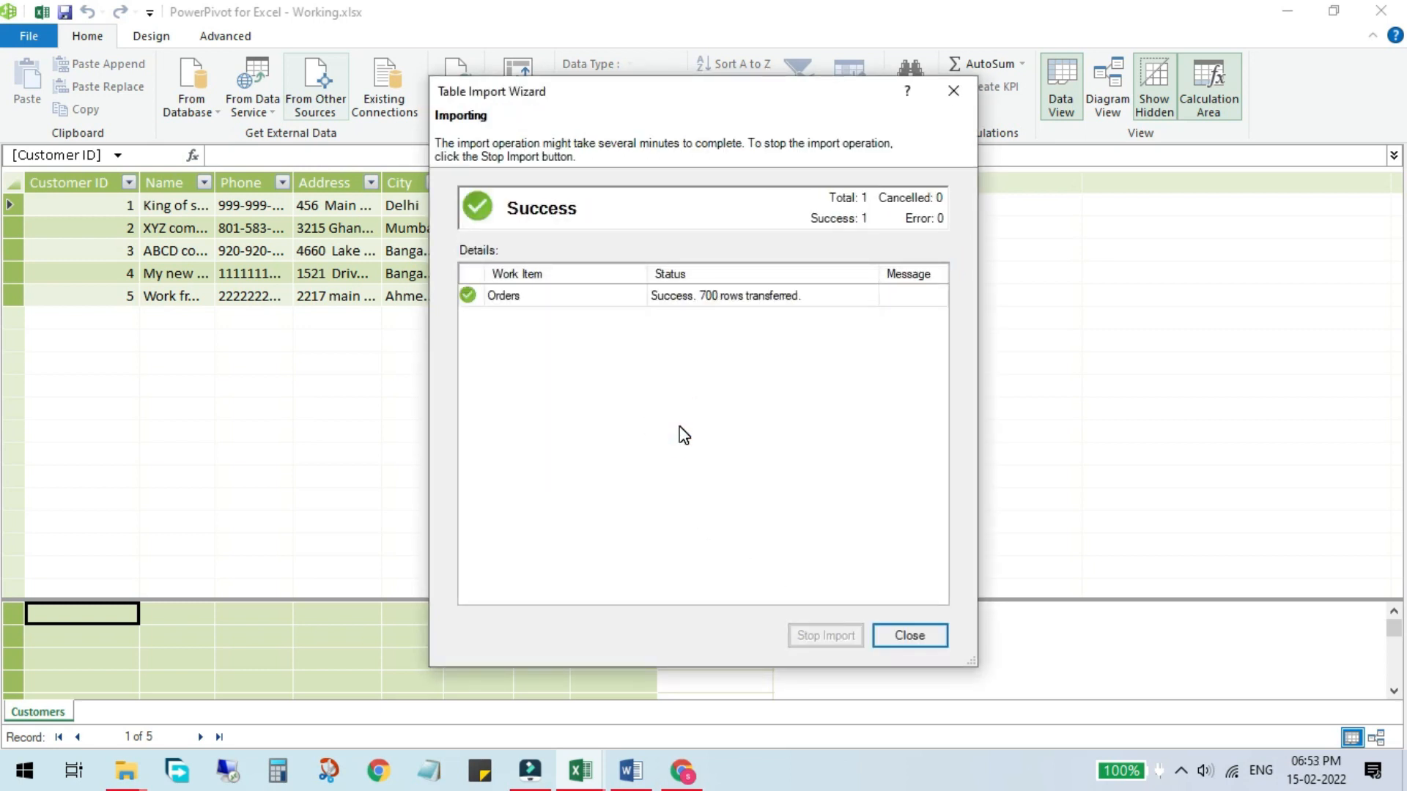
{"action": "left_click", "coordinate": [909, 636]}
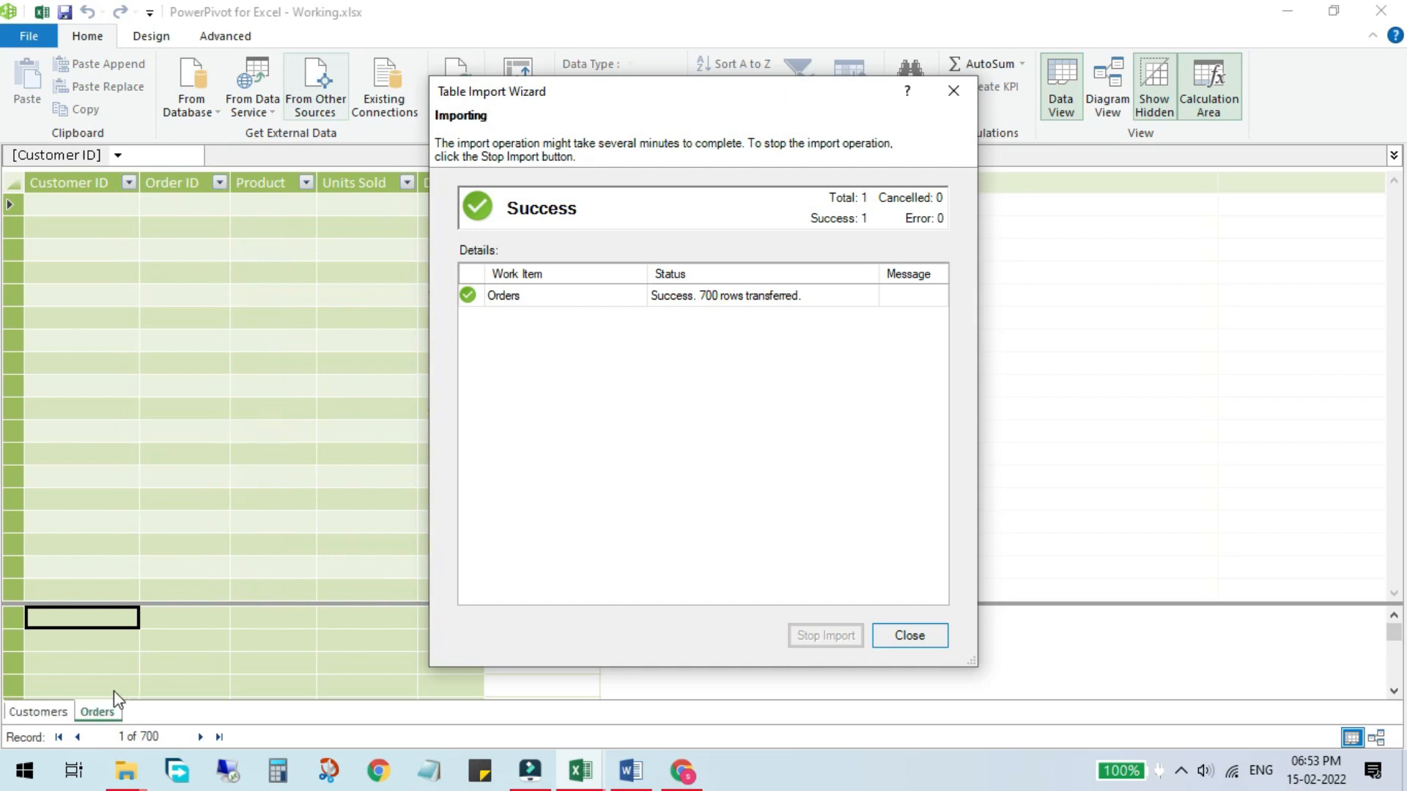
{"action": "scroll", "coordinate": [365, 300], "scroll_direction": "down", "scroll_amount": 2}
{"action": "scroll", "coordinate": [366, 300], "scroll_direction": "up", "scroll_amount": 2}
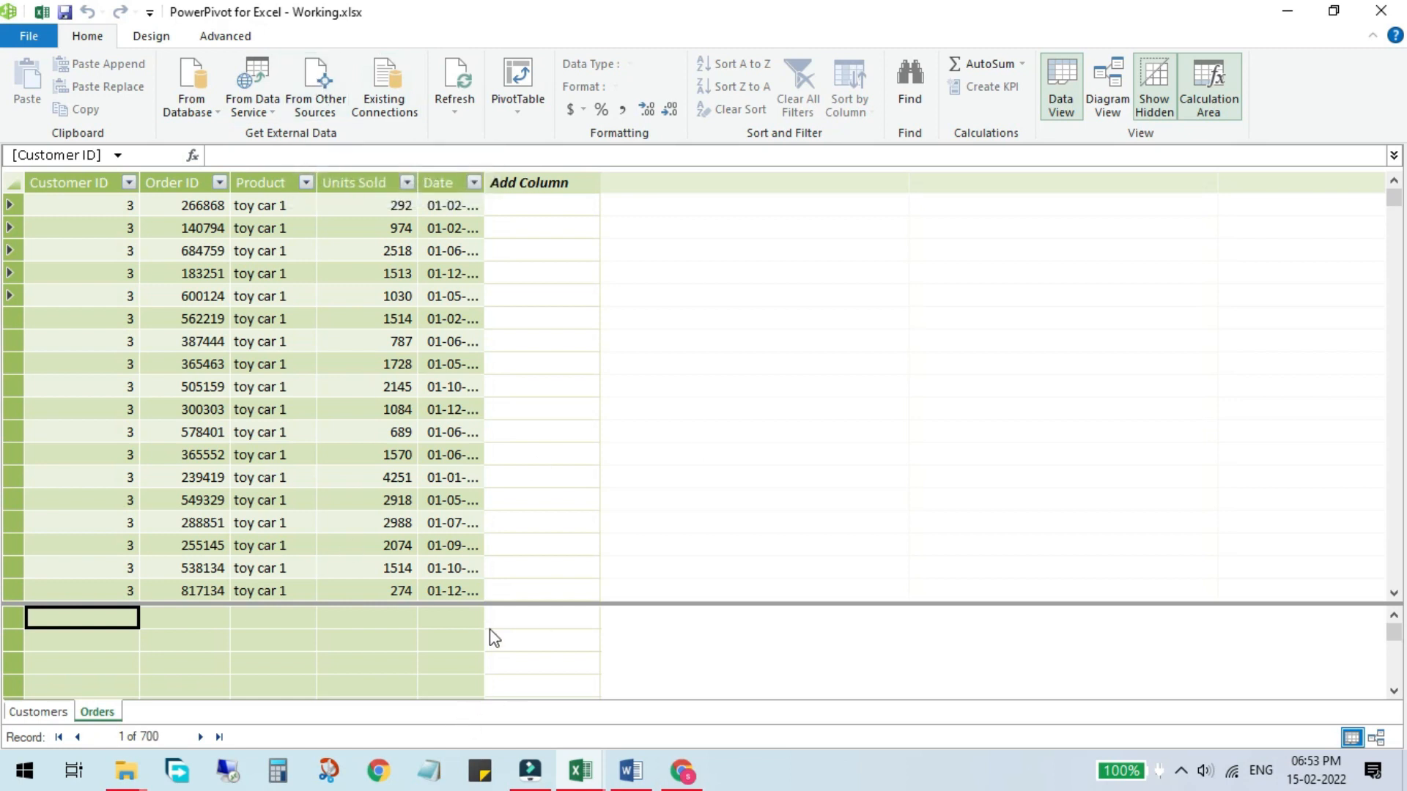
Step: Open the Toy Types.xlsx workbook from the Power Pivot folder
{"action": "mouse_move", "coordinate": [125, 771]}
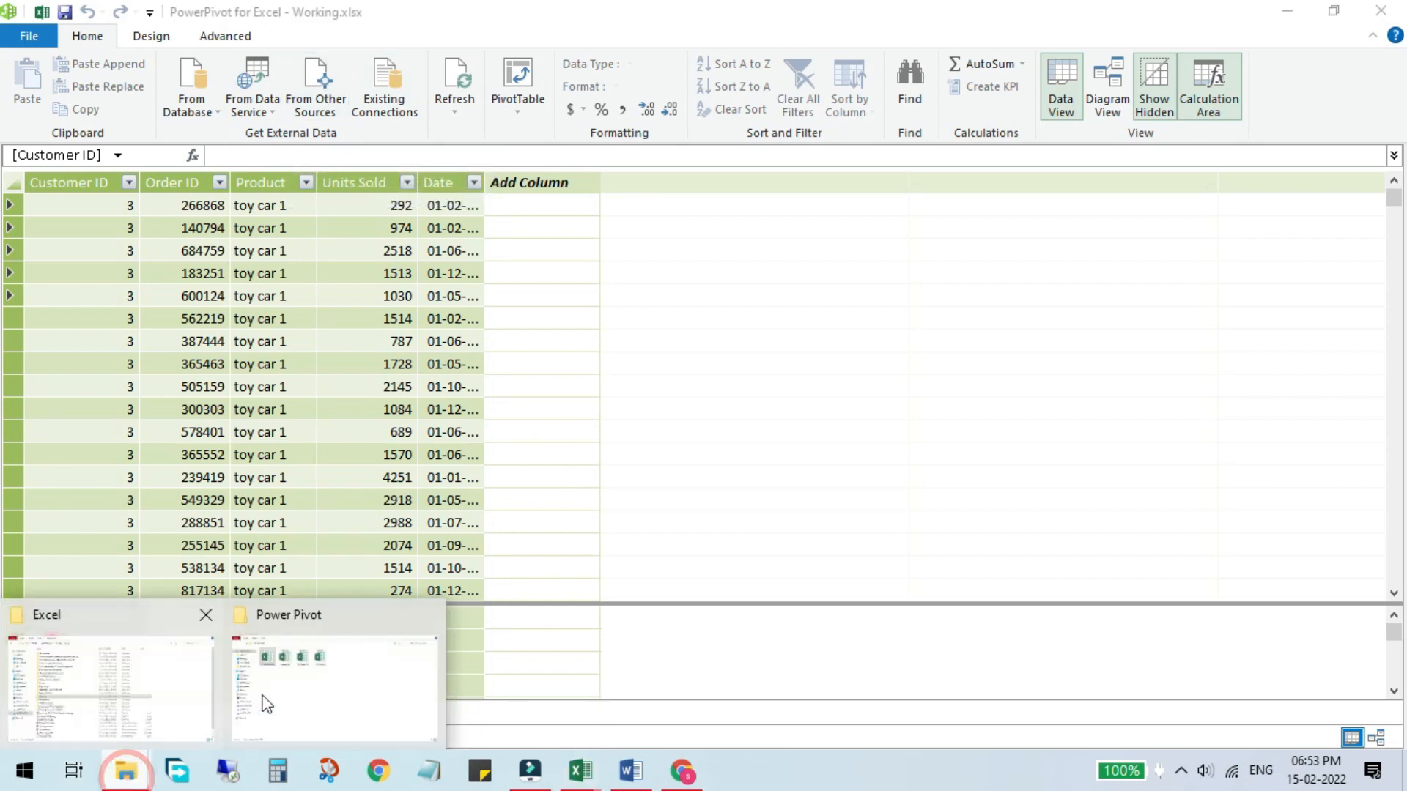
{"action": "left_click", "coordinate": [313, 671]}
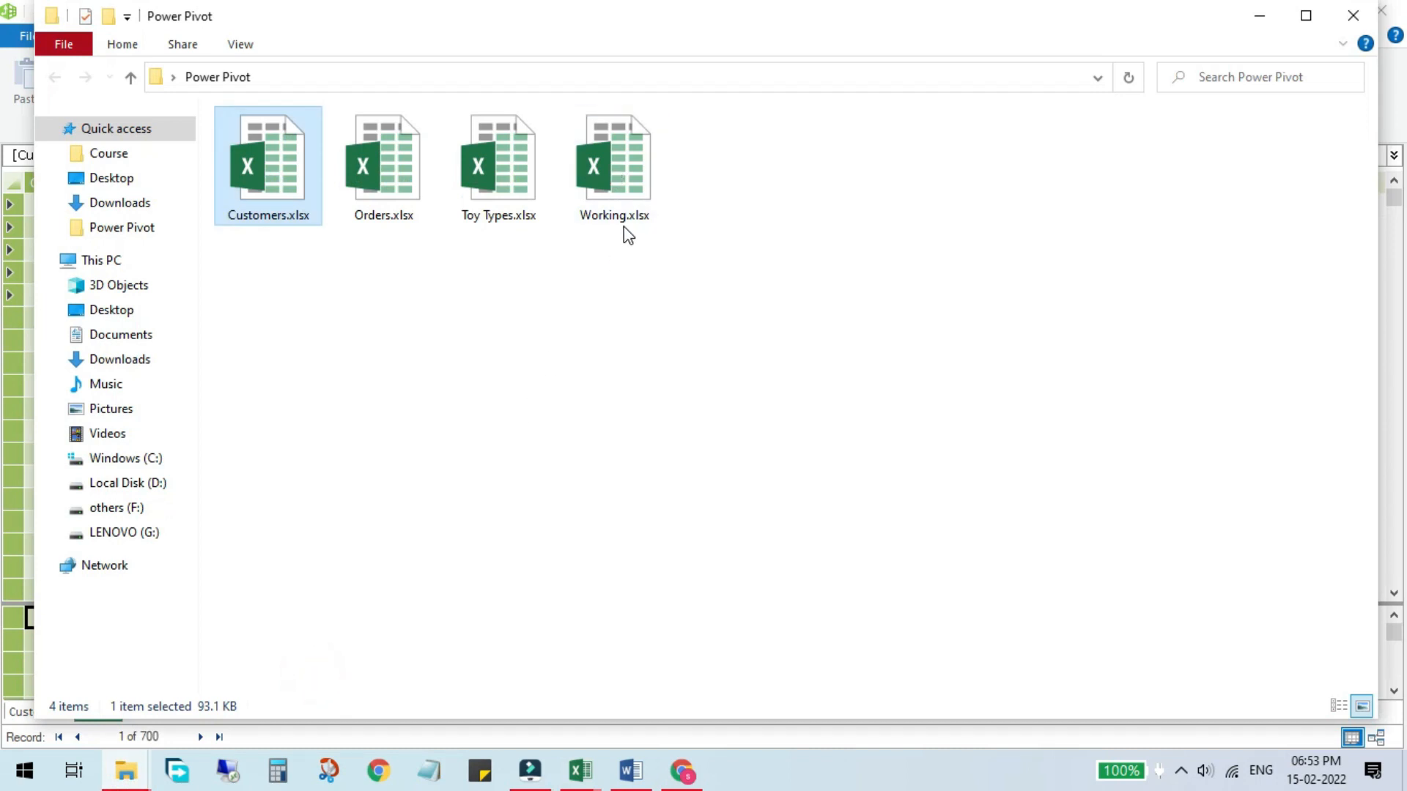
{"action": "mouse_move", "coordinate": [587, 776]}
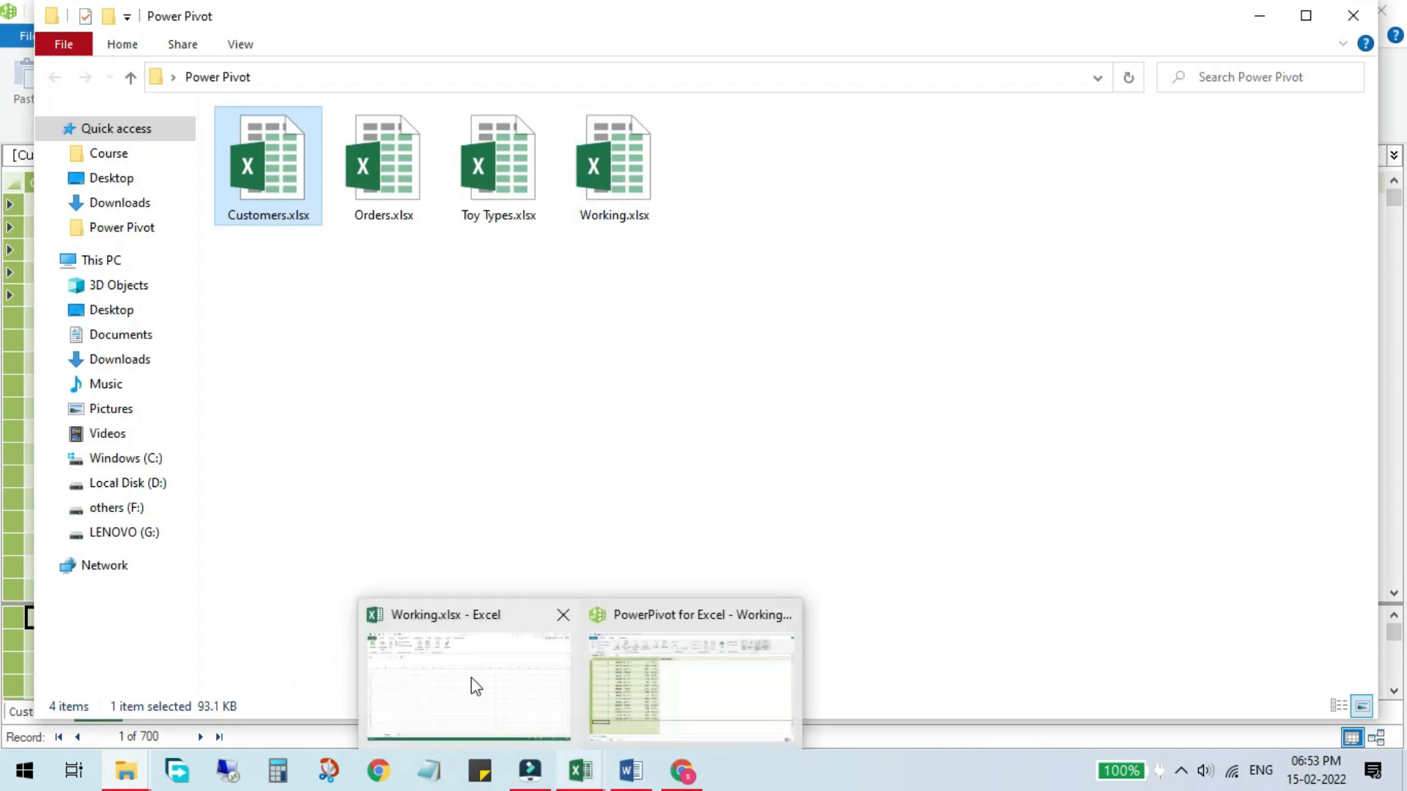
{"action": "left_click", "coordinate": [431, 670]}
{"action": "left_click", "coordinate": [66, 265]}
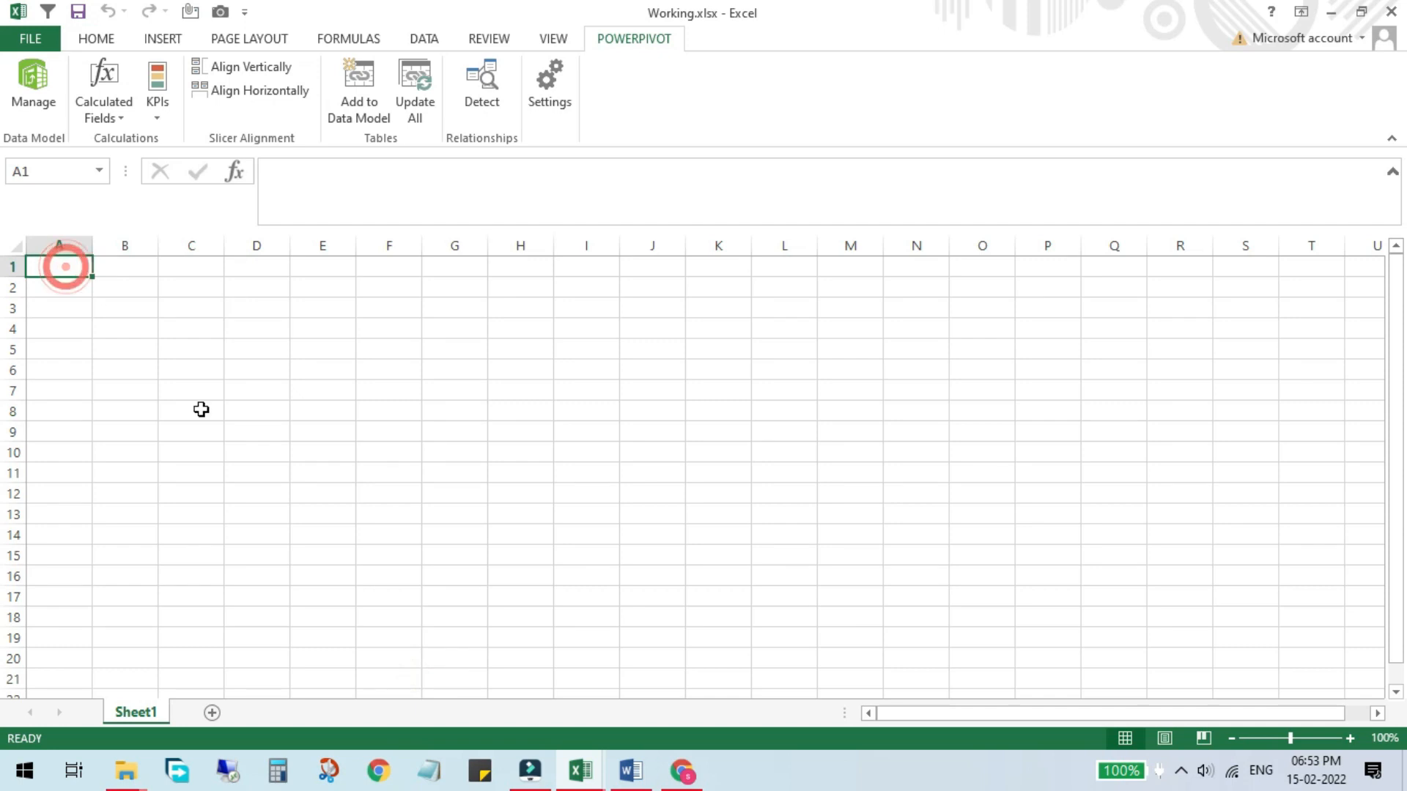
{"action": "left_click", "coordinate": [129, 774]}
{"action": "left_click", "coordinate": [269, 656]}
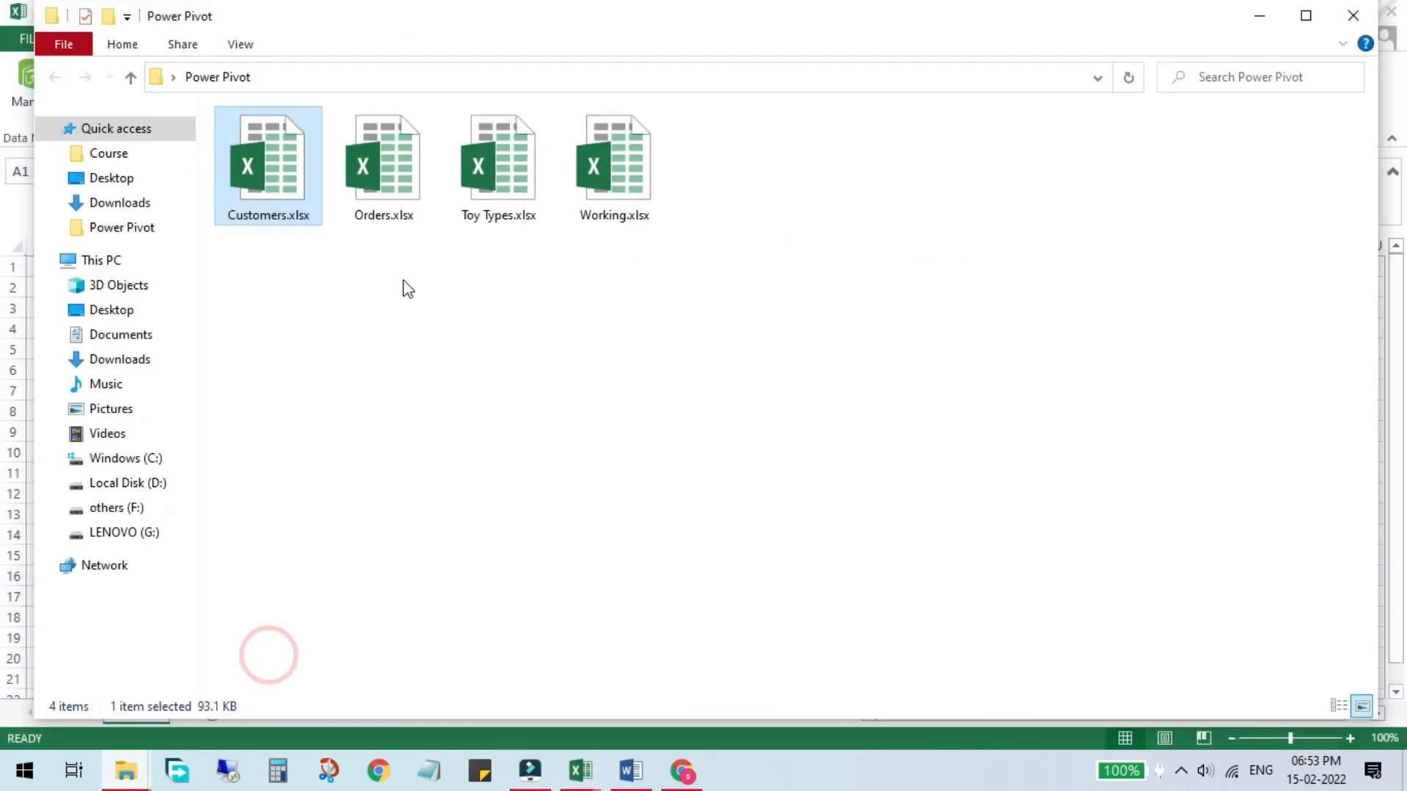
{"action": "left_click", "coordinate": [469, 213]}
{"action": "double_click", "coordinate": [469, 212]}
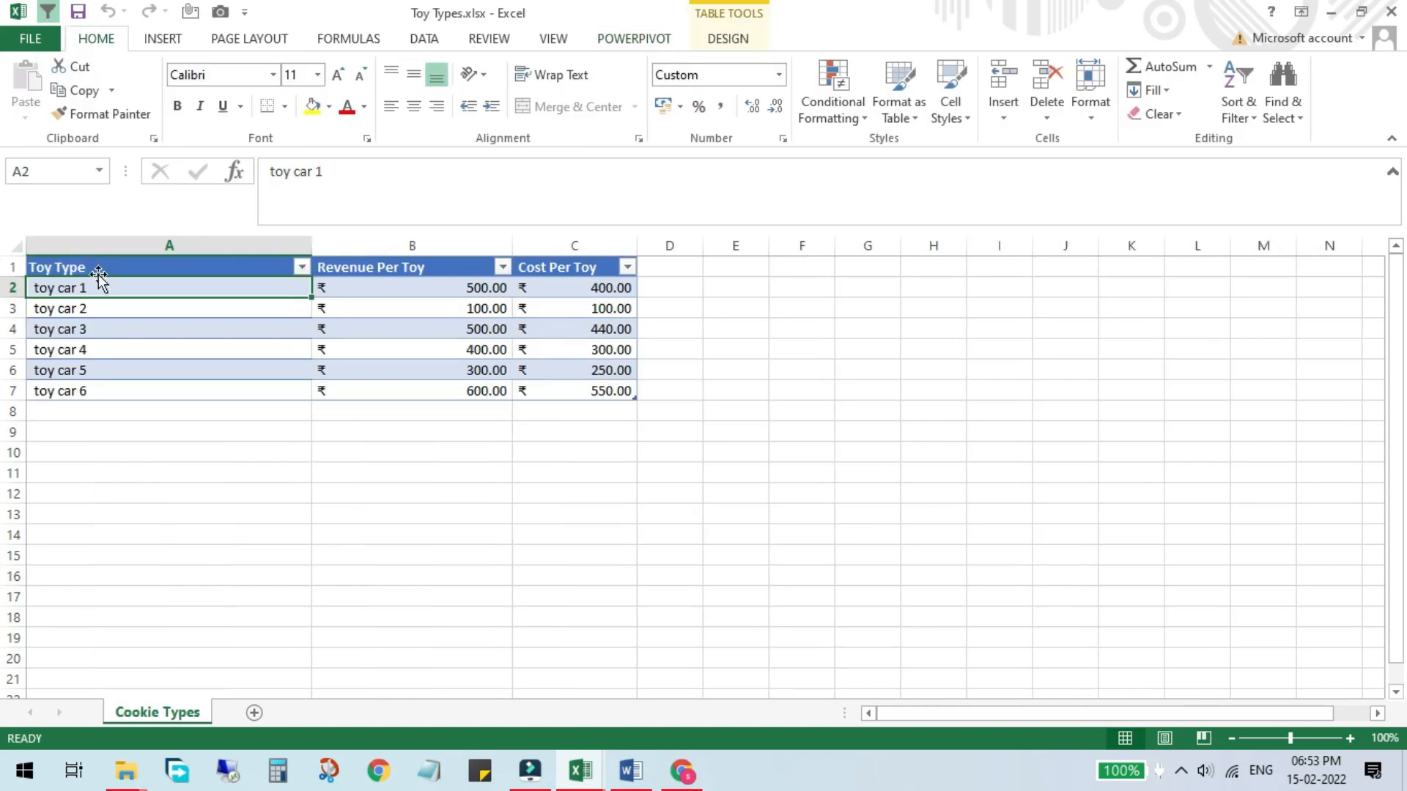
Step: Copy the whole Toy Types table with its headers and switch to the Working.xlsx workbook
{"action": "left_click_drag", "start_coordinate": [120, 264], "coordinate": [595, 386]}
{"action": "key", "text": "ctrl+c"}
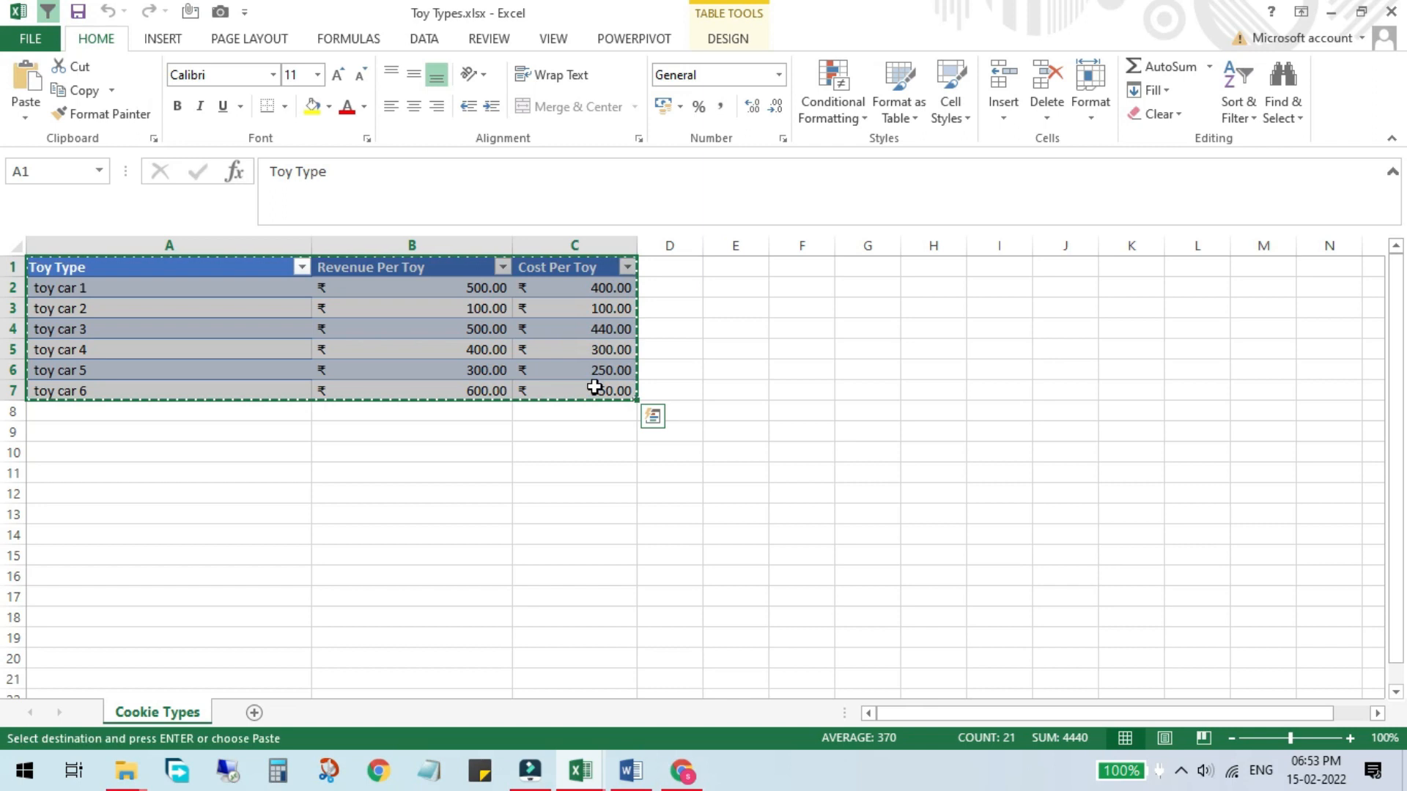
{"action": "mouse_move", "coordinate": [601, 779]}
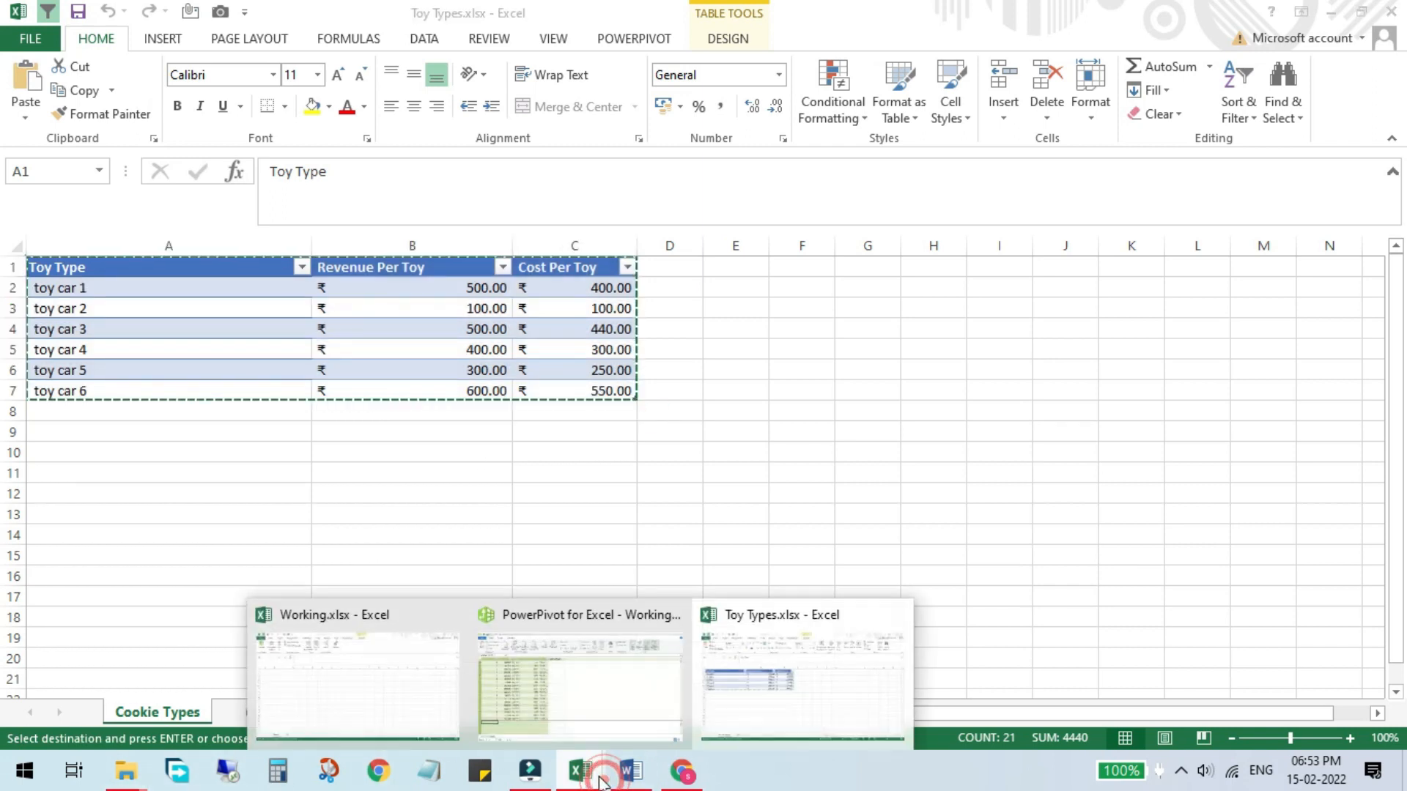
{"action": "left_click", "coordinate": [299, 630]}
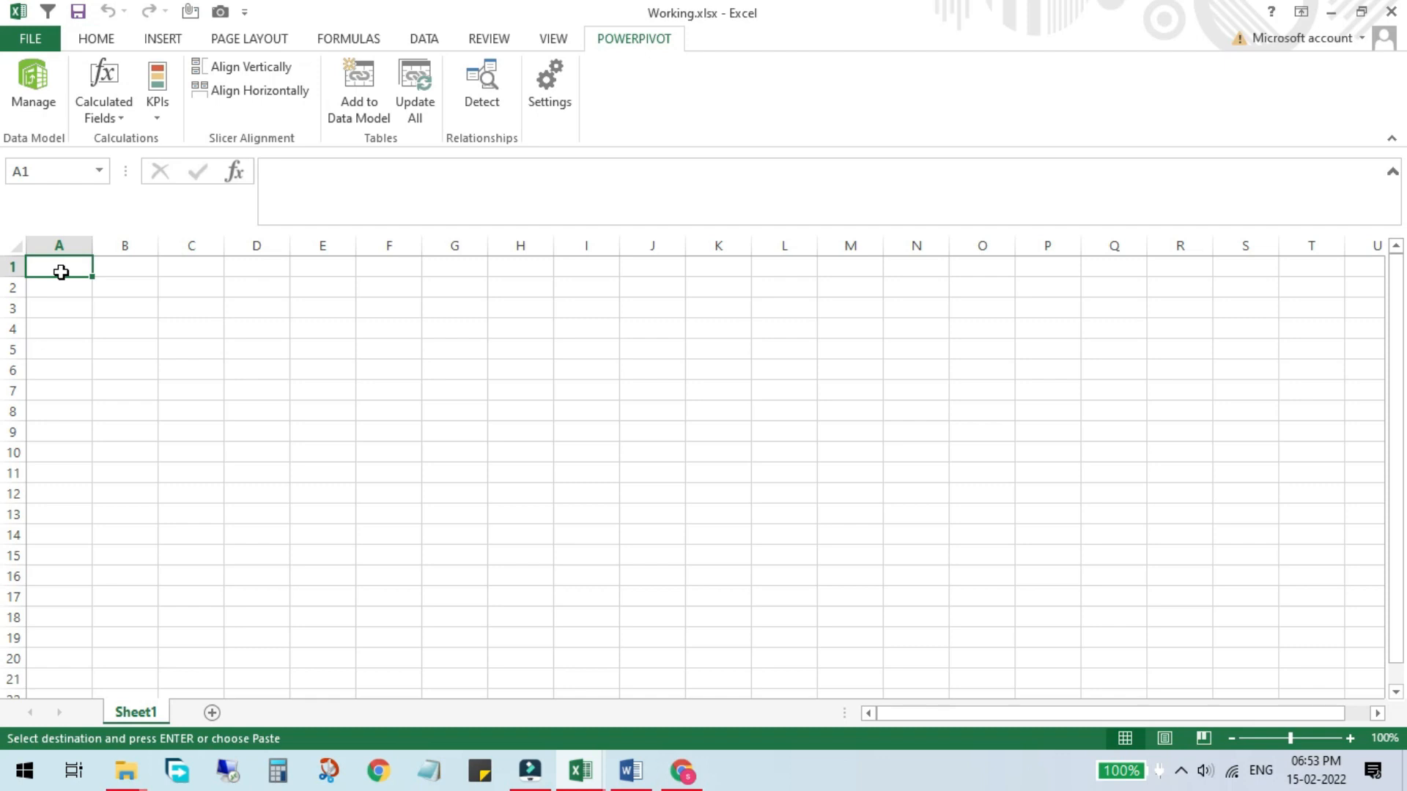
{"action": "right_click", "coordinate": [61, 272]}
{"action": "left_click", "coordinate": [130, 357]}
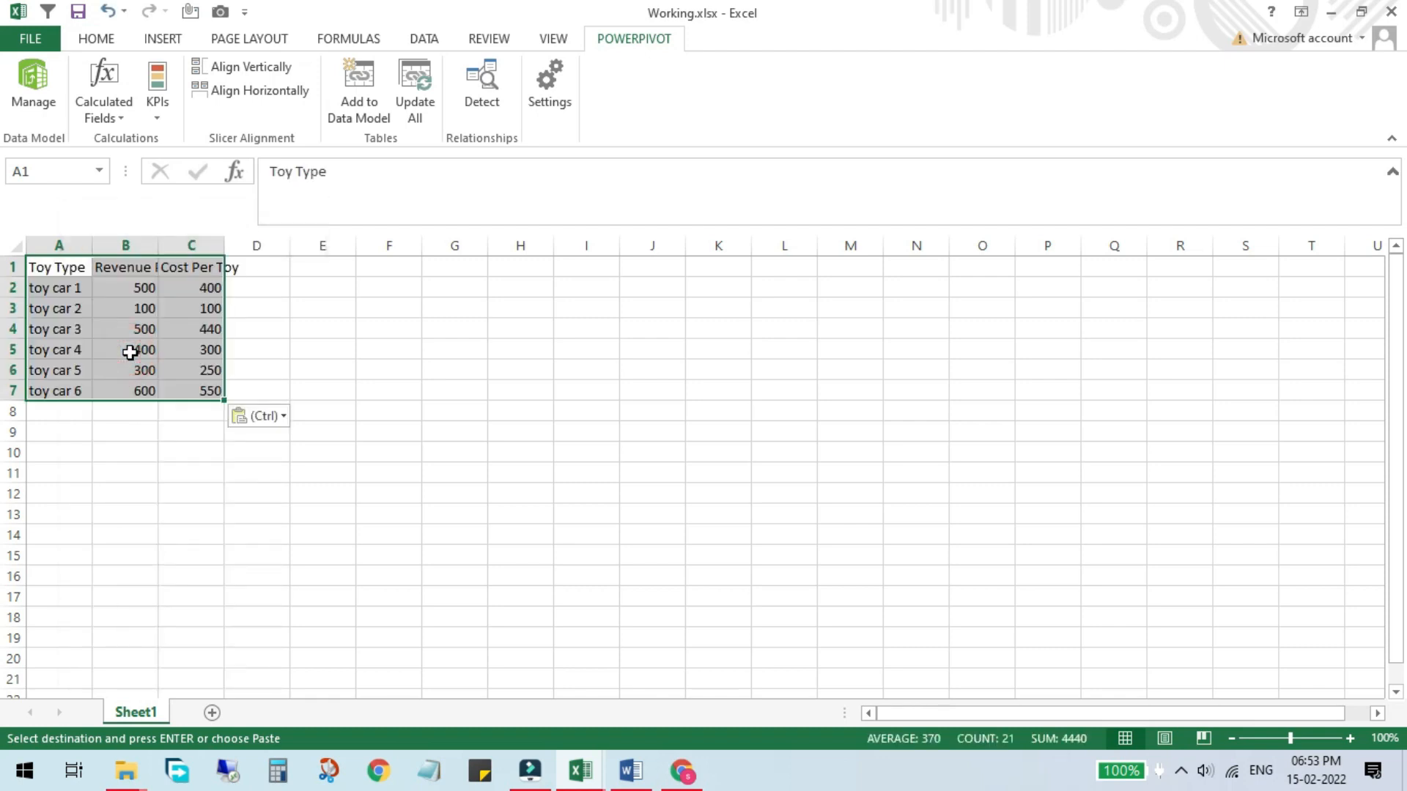
{"action": "key", "text": "Delete"}
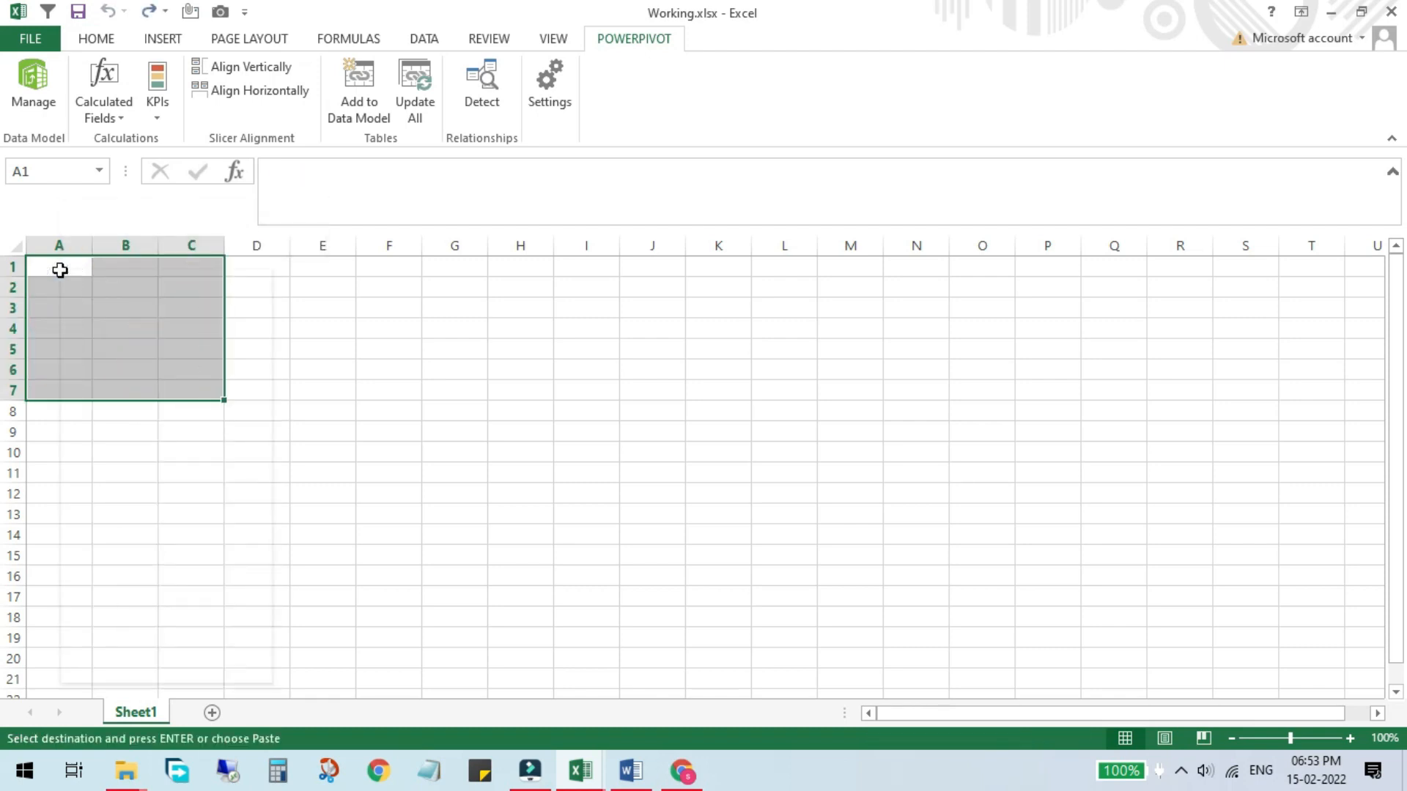
Step: Paste the copied table at cell A1 of Sheet1 and autofit the column widths
{"action": "right_click", "coordinate": [60, 270]}
{"action": "left_click", "coordinate": [94, 301]}
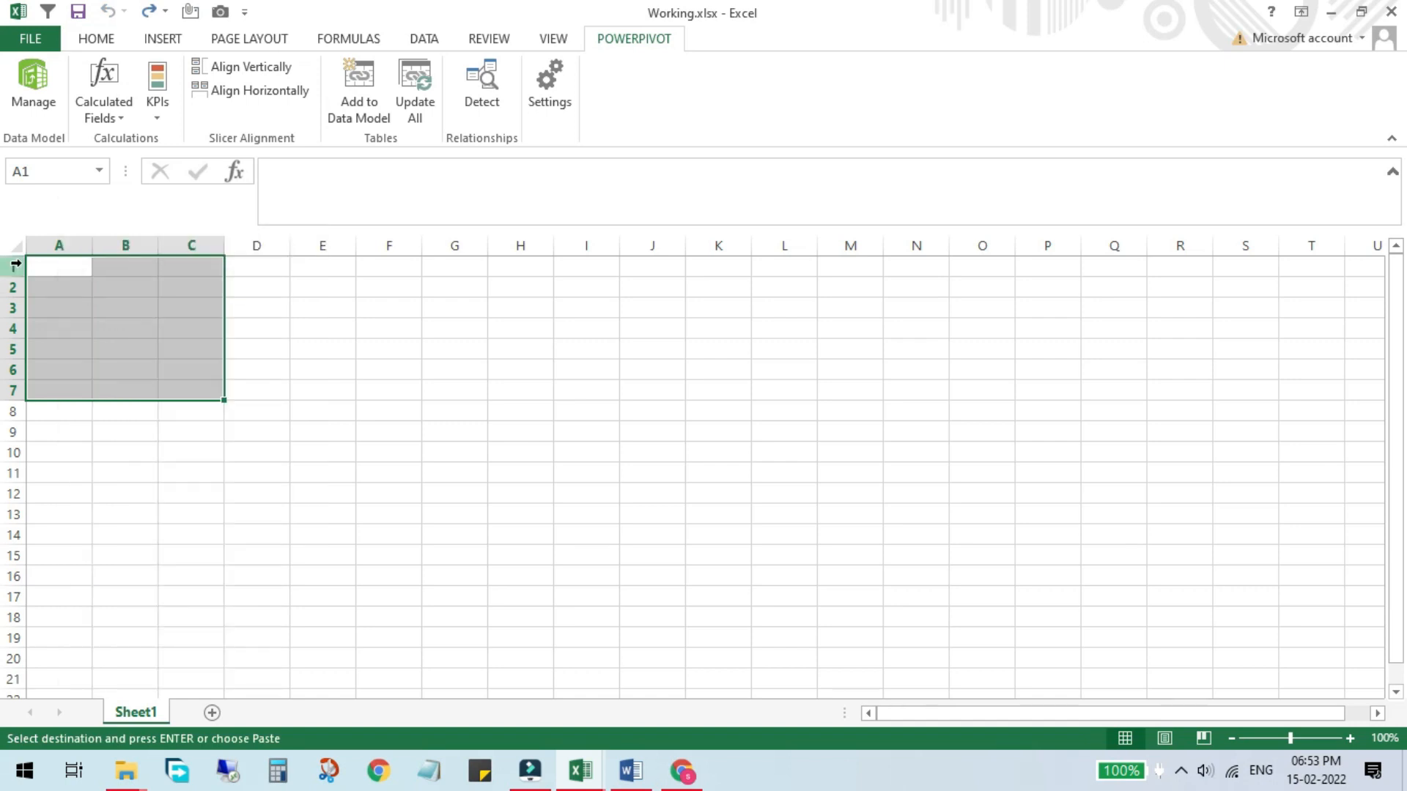
{"action": "left_click", "coordinate": [56, 265]}
{"action": "key", "text": "ctrl+v"}
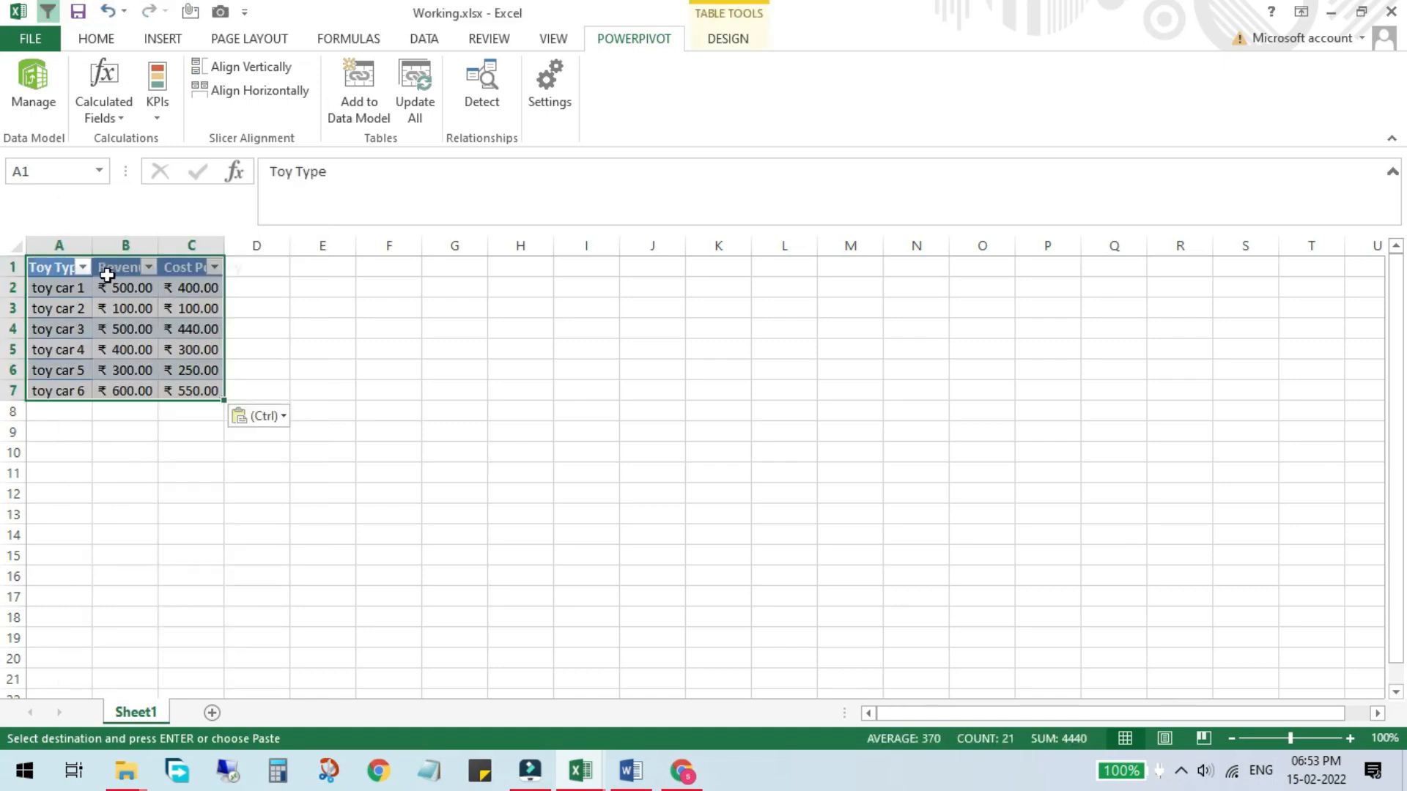
{"action": "key", "text": "ctrl+a"}
{"action": "double_click", "coordinate": [157, 244]}
Step: Add the pasted Toy Types table to the Power Pivot data model as a linked table
{"action": "left_click", "coordinate": [250, 302]}
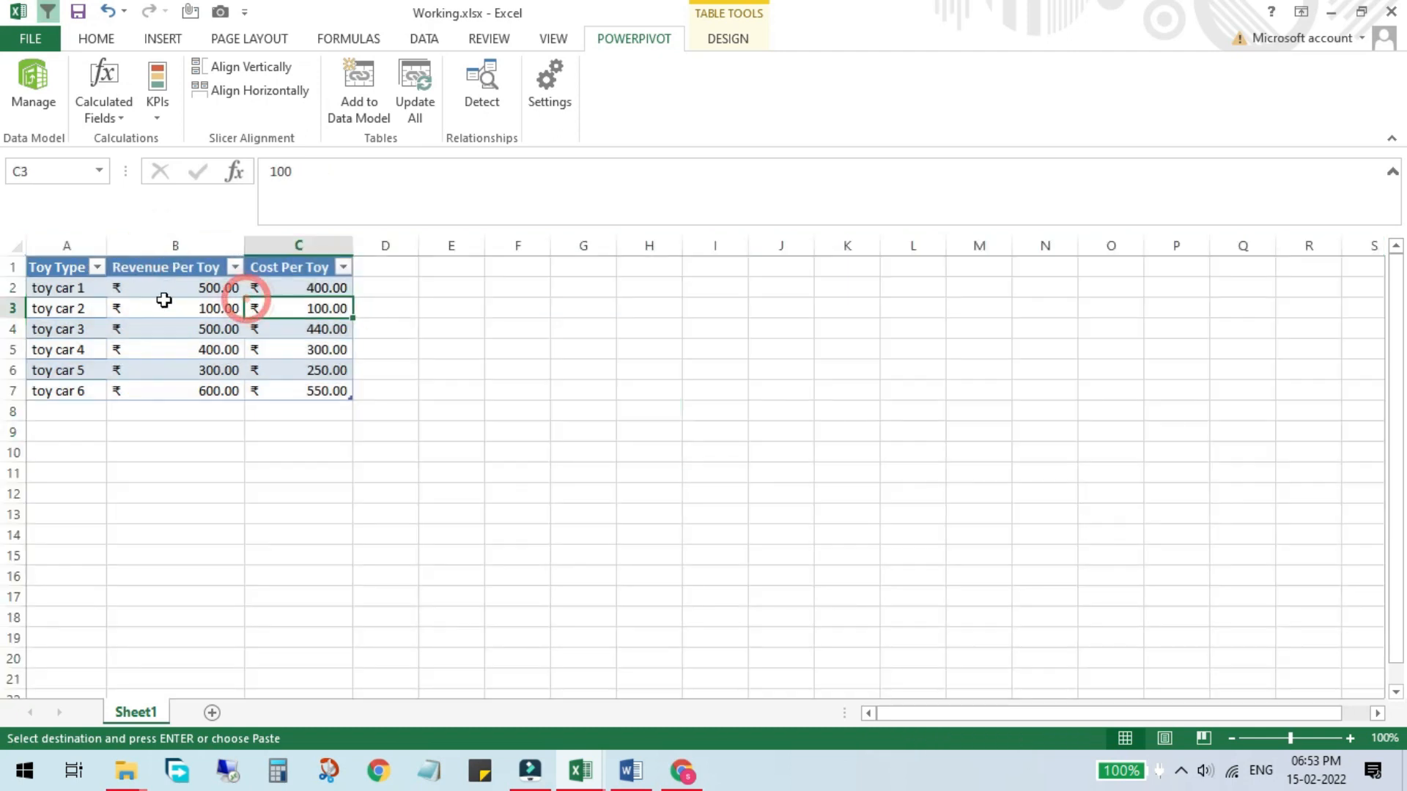
{"action": "left_click", "coordinate": [165, 269]}
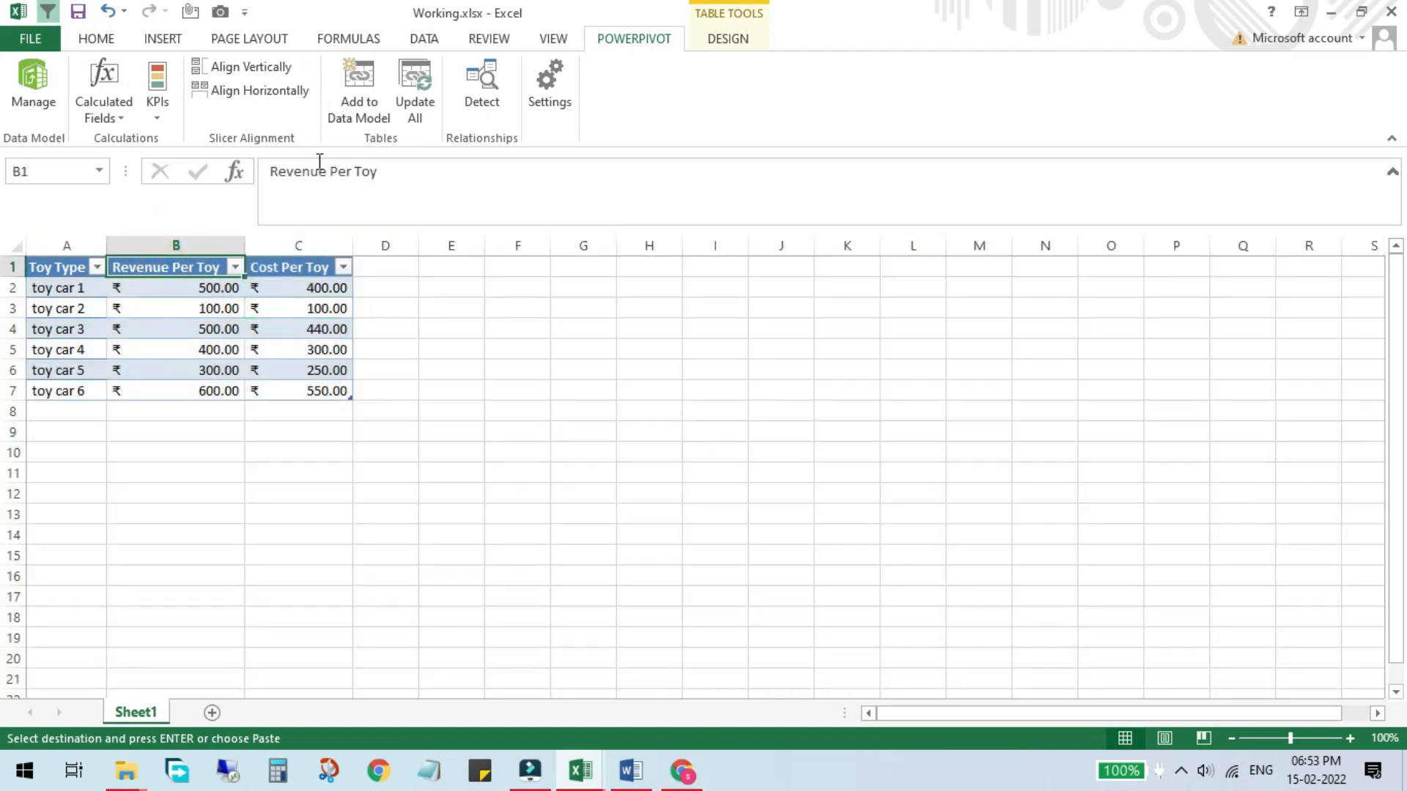
{"action": "left_click", "coordinate": [362, 99]}
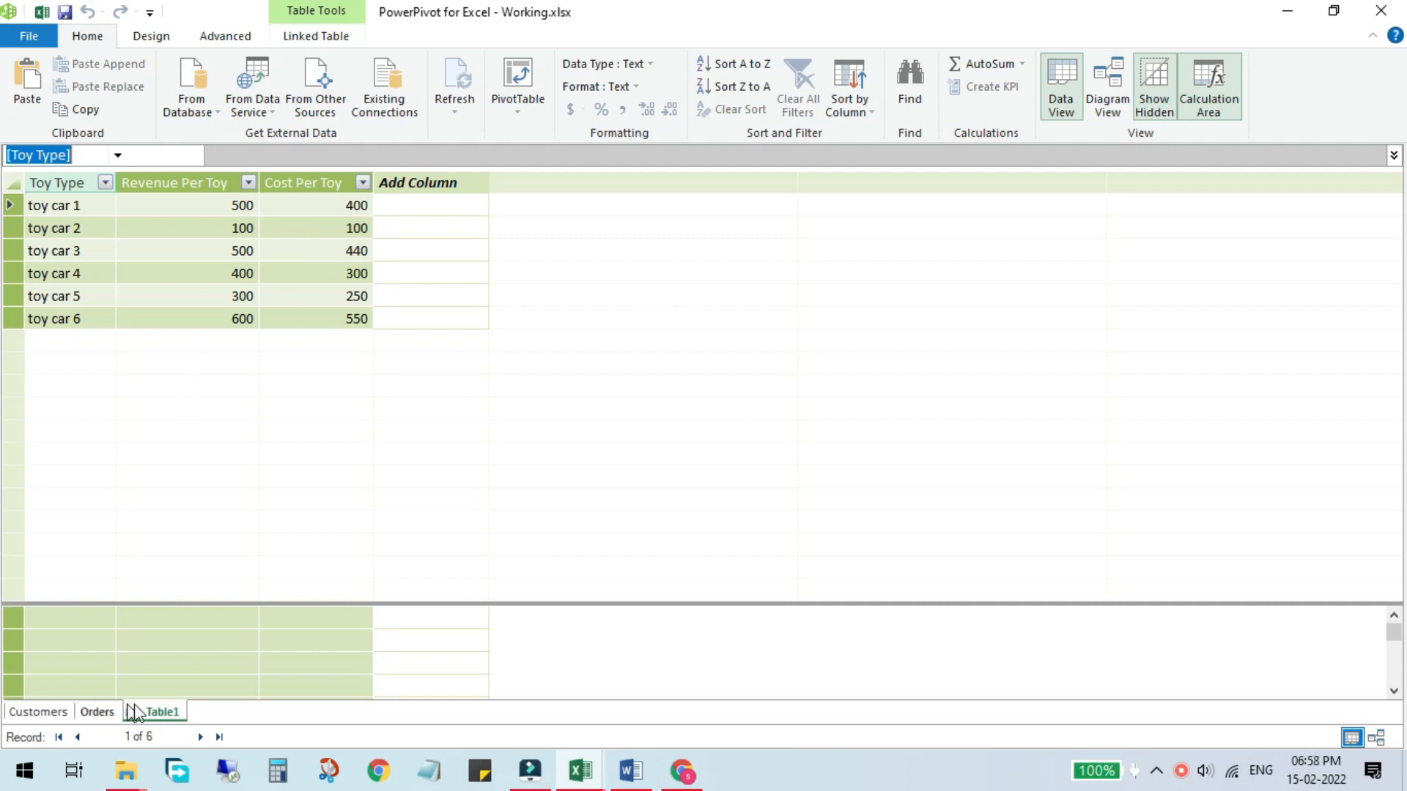
Step: Rename the Table1 tab in Power Pivot to Toy types
{"action": "right_click", "coordinate": [171, 720]}
{"action": "left_click", "coordinate": [246, 606]}
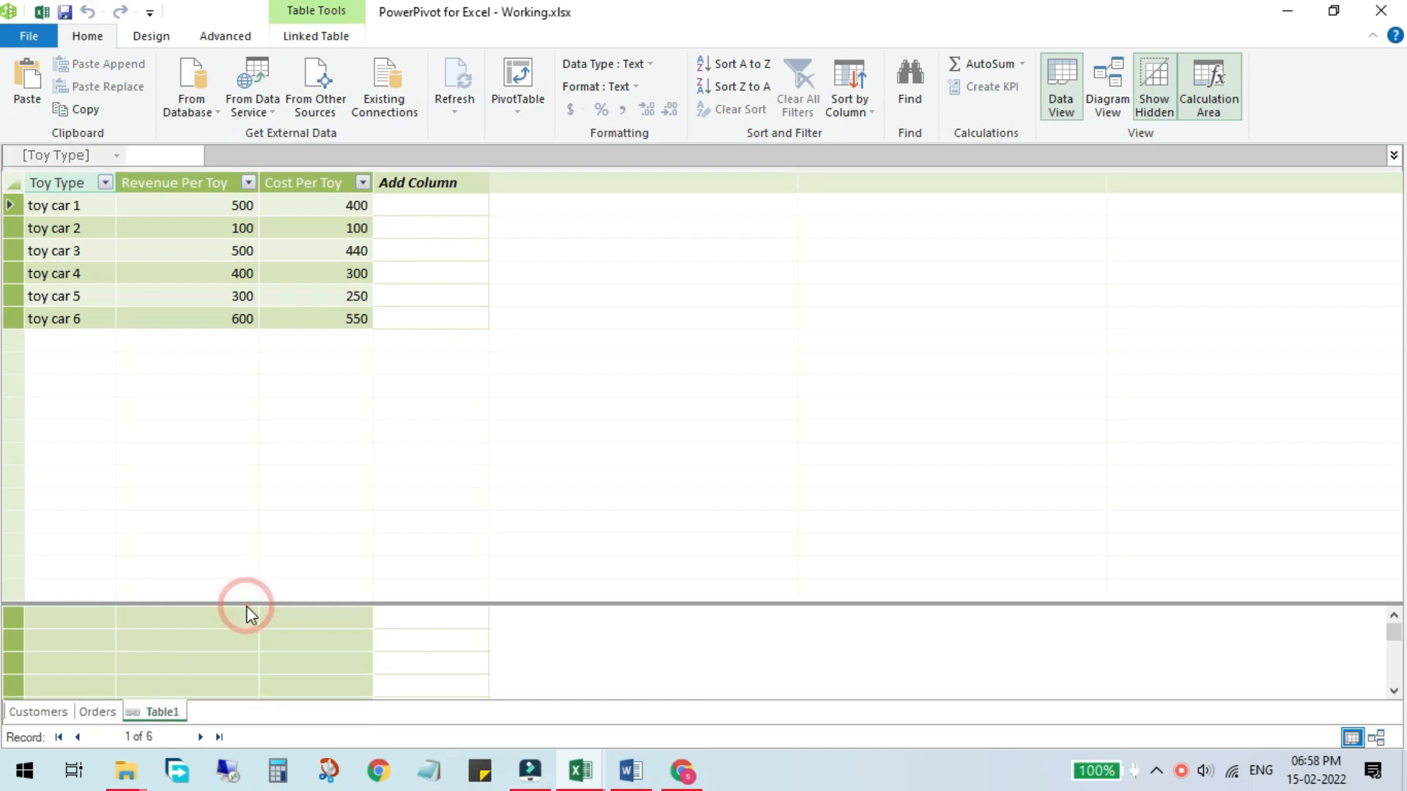
{"action": "type", "text": "Tou"}
{"action": "key", "text": "BackSpace"}
{"action": "type", "text": "y types"}
{"action": "left_click", "coordinate": [302, 518]}
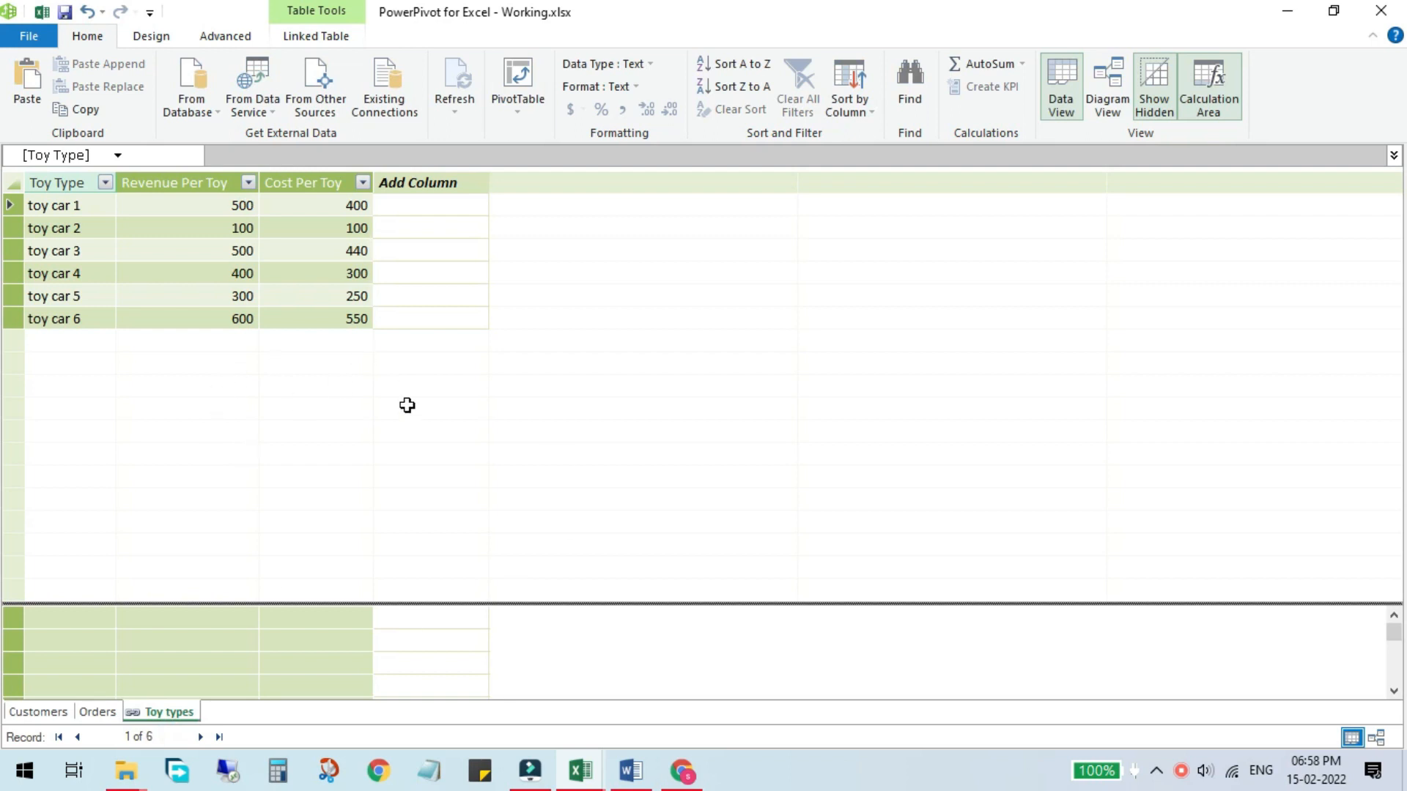
Step: Switch between the Customers, Orders and Toy types tables to review them
{"action": "left_click", "coordinate": [33, 714]}
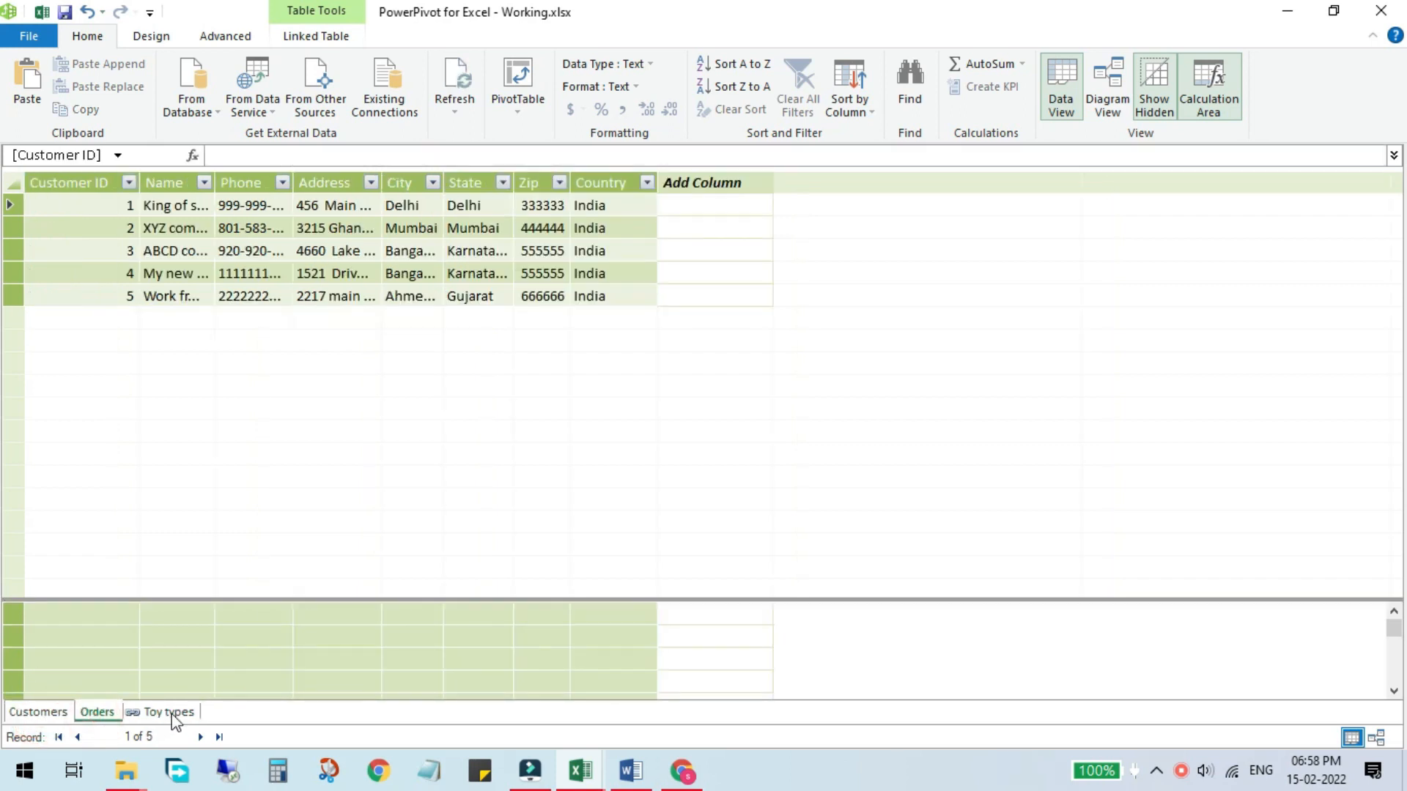
{"action": "left_click", "coordinate": [172, 713]}
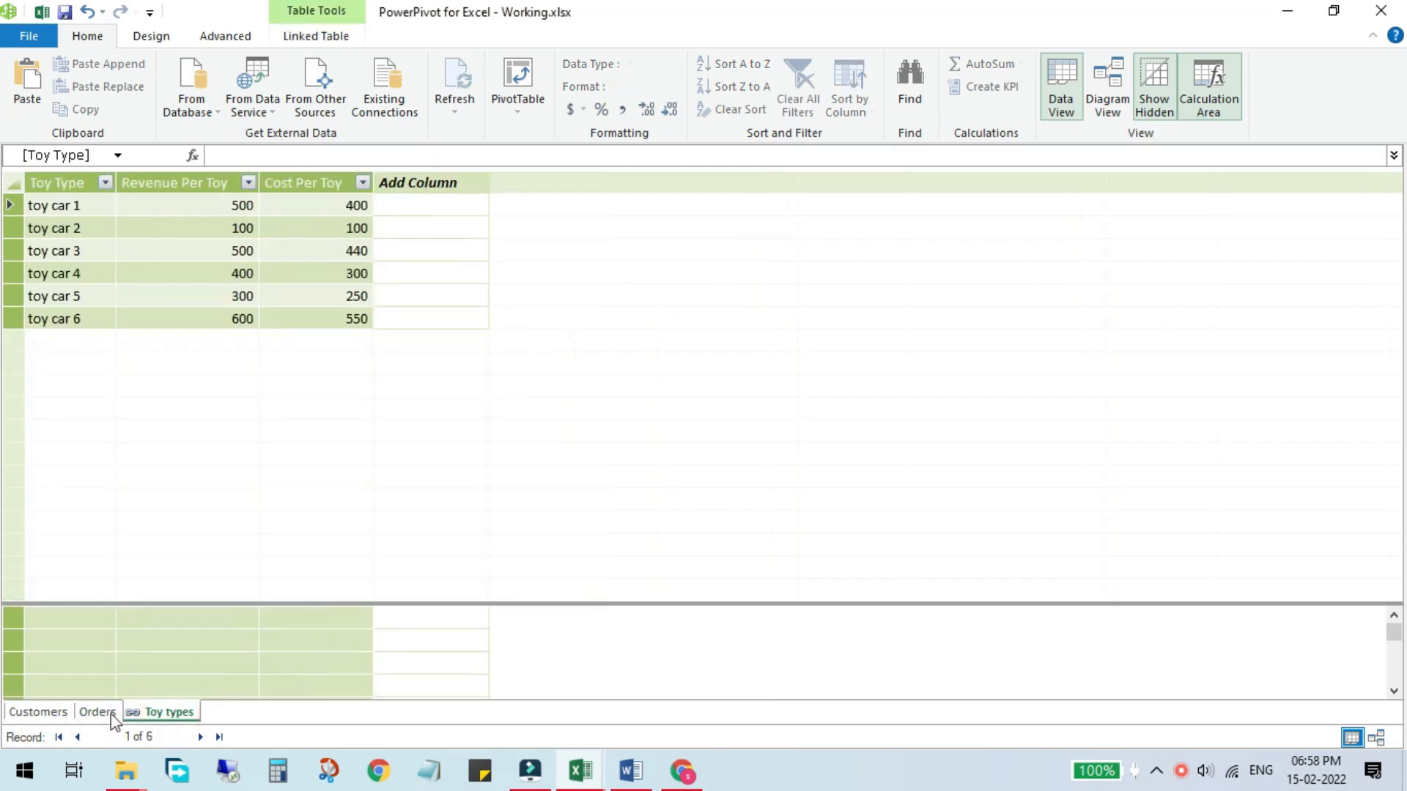
{"action": "left_click", "coordinate": [81, 714]}
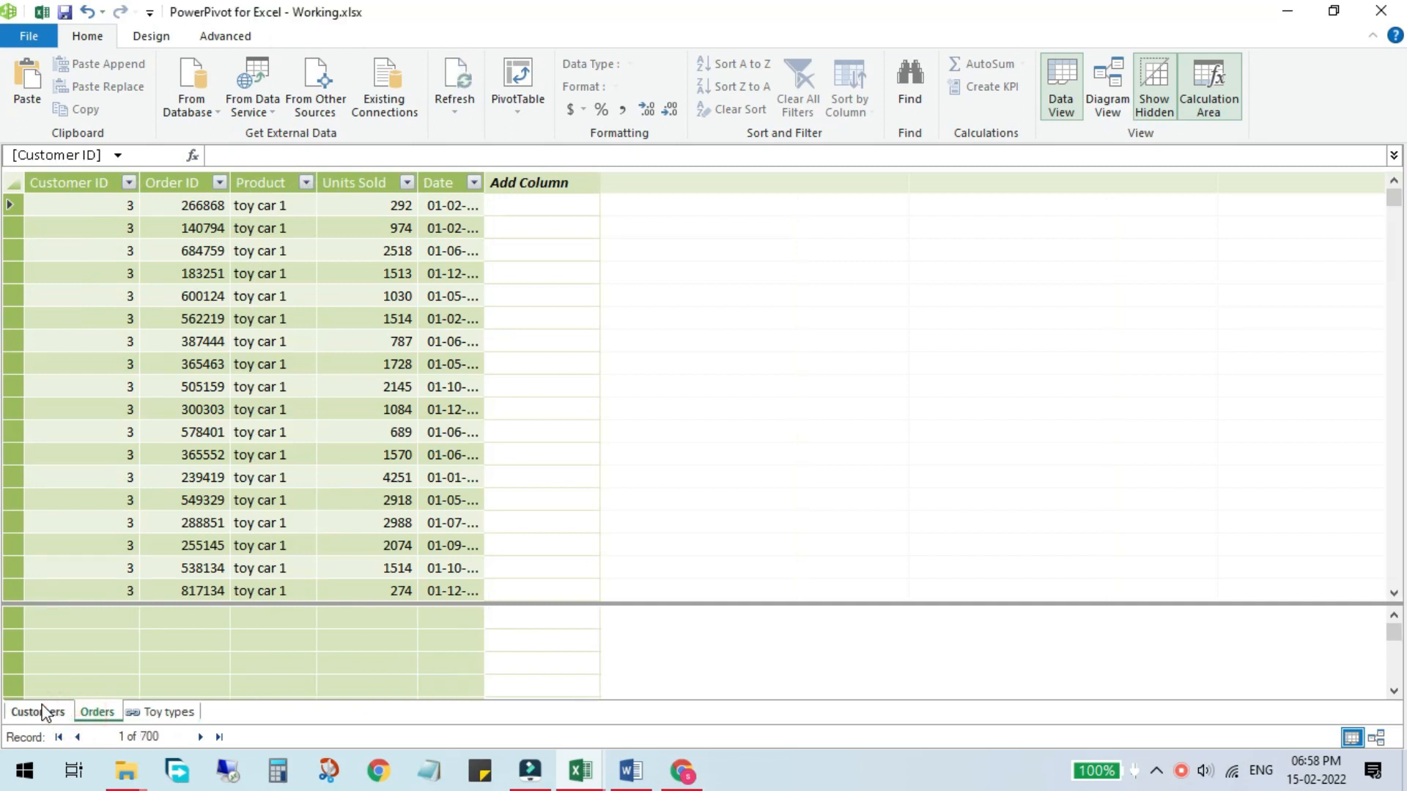